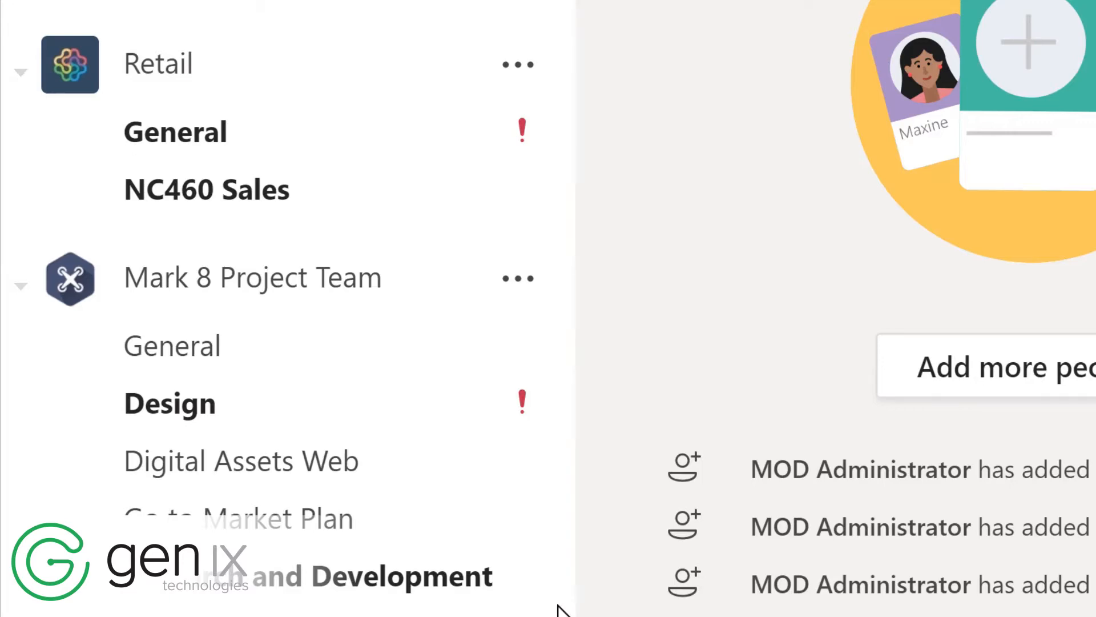
Open the Monthly Reports channel of the Sales and Marketing team
{"action": "scroll", "coordinate": [558, 611], "scroll_direction": "down", "scroll_amount": 3}
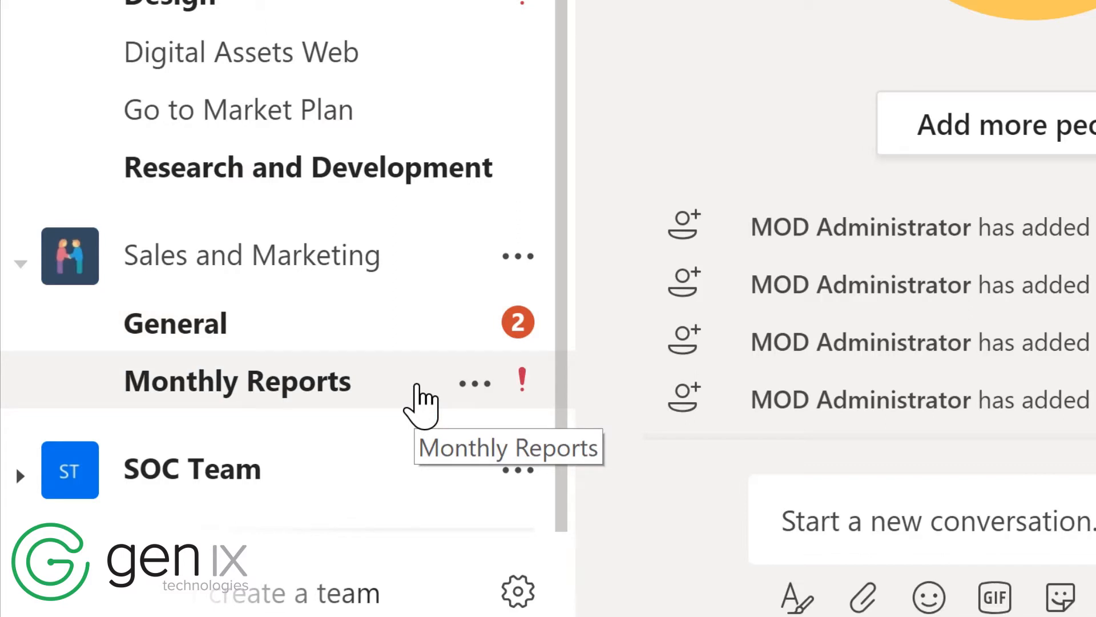
{"action": "left_click", "coordinate": [421, 400]}
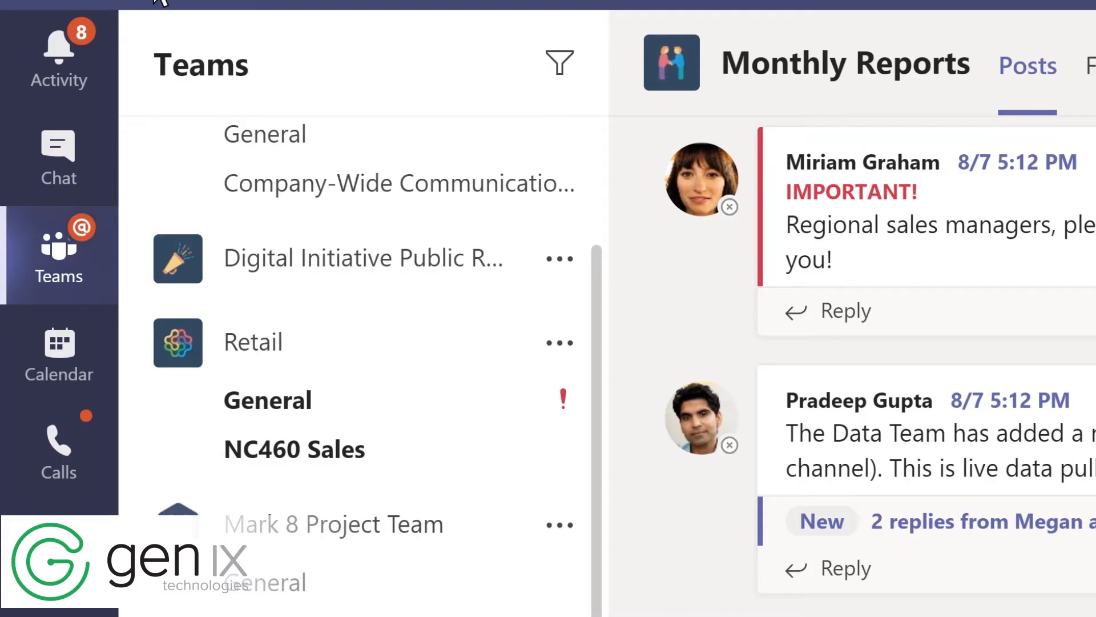
Show the activity feed and filter it by the word "marketing"
{"action": "left_click", "coordinate": [84, 80]}
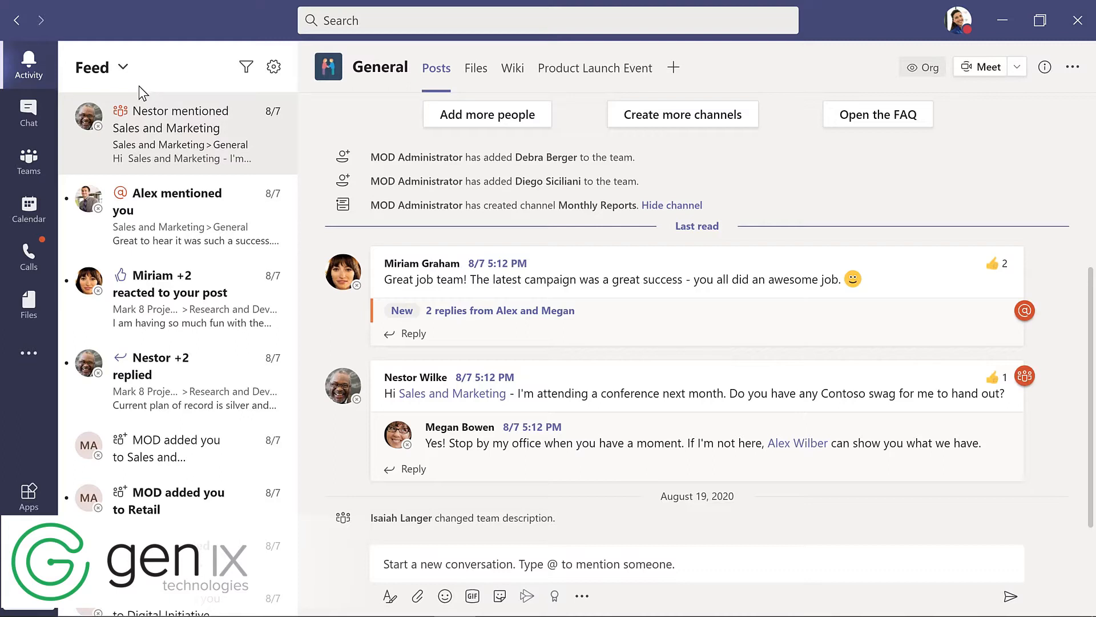
{"action": "left_click", "coordinate": [247, 67]}
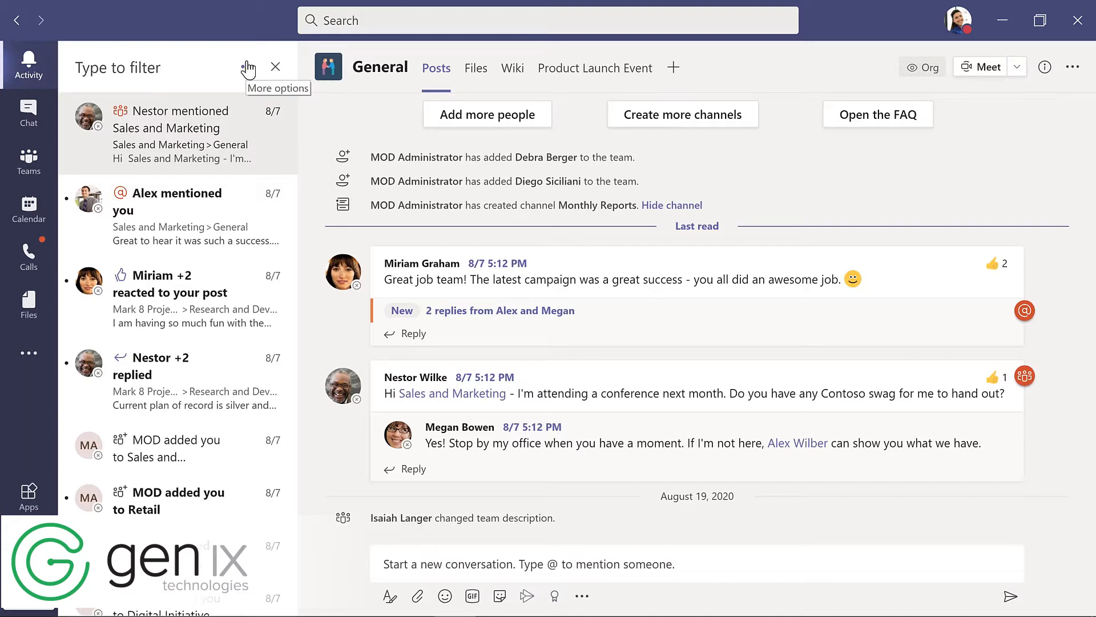
{"action": "type", "text": "ma"}
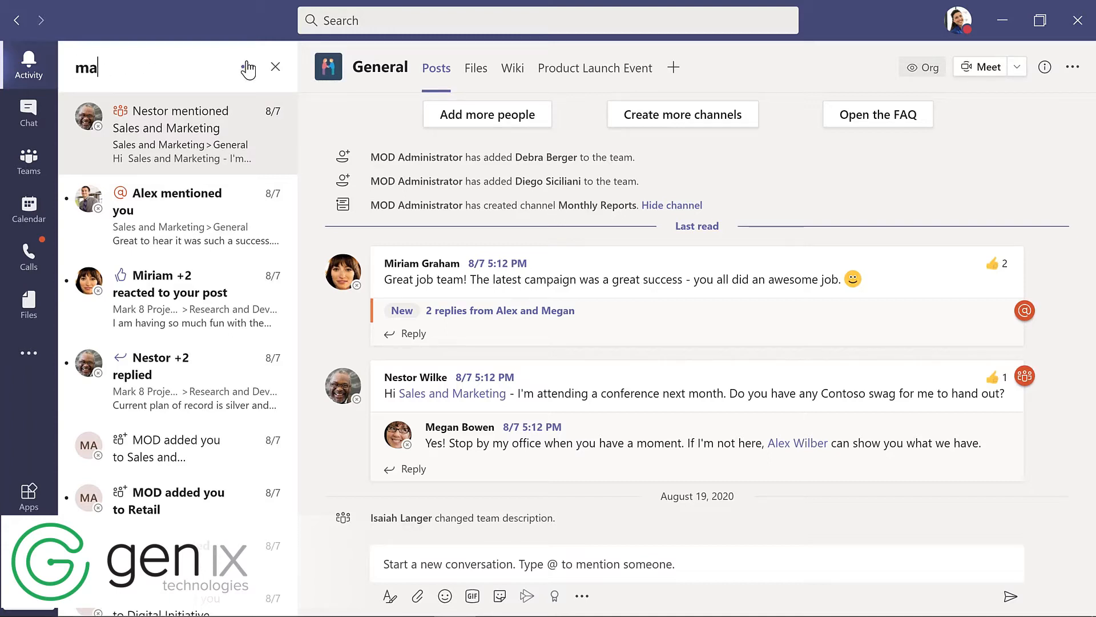
{"action": "type", "text": "rket"}
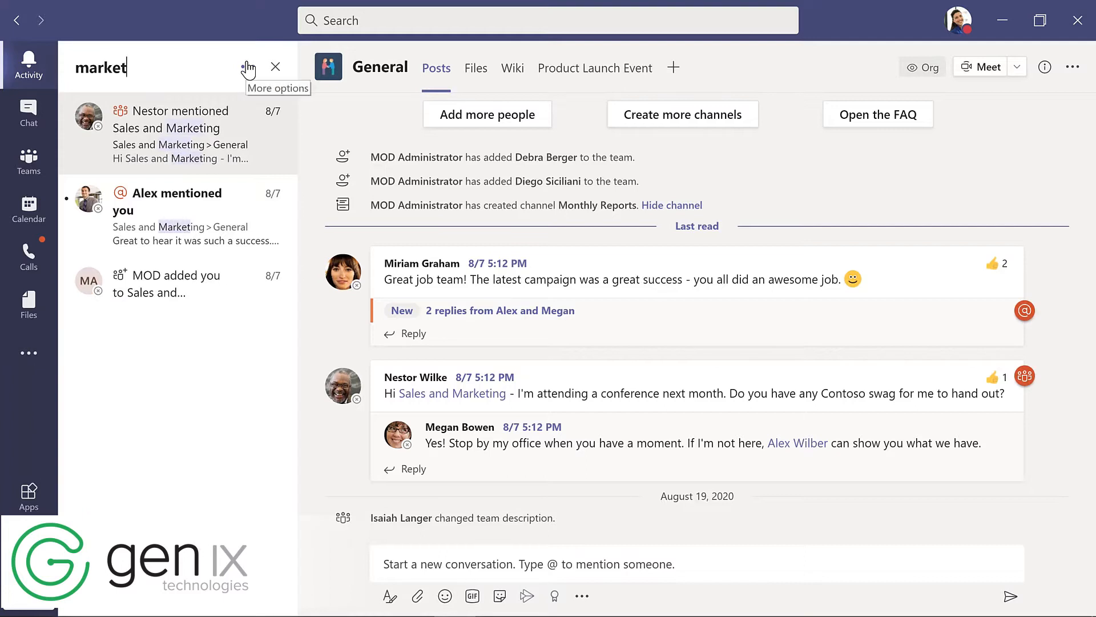
{"action": "type", "text": "ing"}
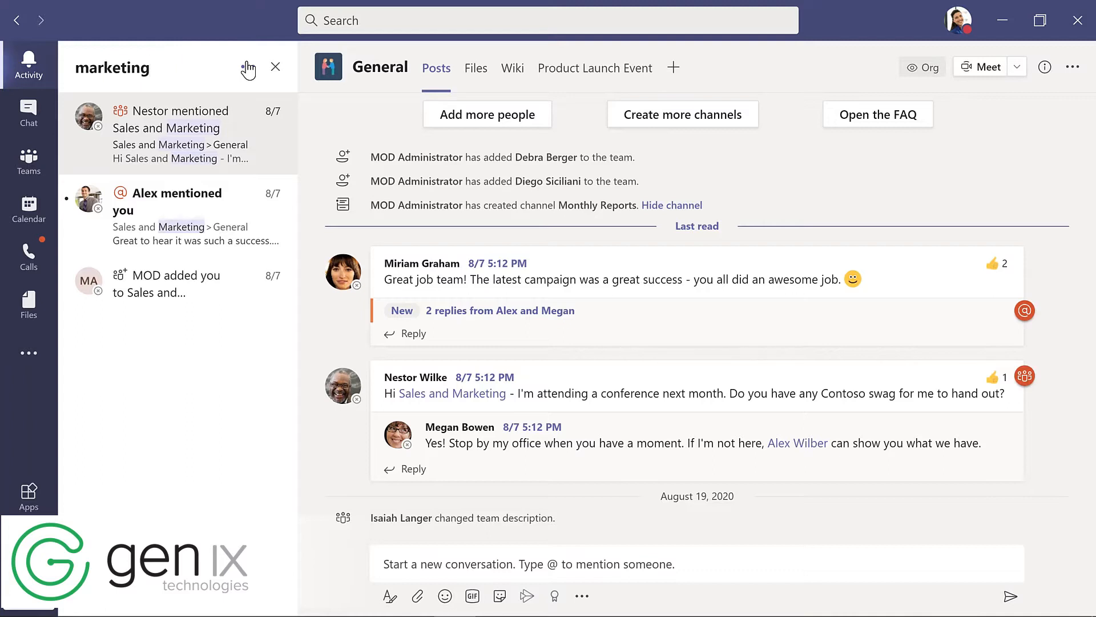
Look through the Chat, Calendar, Calls, Files and Apps sections and the profile options
{"action": "left_click", "coordinate": [45, 121]}
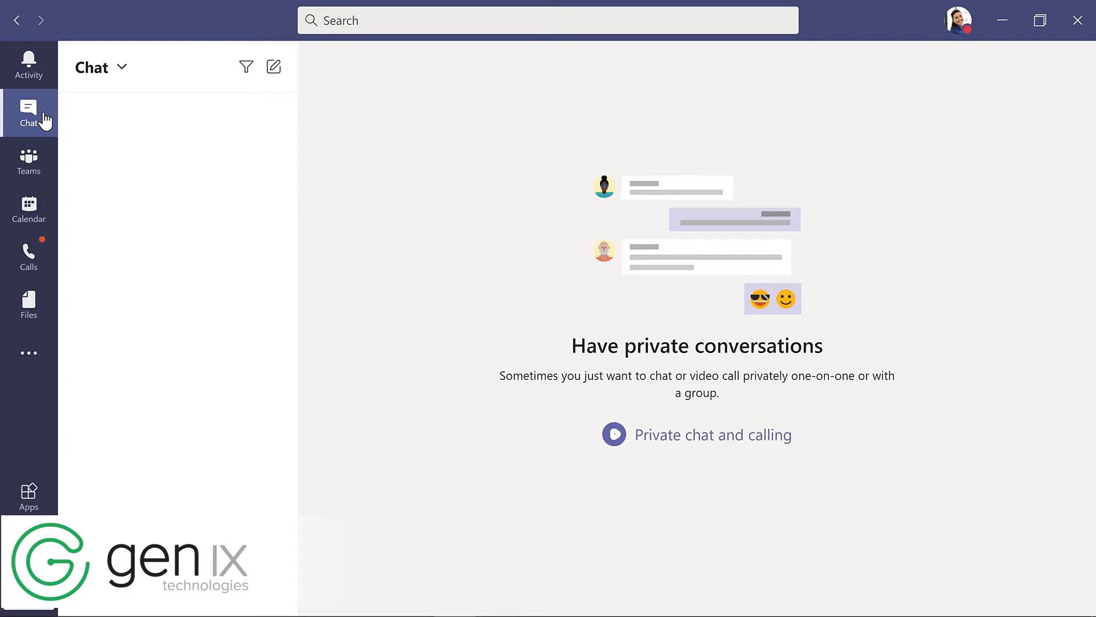
{"action": "left_click", "coordinate": [51, 211]}
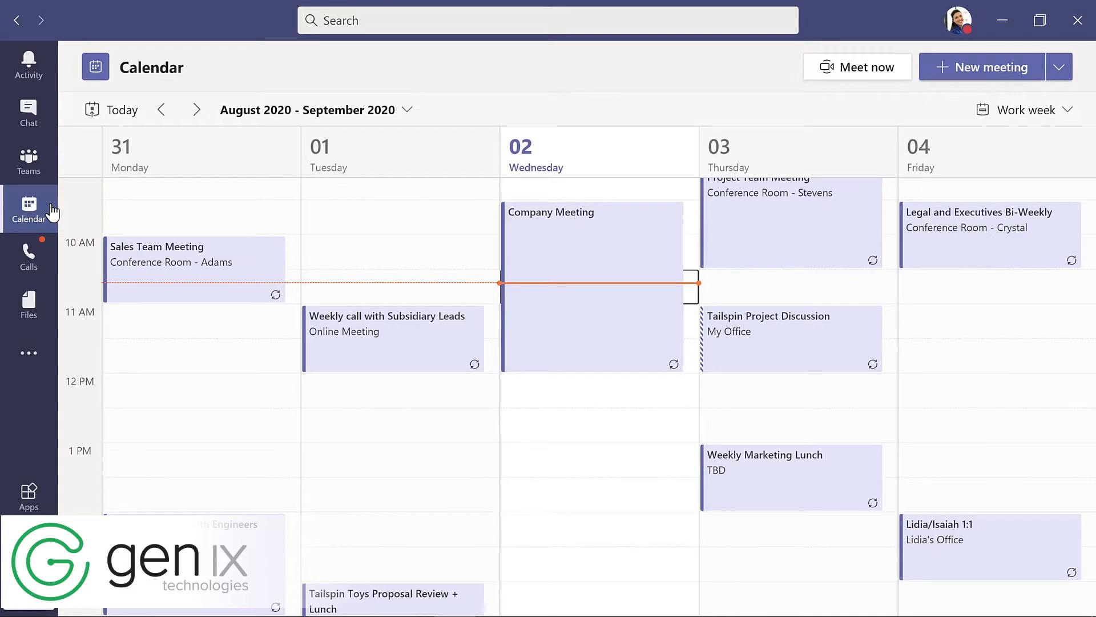
{"action": "left_click", "coordinate": [36, 263]}
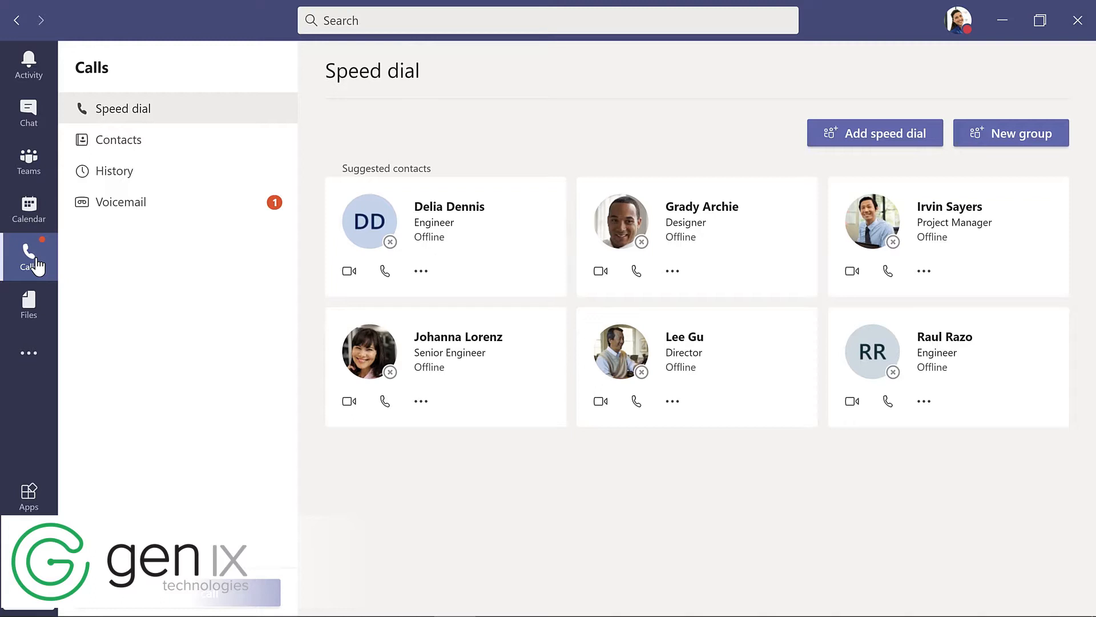
{"action": "left_click", "coordinate": [32, 306]}
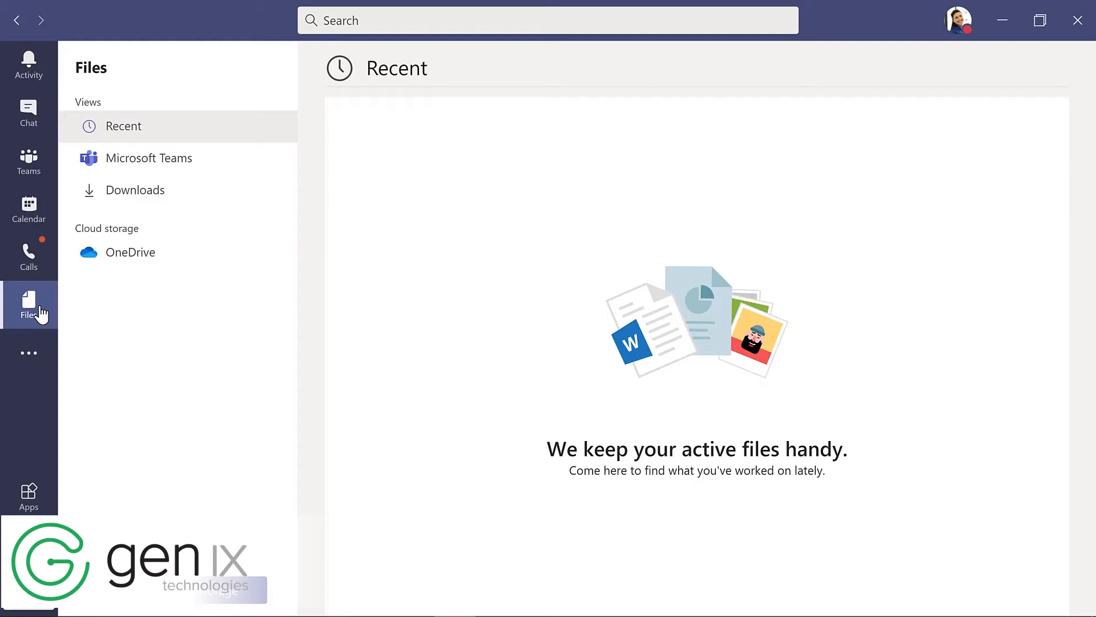
{"action": "left_click", "coordinate": [29, 497]}
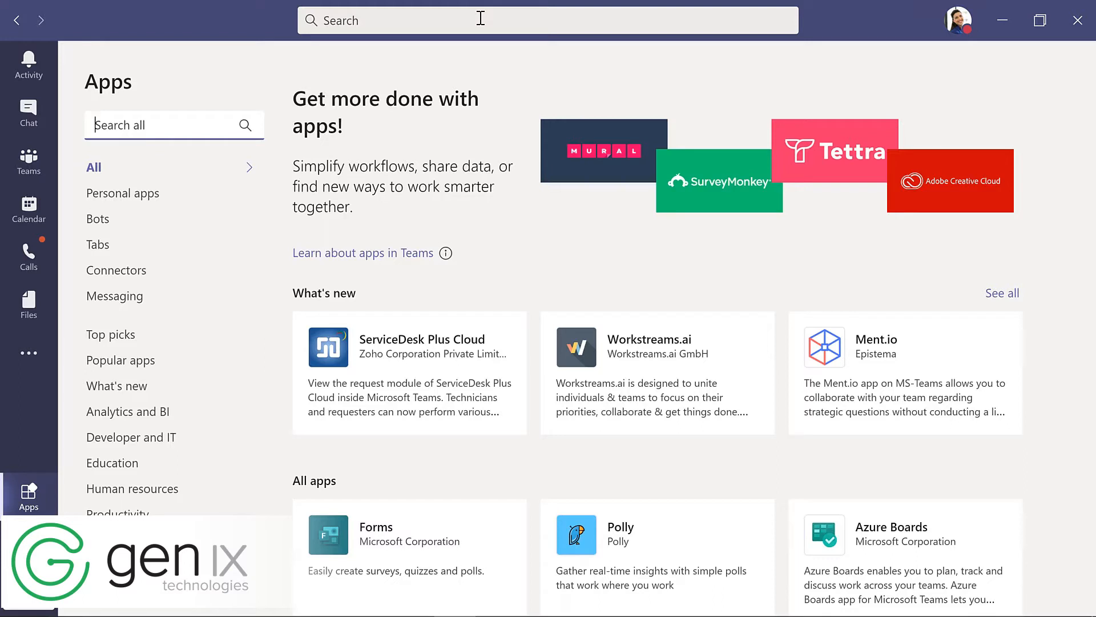
{"action": "left_click", "coordinate": [957, 32]}
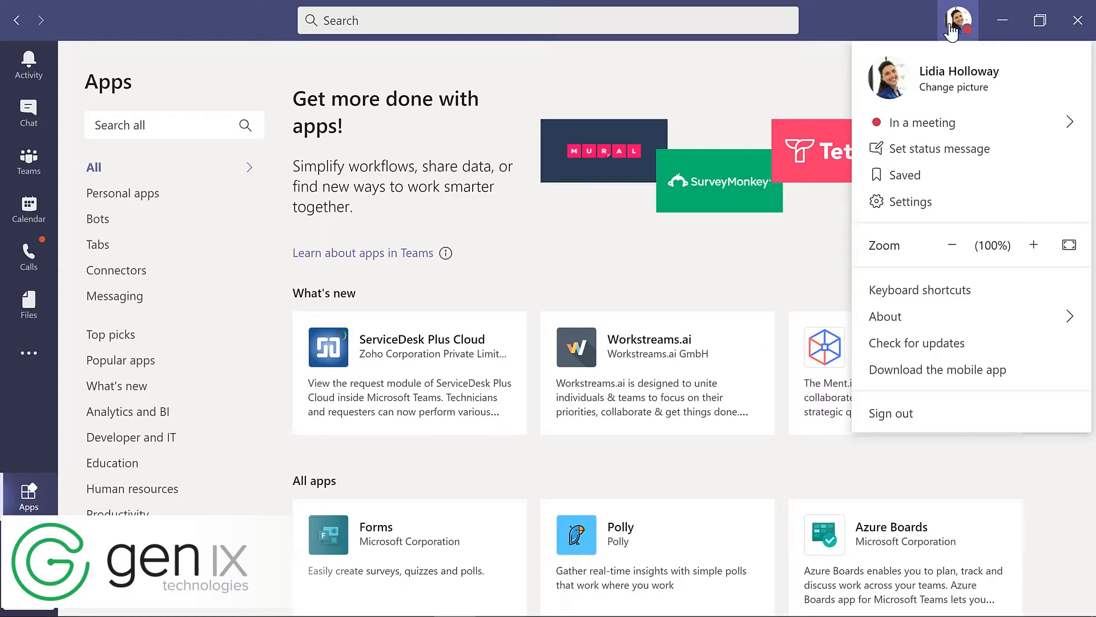
Return to the teams list and start creating a new team from scratch with the Private type
{"action": "left_click", "coordinate": [46, 169]}
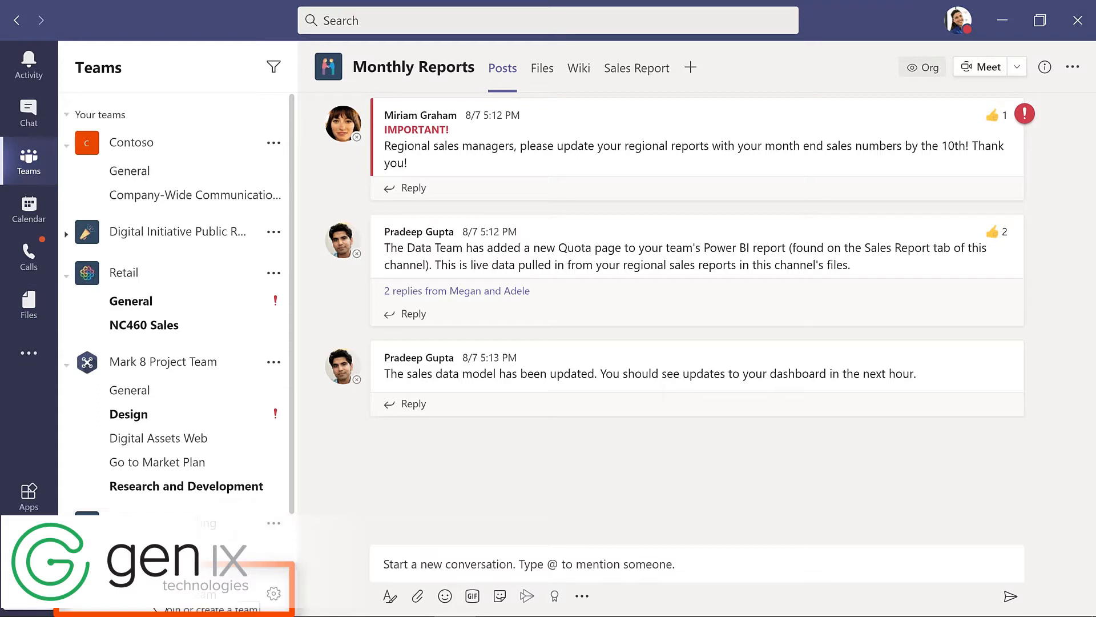
{"action": "left_click", "coordinate": [156, 609]}
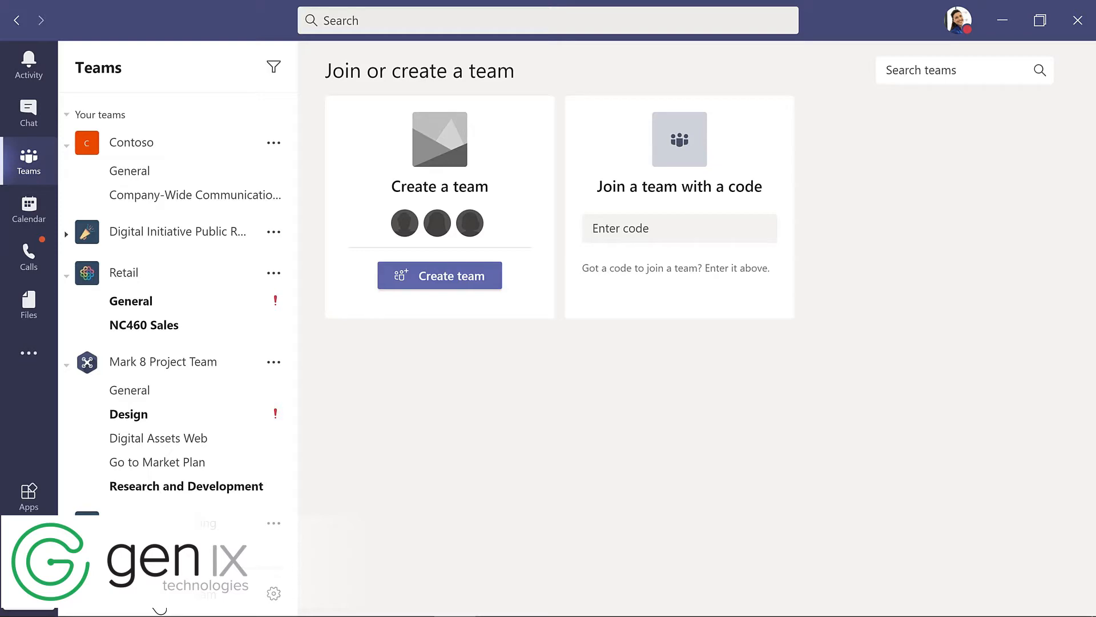
{"action": "left_click", "coordinate": [447, 276]}
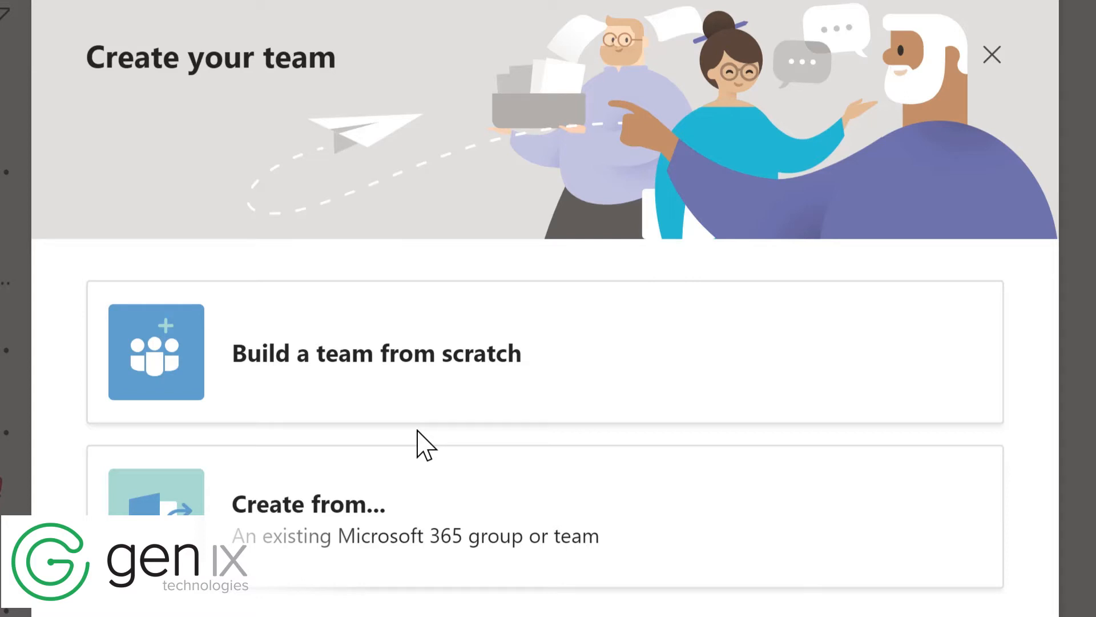
{"action": "left_click", "coordinate": [473, 377]}
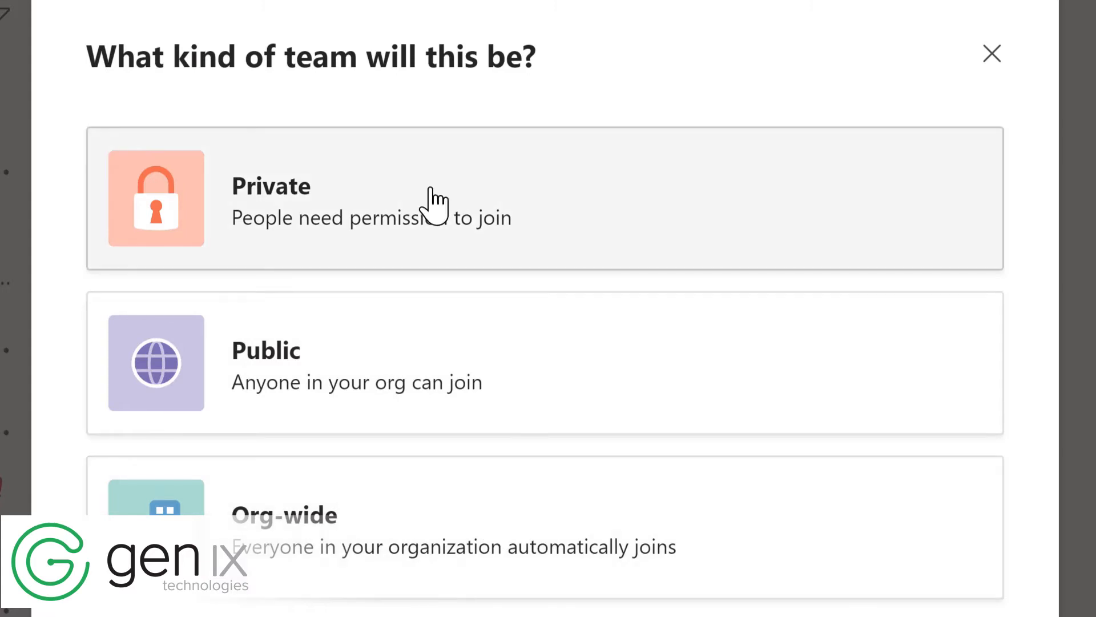
{"action": "left_click", "coordinate": [434, 202]}
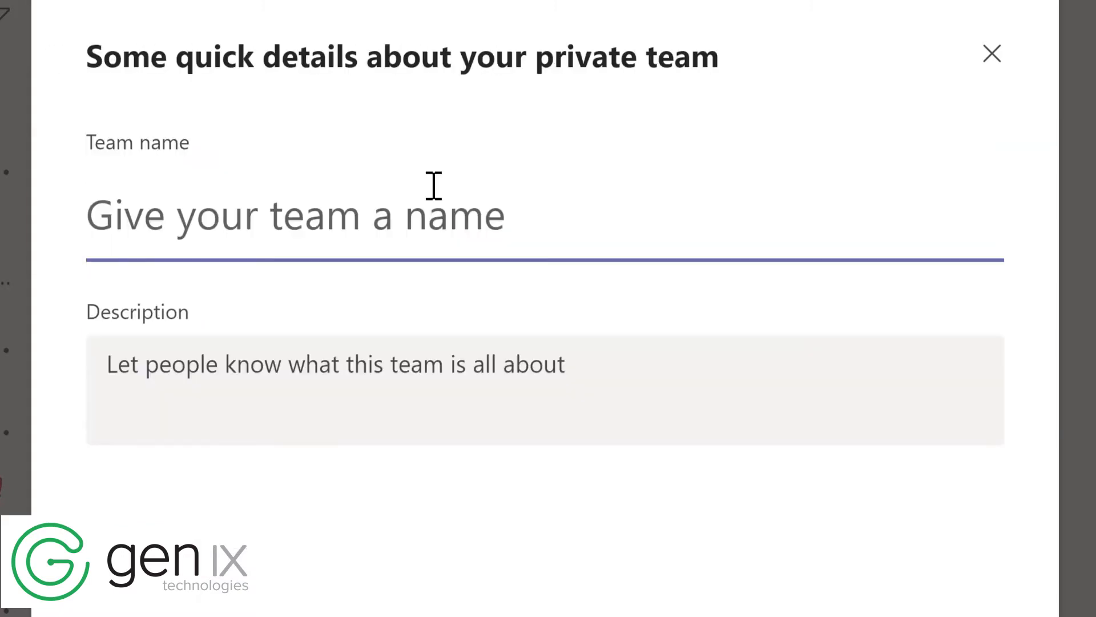
Name the team "Evergreen Project Team" and describe it as "Planning and development of Contoso learning management system"
{"action": "type", "text": "Evergre"}
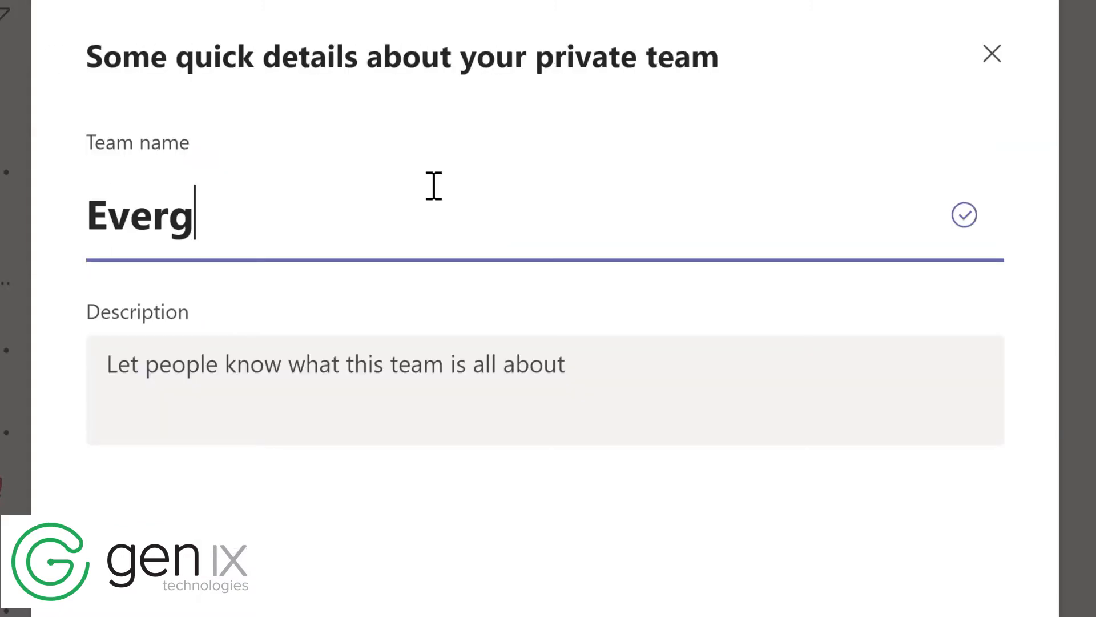
{"action": "type", "text": "en Project Team"}
{"action": "key", "text": "Tab"}
{"action": "type", "text": "Planning and development of Contoso learning management system"}
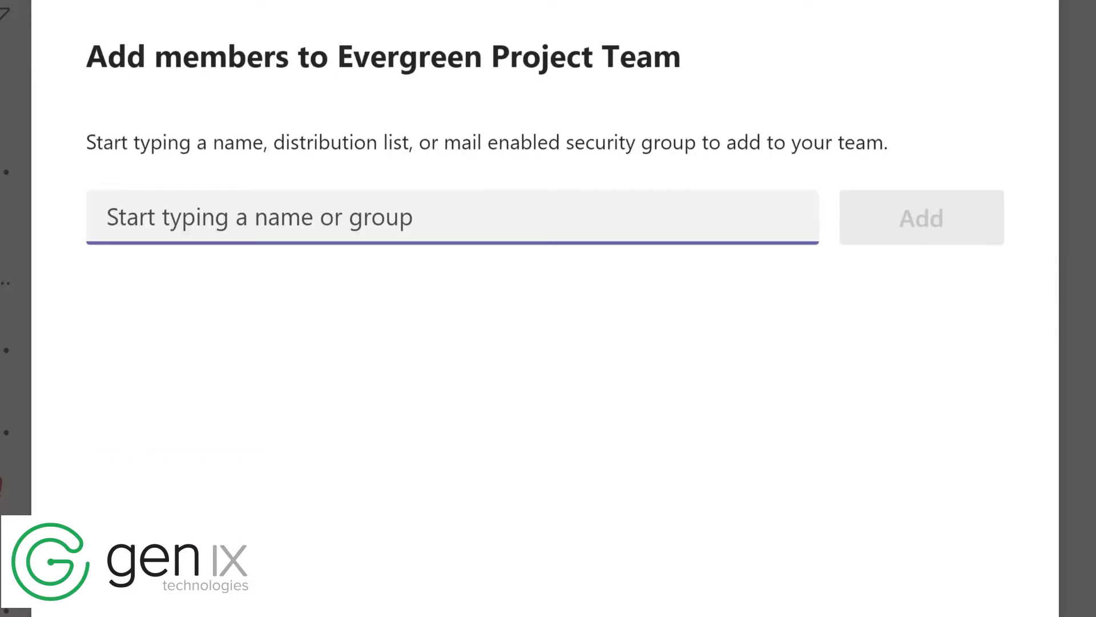
Add the planner, project manager, IT admin and HR manager to the new team with the Member role
{"action": "type", "text": "Lynn"}
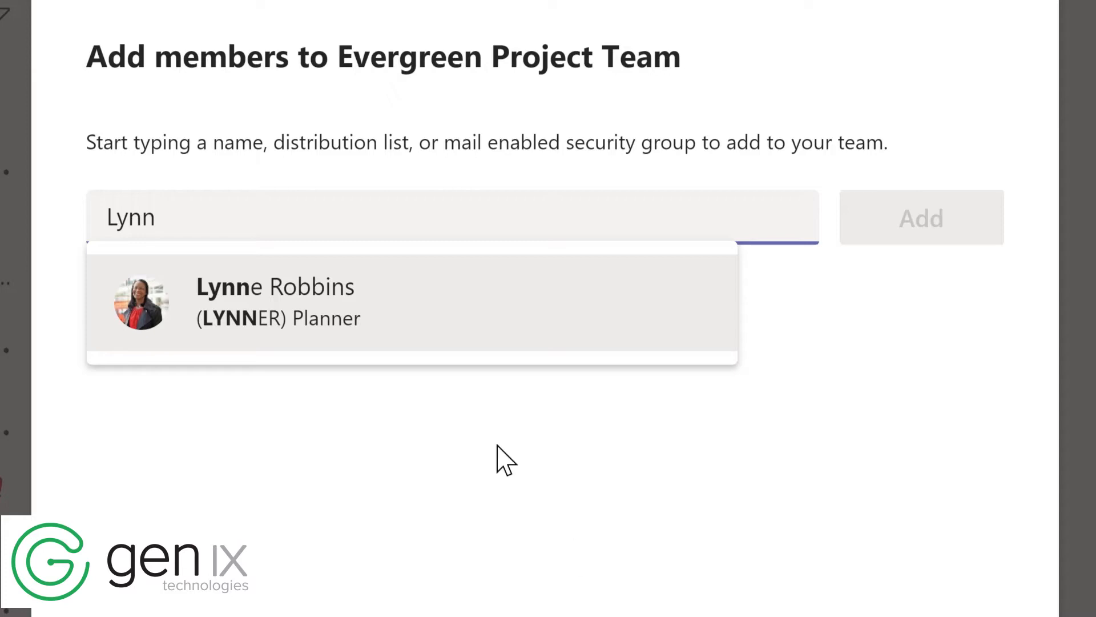
{"action": "left_click", "coordinate": [323, 314]}
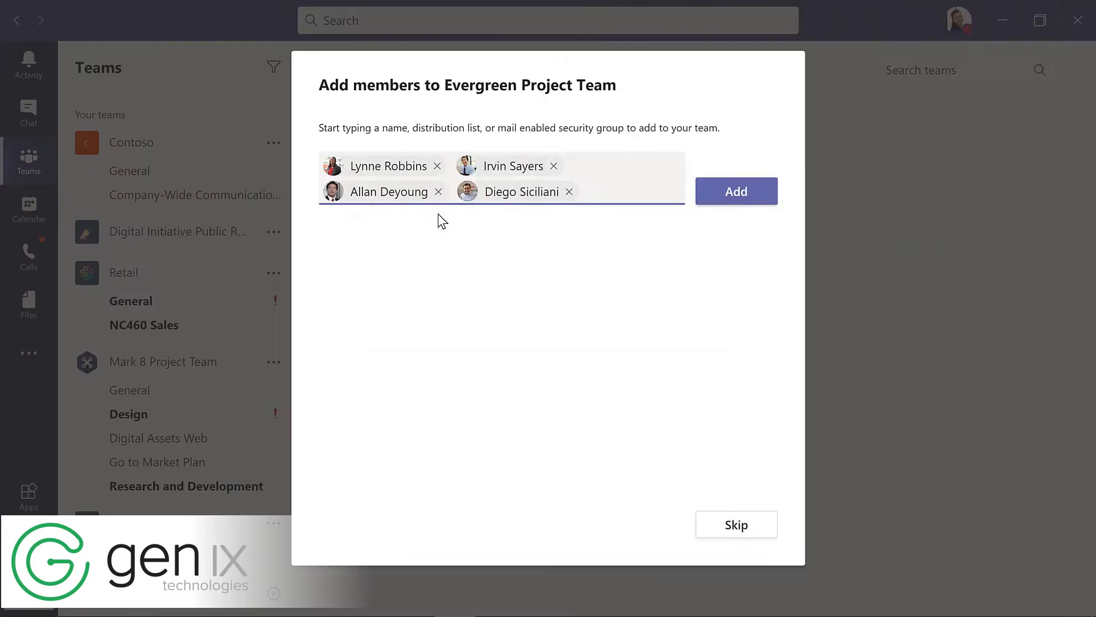
{"action": "left_click", "coordinate": [738, 200]}
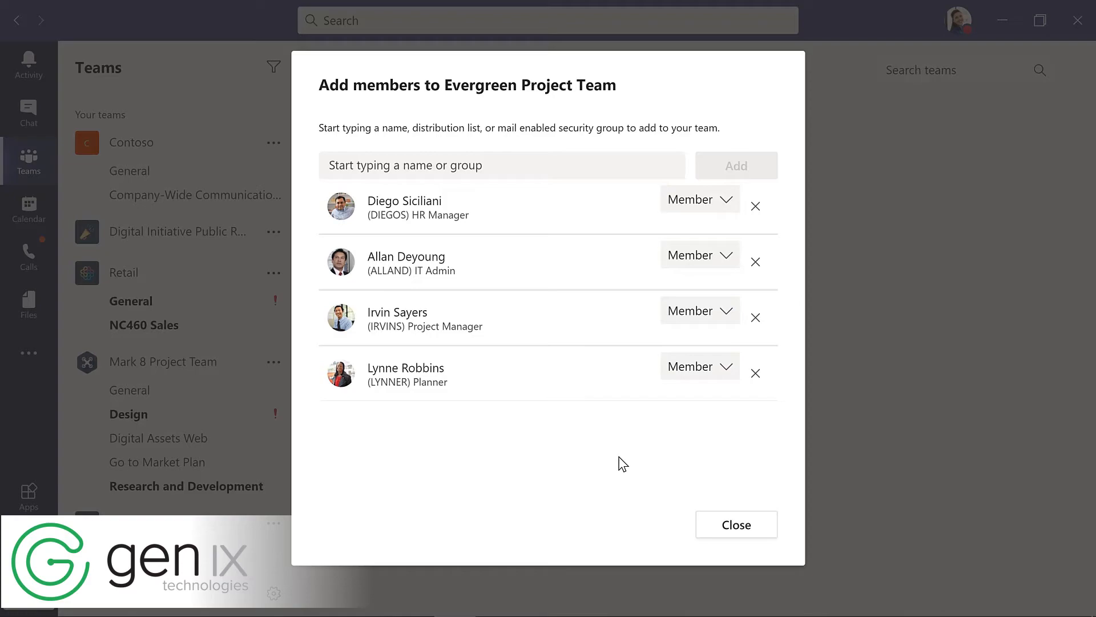
{"action": "left_click", "coordinate": [736, 523]}
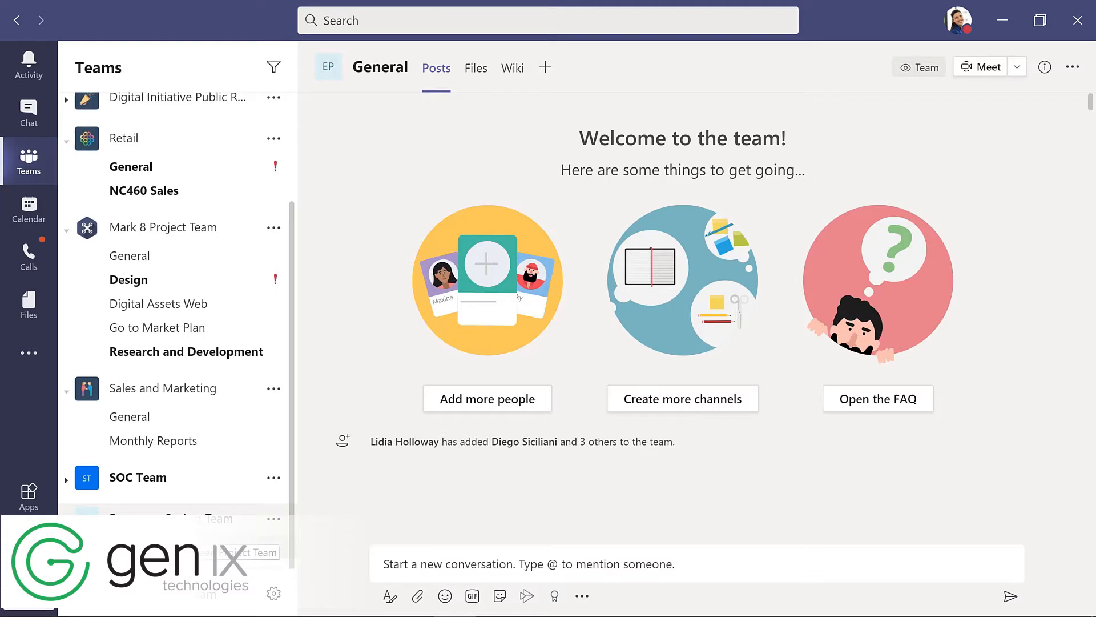
Move Evergreen Project Team above Sales and Marketing in the teams list
{"action": "left_click_drag", "start_coordinate": [174, 511], "coordinate": [172, 289]}
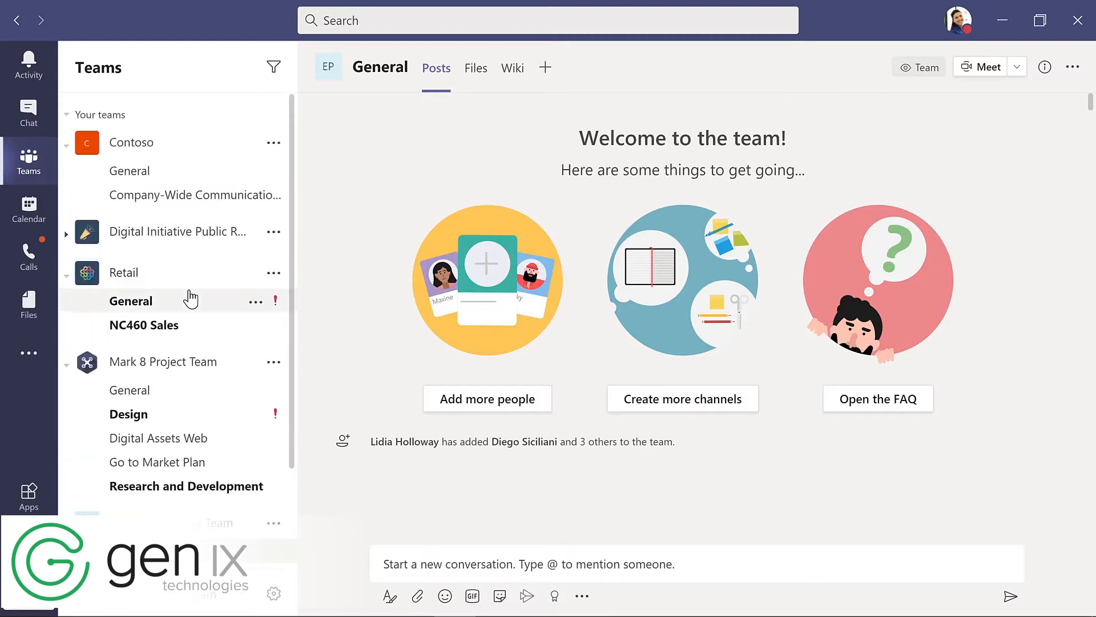
{"action": "scroll", "coordinate": [296, 546], "scroll_direction": "down", "scroll_amount": 2}
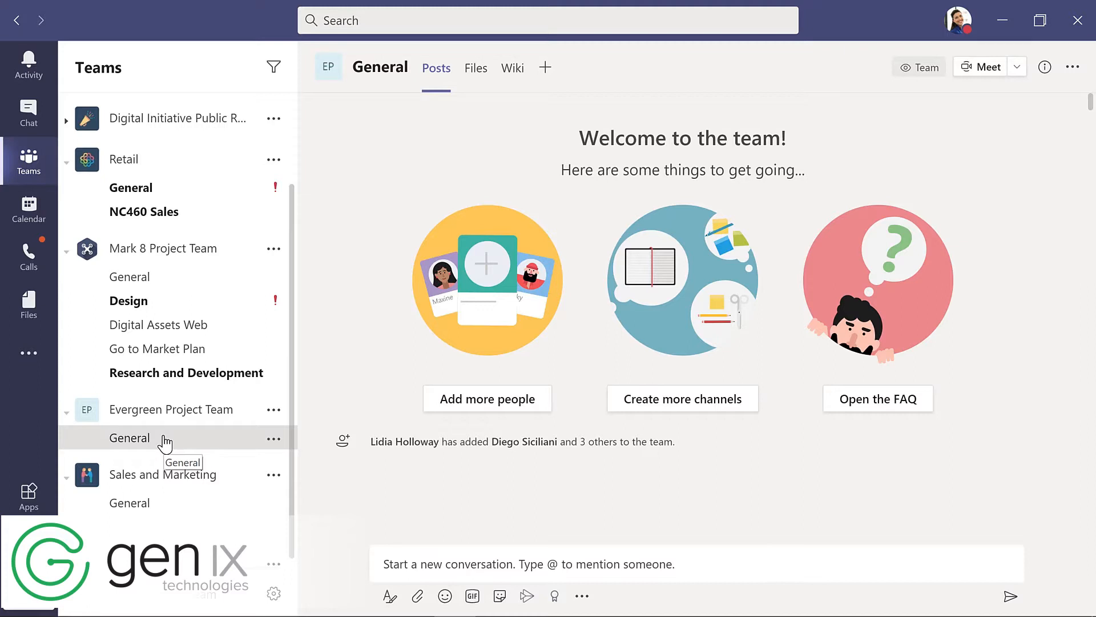
Post "I'm excited to start planning our new LMS!" with a smile emoji in the Evergreen Project Team's General channel
{"action": "left_click", "coordinate": [384, 569]}
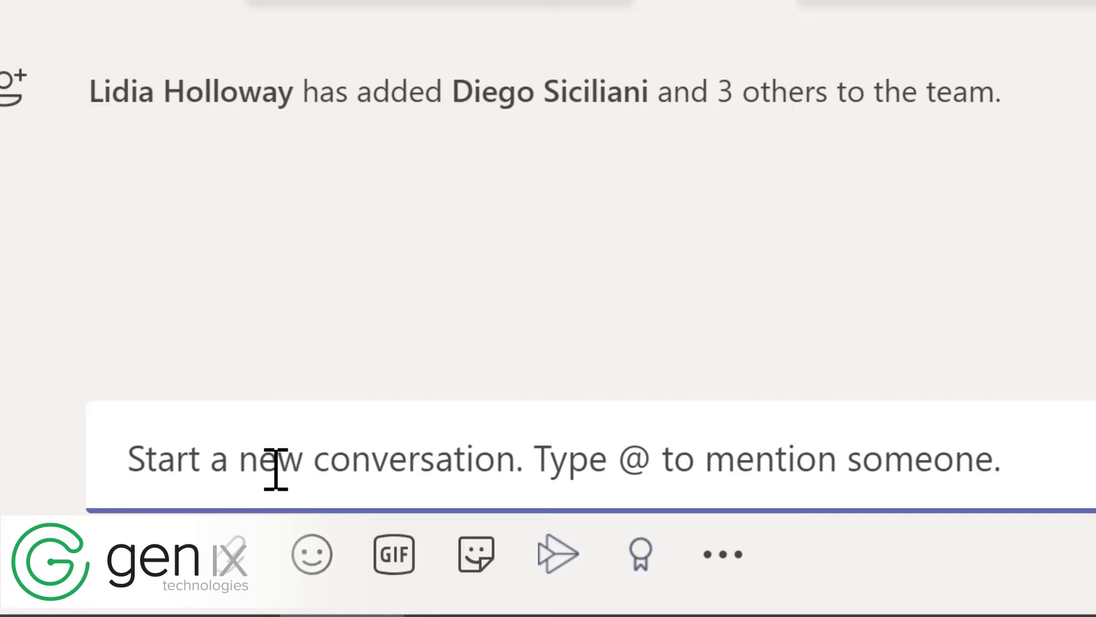
{"action": "type", "text": "I'm excited to start planning our new LMS!"}
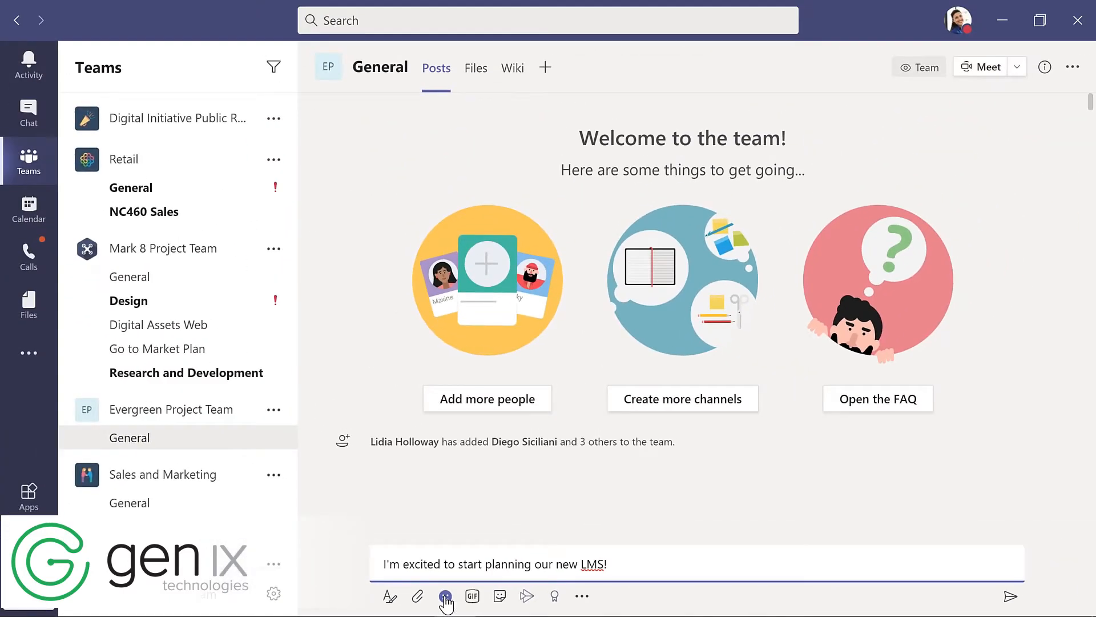
{"action": "left_click", "coordinate": [446, 597]}
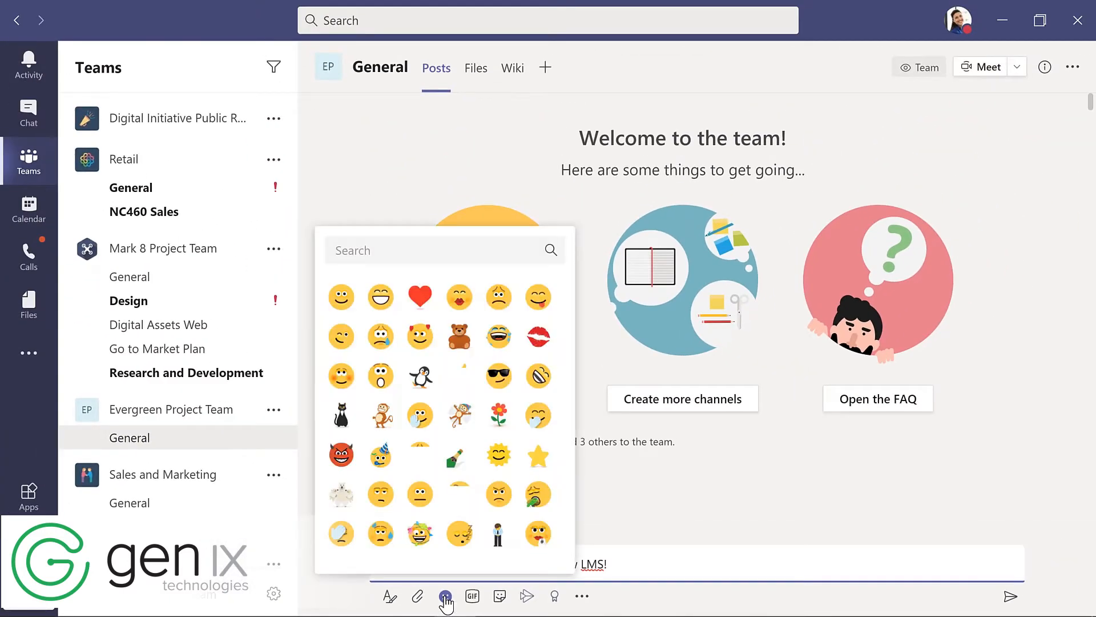
{"action": "left_click", "coordinate": [340, 297]}
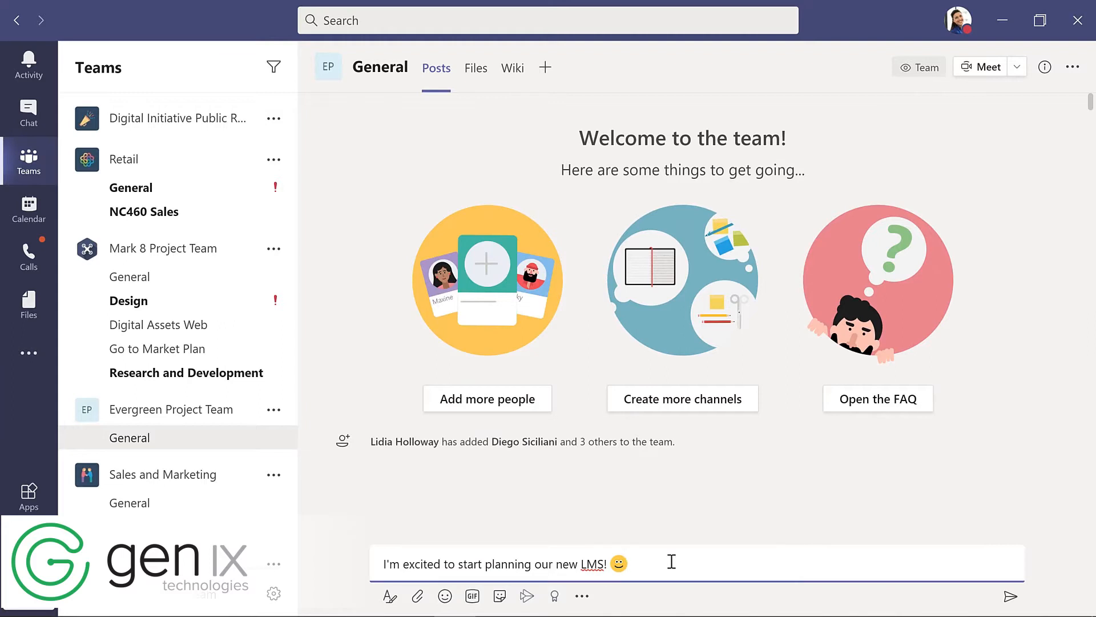
{"action": "left_click", "coordinate": [1010, 598]}
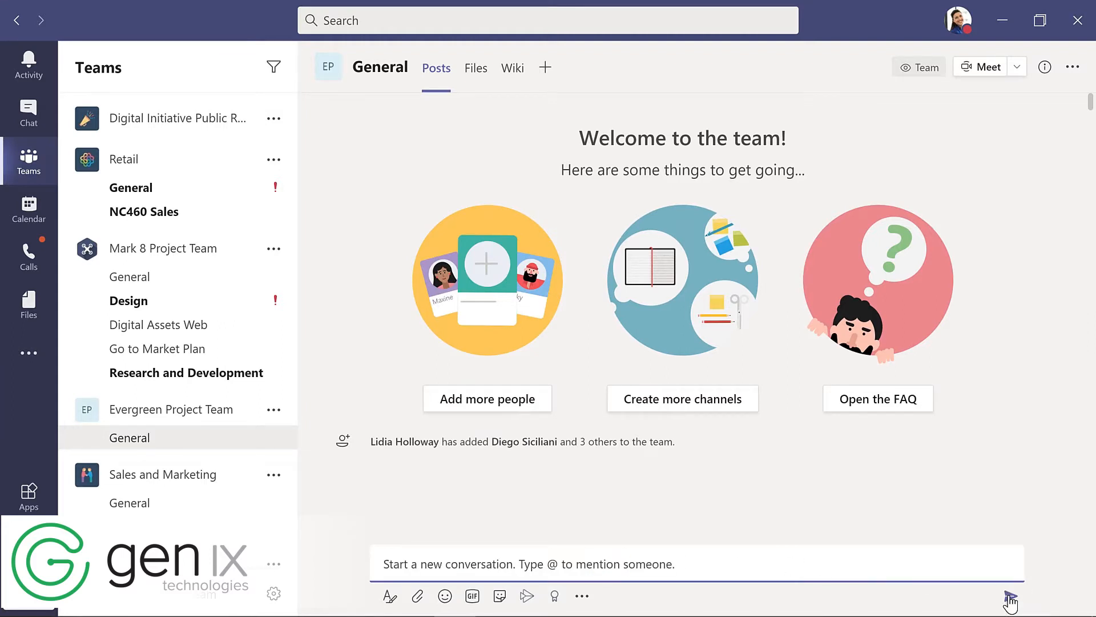
{"action": "left_click", "coordinate": [335, 540]}
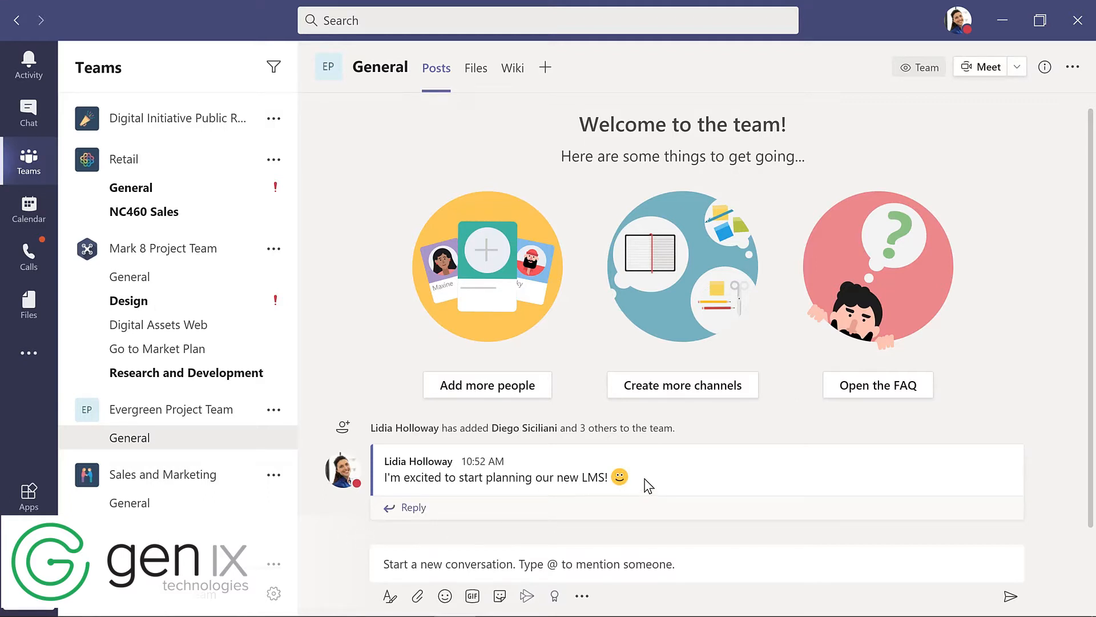
Edit the posted LMS message so it begins with a mention of Evergreen Project Team followed by a comma, and save the change
{"action": "mouse_move", "coordinate": [646, 480]}
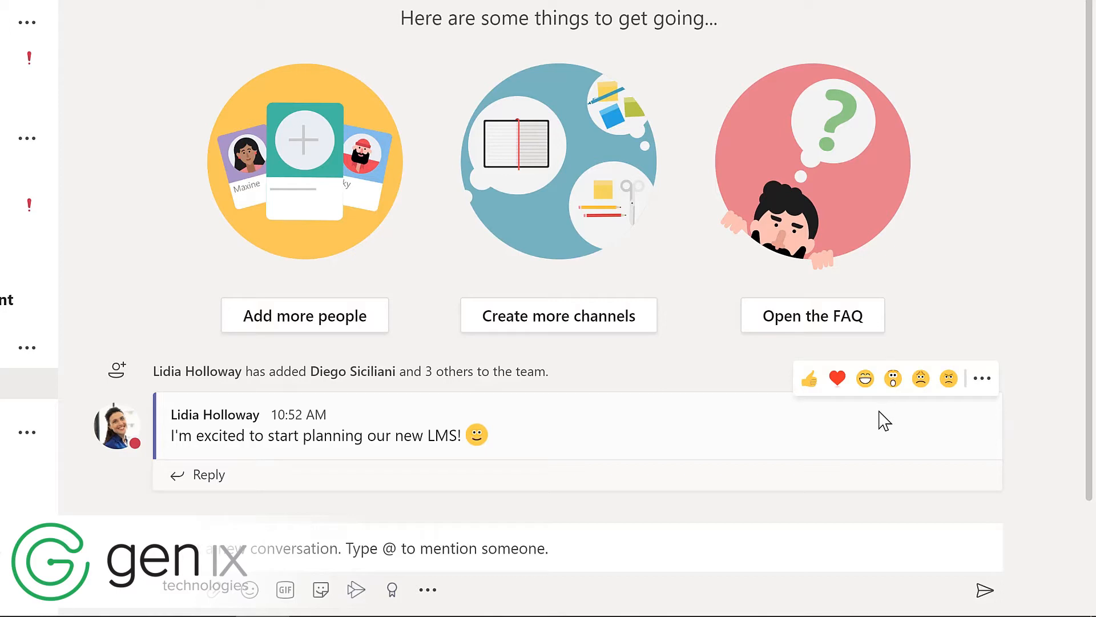
{"action": "left_click", "coordinate": [986, 389]}
{"action": "mouse_move", "coordinate": [986, 388]}
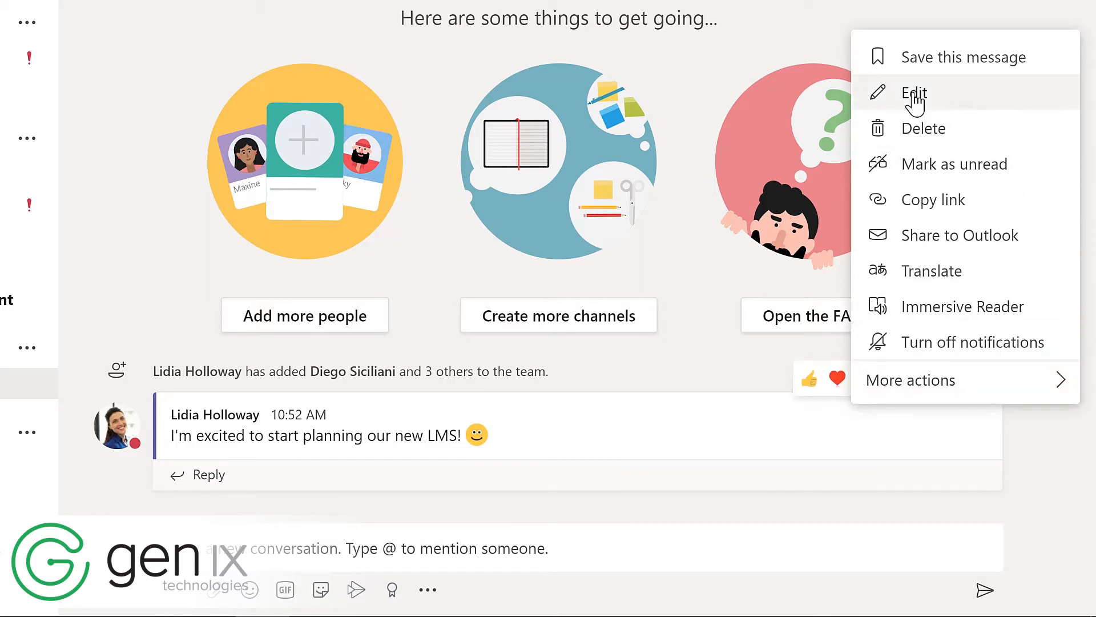
{"action": "left_click", "coordinate": [914, 94]}
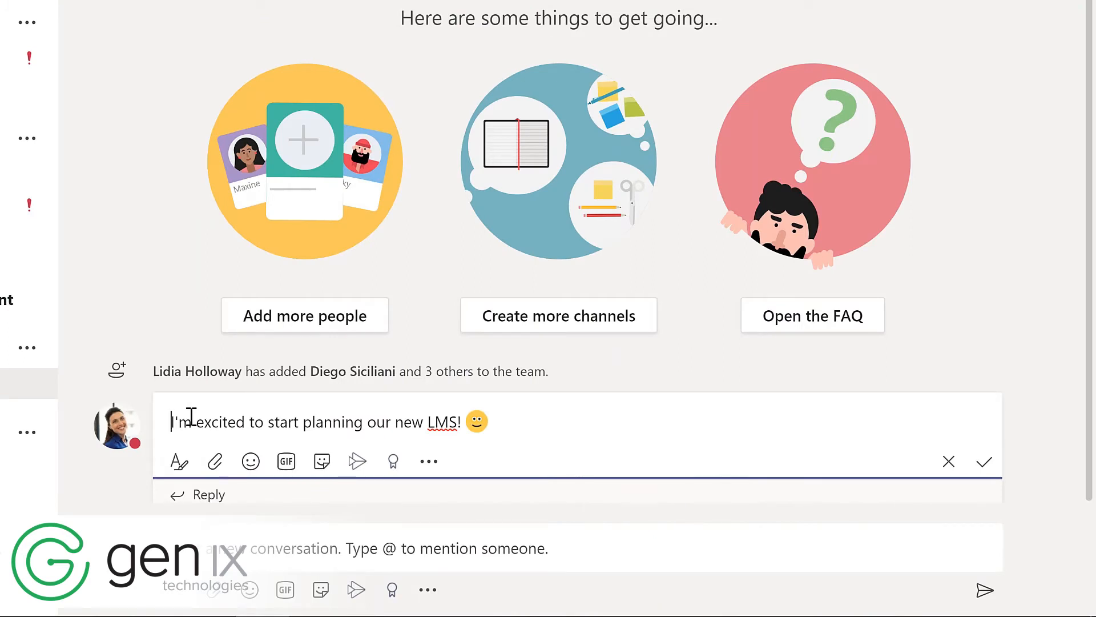
{"action": "type", "text": "@"}
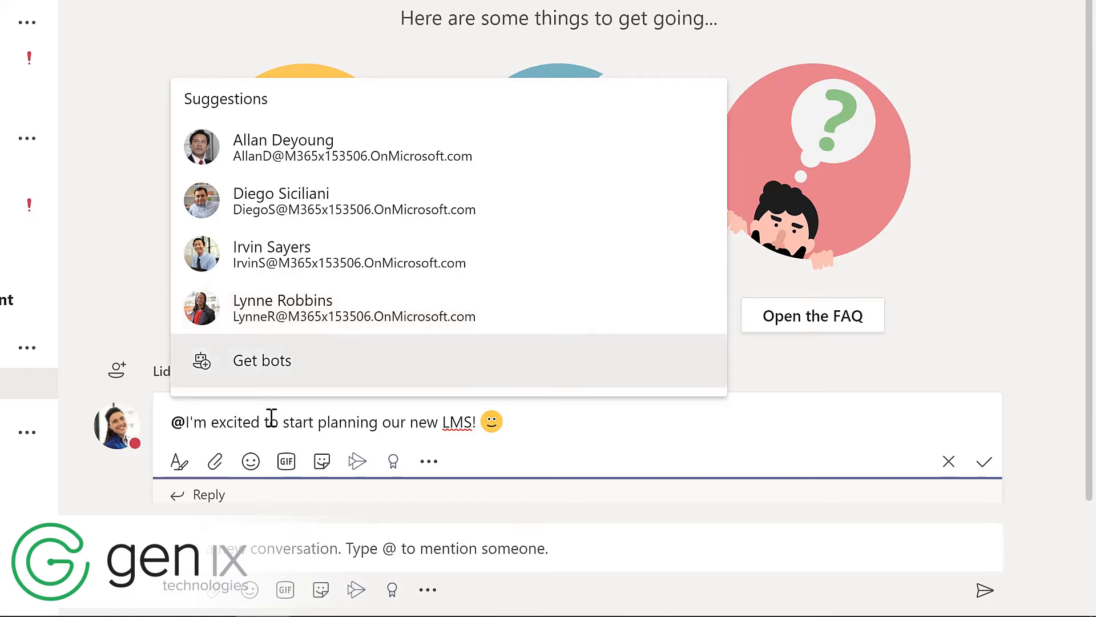
{"action": "type", "text": "team"}
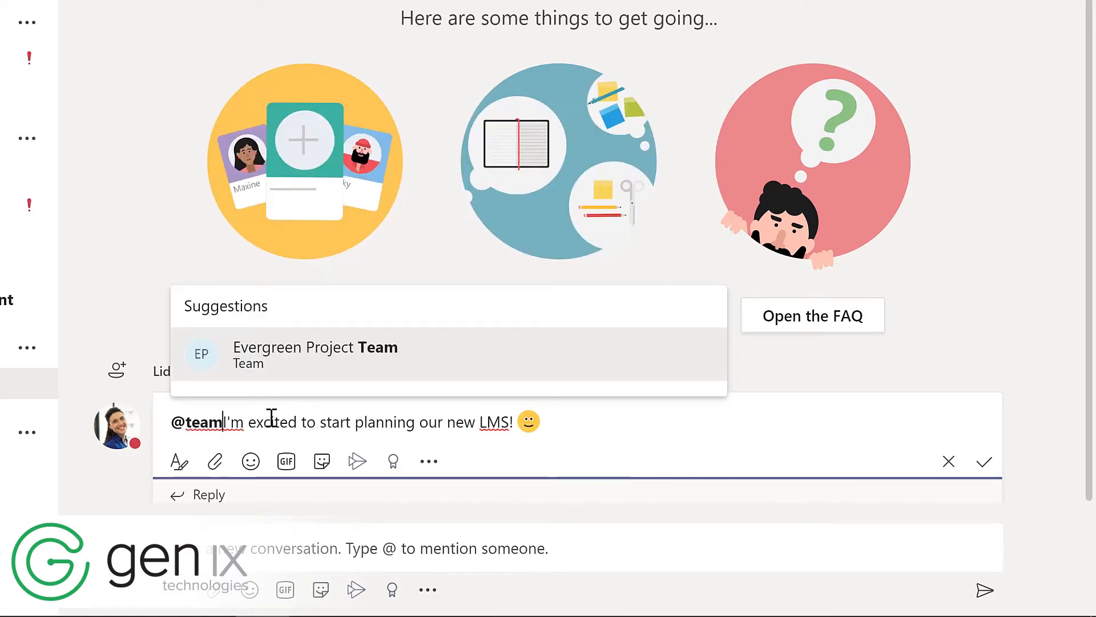
{"action": "left_click", "coordinate": [298, 354]}
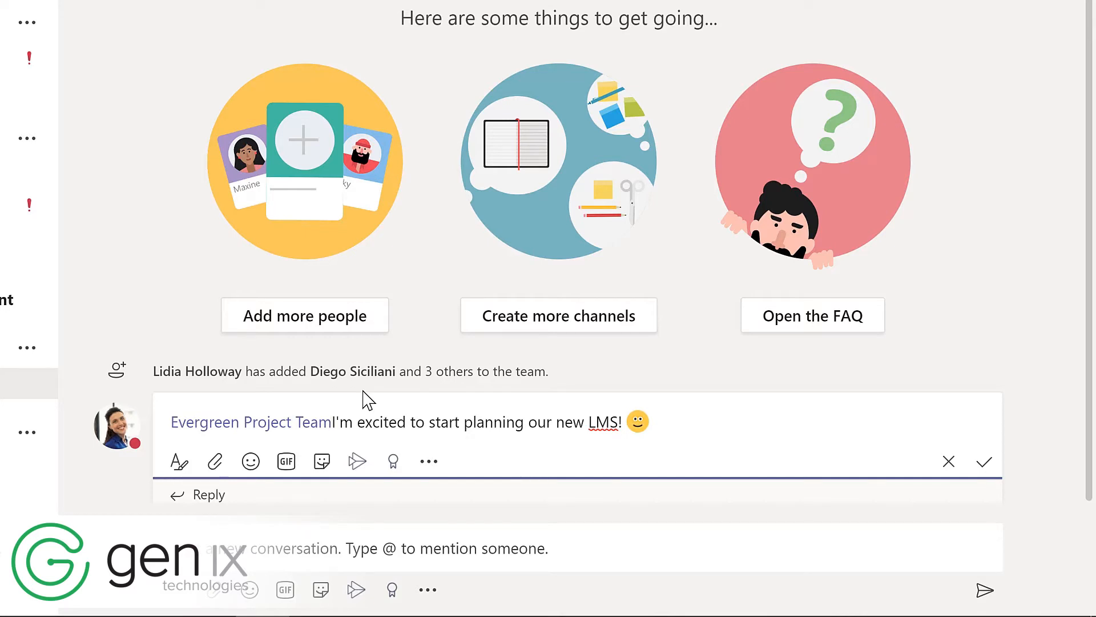
{"action": "type", "text": ","}
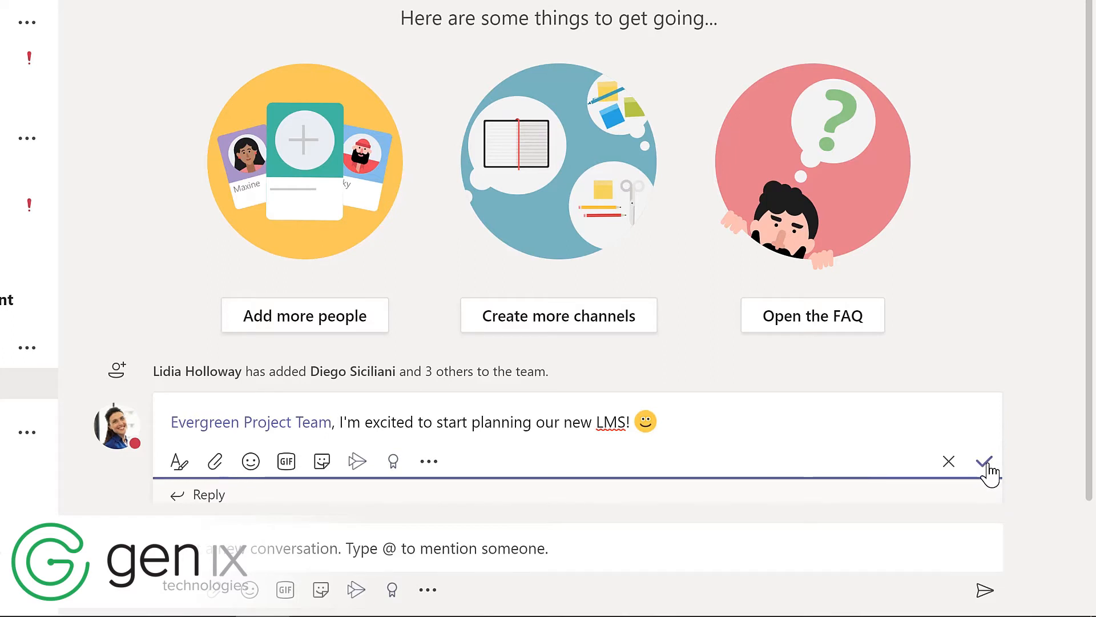
{"action": "left_click", "coordinate": [984, 464]}
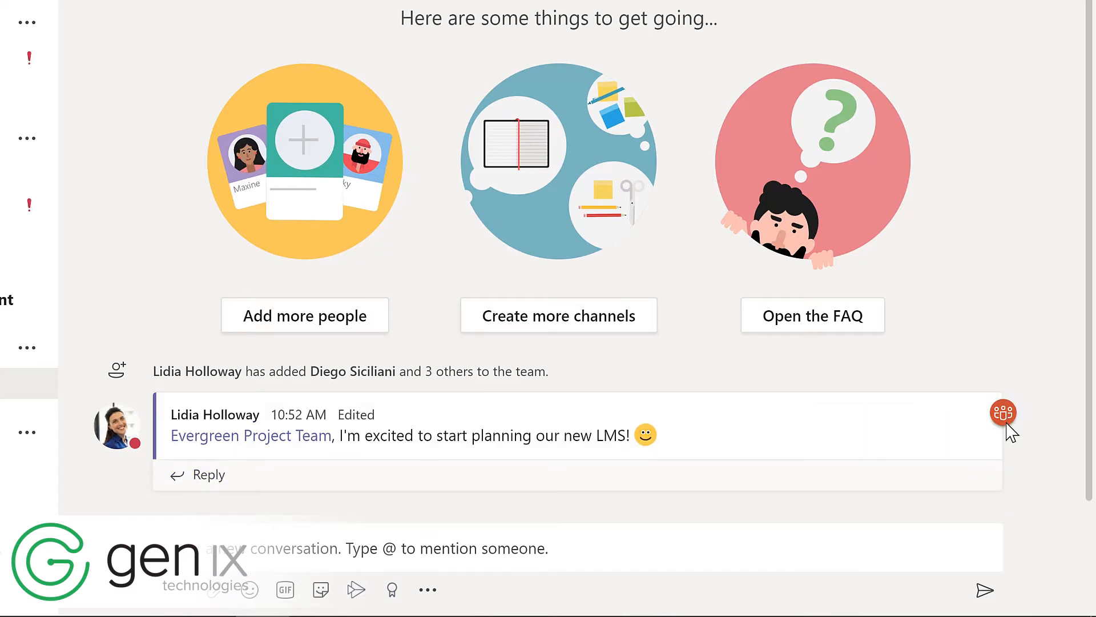
{"action": "mouse_move", "coordinate": [1012, 422]}
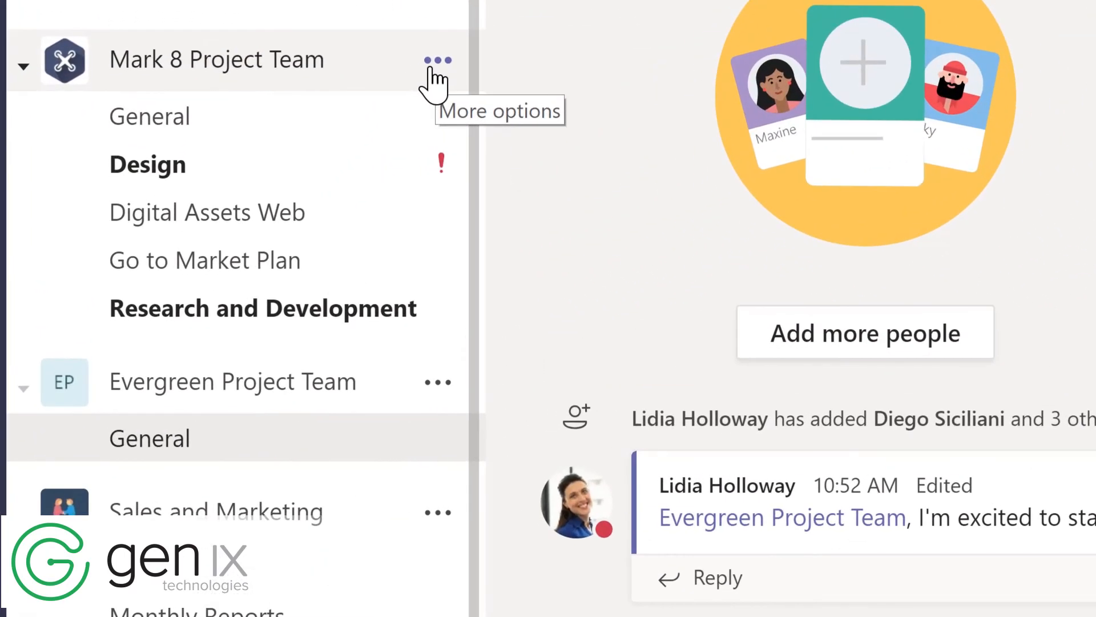
Review the Mark 8 Project Team's management pages, examining its members and guests, channels and analytics
{"action": "left_click", "coordinate": [437, 61]}
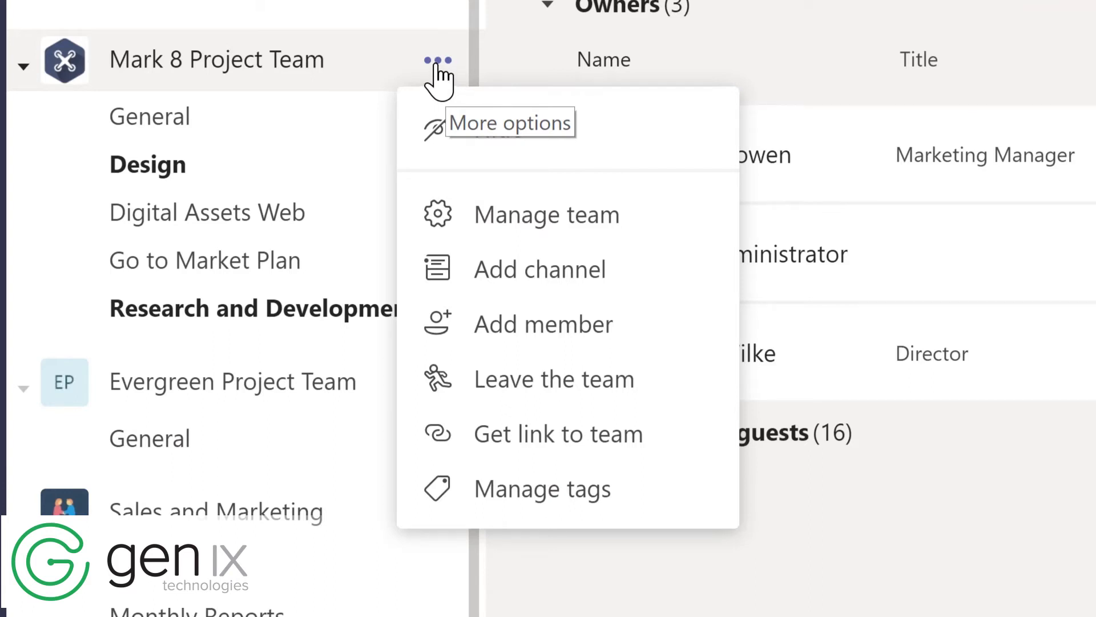
{"action": "left_click", "coordinate": [530, 222]}
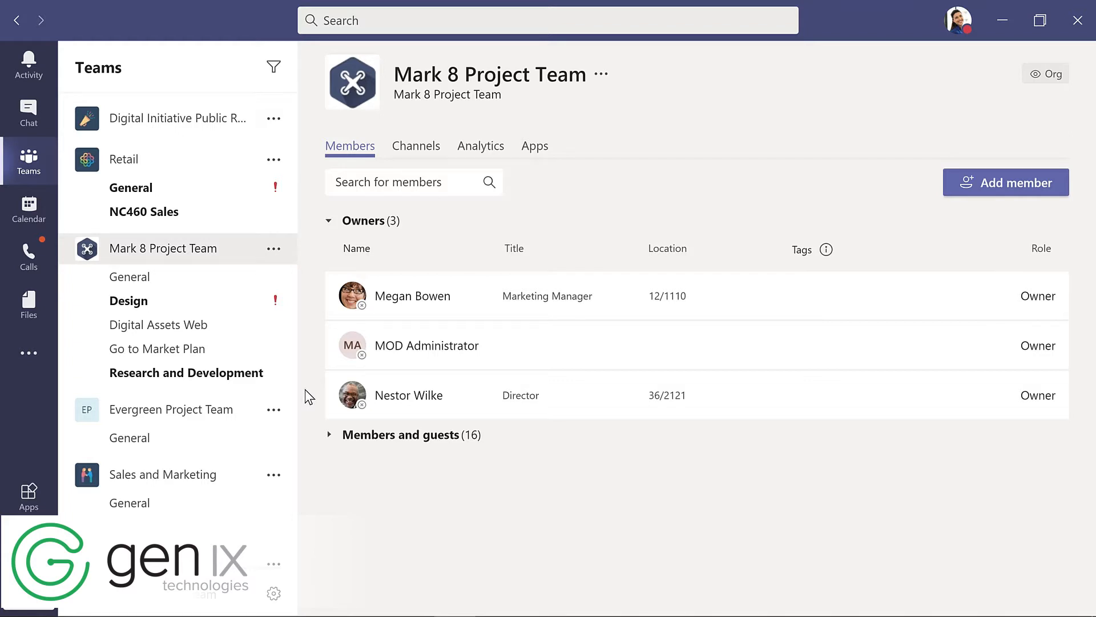
{"action": "left_click", "coordinate": [373, 441]}
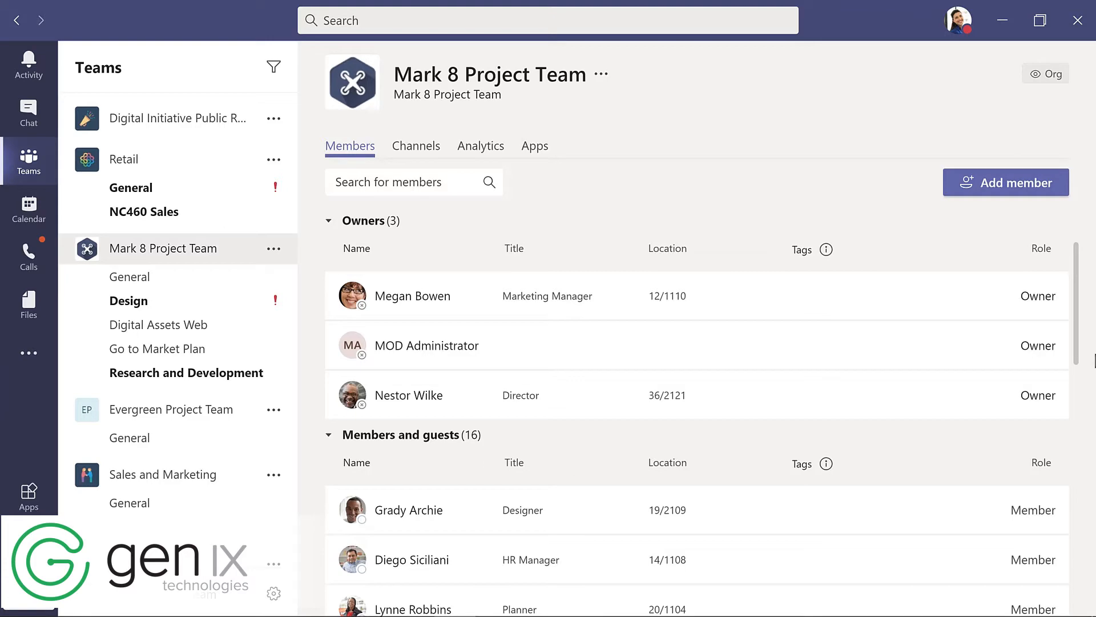
{"action": "scroll", "coordinate": [1085, 388], "scroll_direction": "down", "scroll_amount": 3}
{"action": "scroll", "coordinate": [1091, 480], "scroll_direction": "down", "scroll_amount": 4}
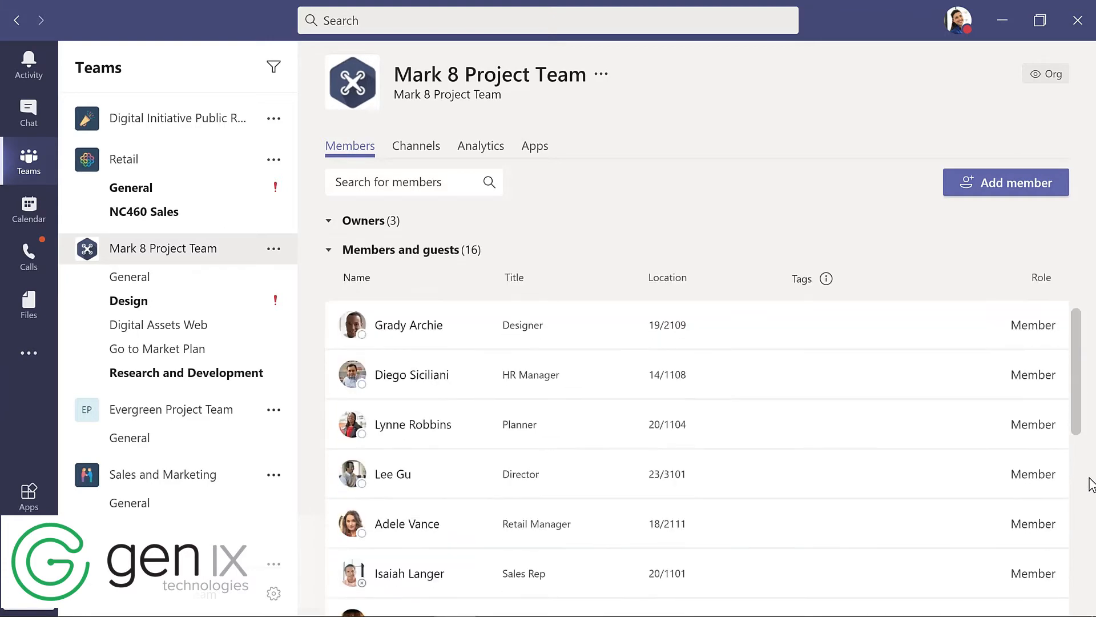
{"action": "scroll", "coordinate": [1087, 591], "scroll_direction": "down", "scroll_amount": 4}
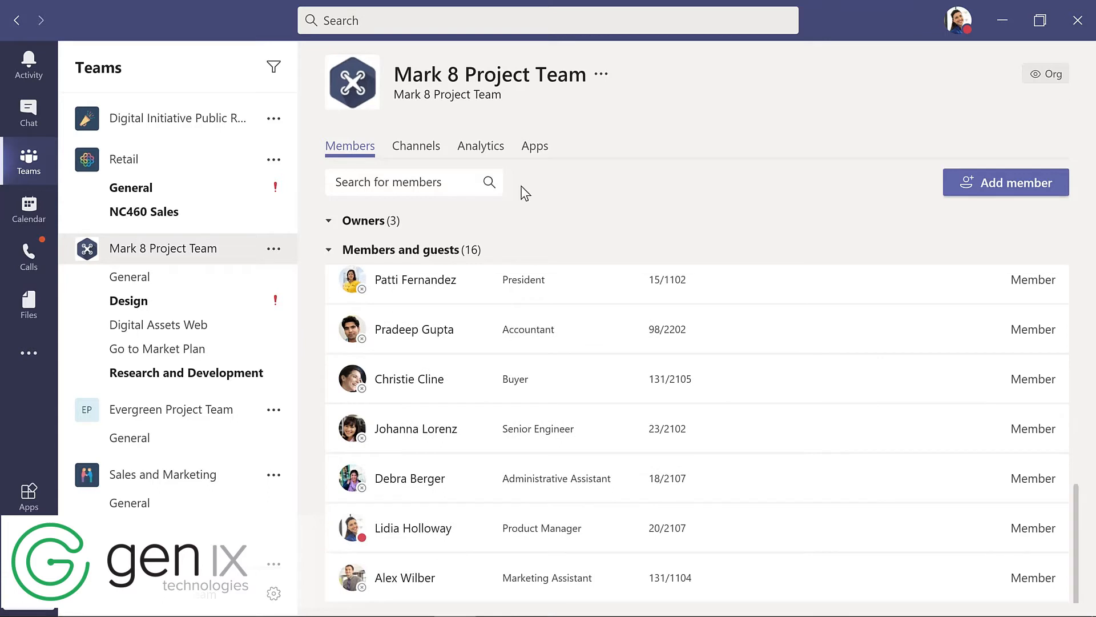
{"action": "left_click", "coordinate": [418, 152]}
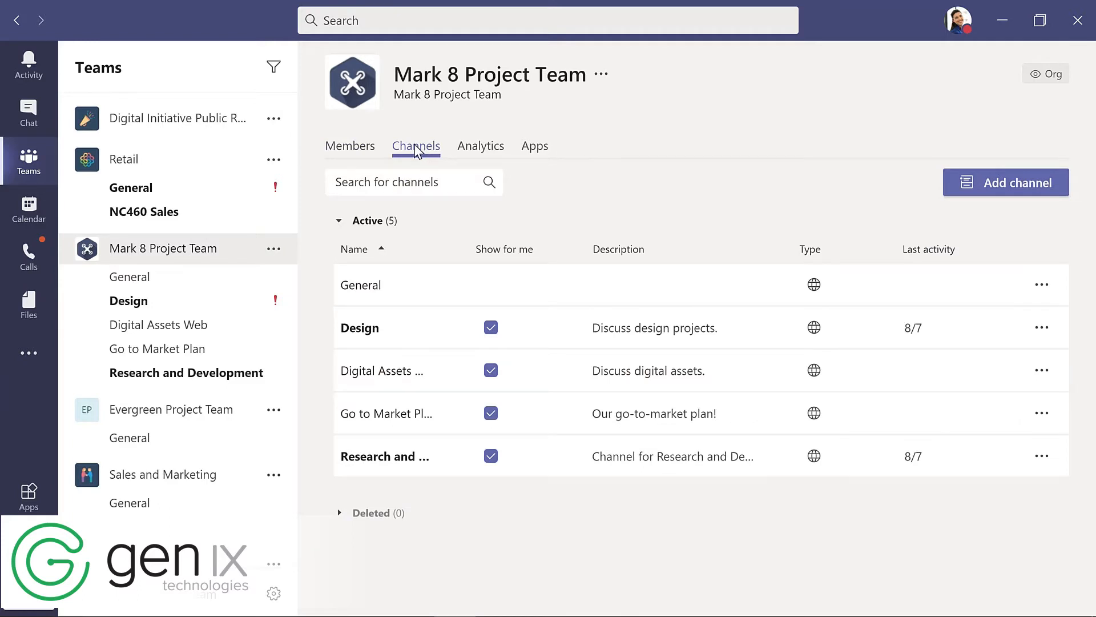
{"action": "left_click", "coordinate": [482, 151]}
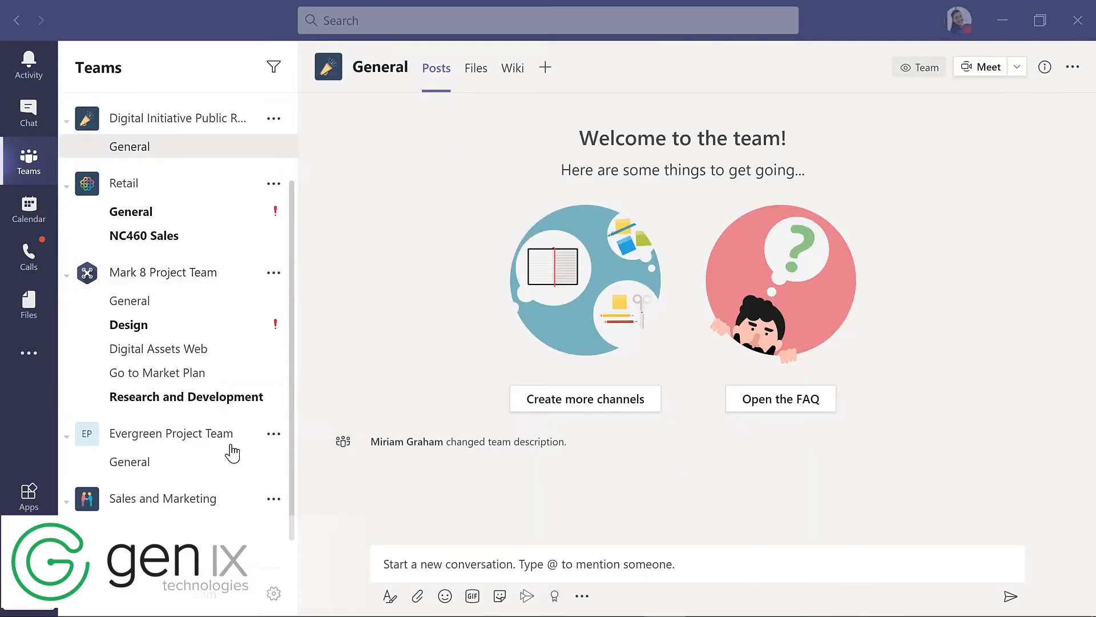
Add the director to Evergreen Project Team with the Member role
{"action": "left_click", "coordinate": [274, 435]}
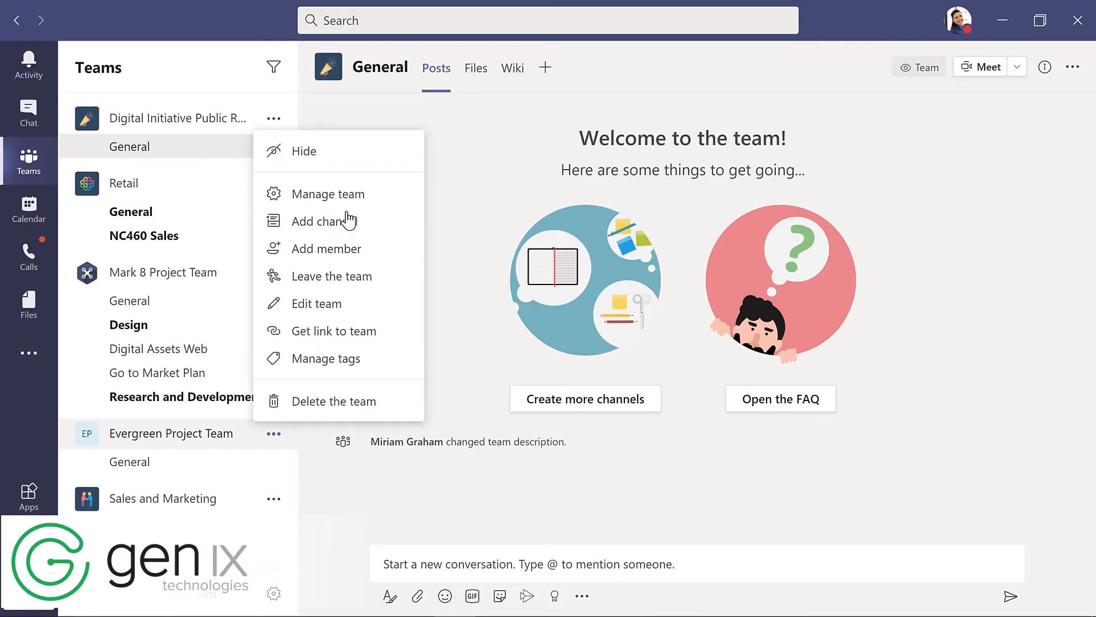
{"action": "left_click", "coordinate": [323, 252]}
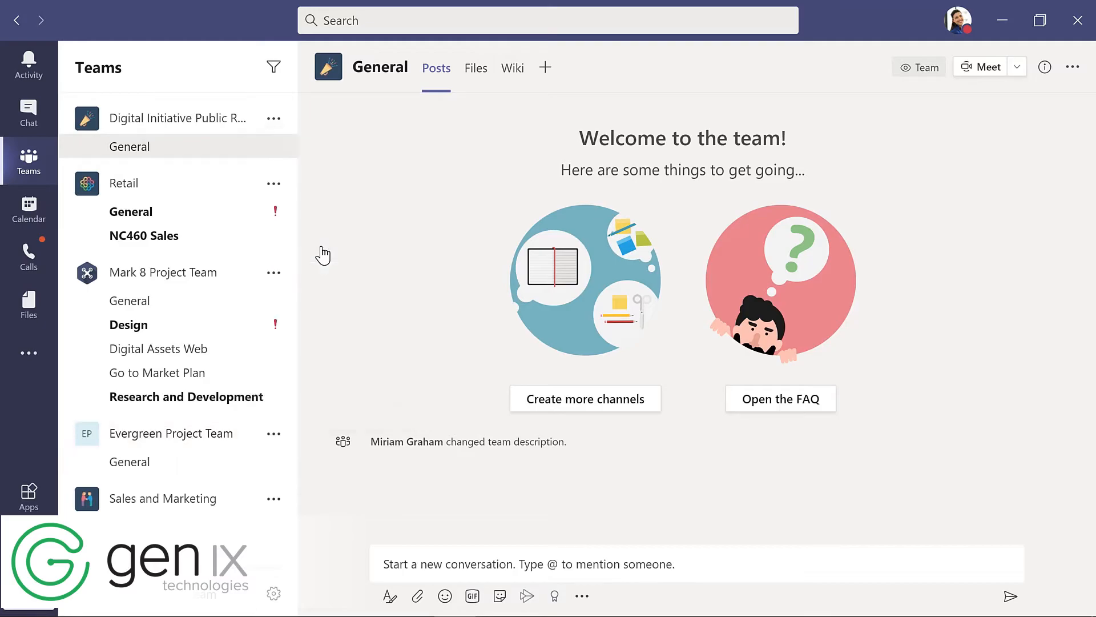
{"action": "type", "text": "nestor"}
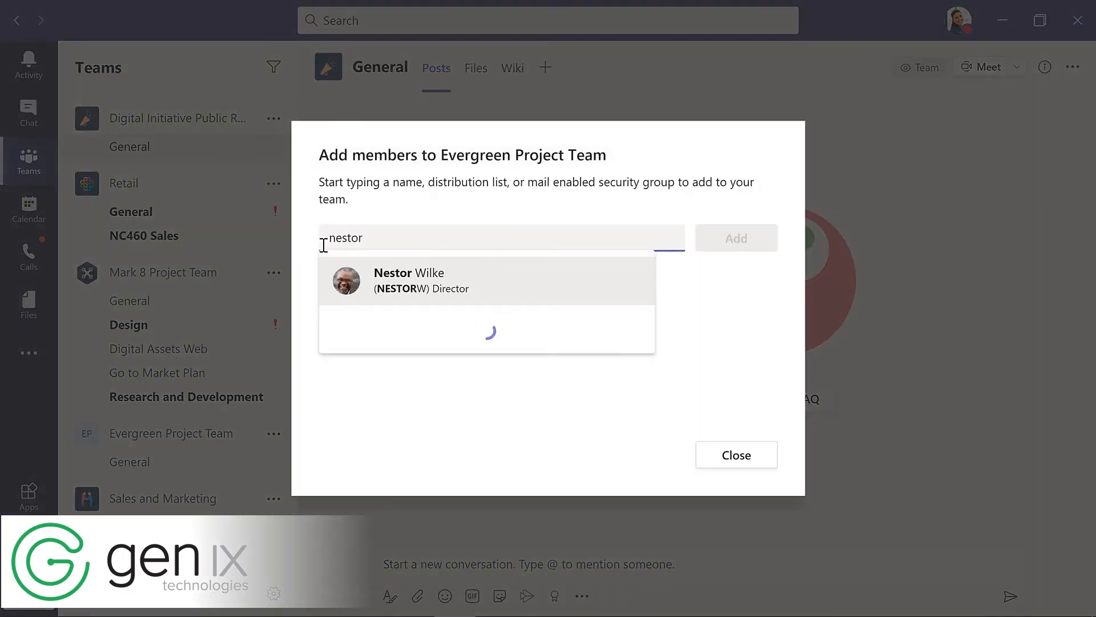
{"action": "key", "text": "Return"}
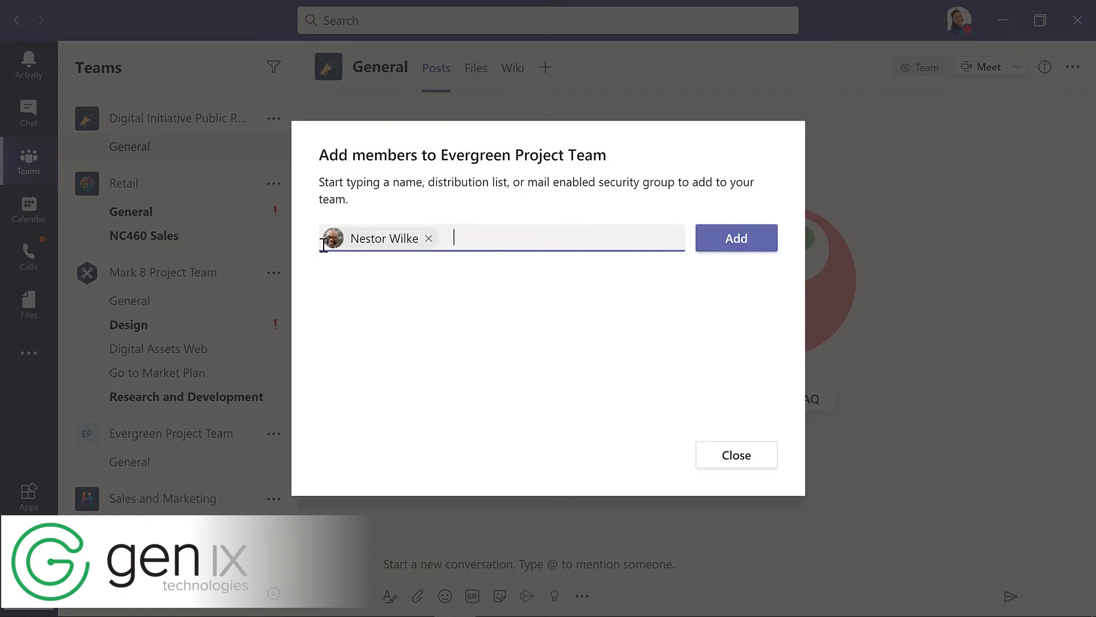
{"action": "left_click", "coordinate": [744, 246]}
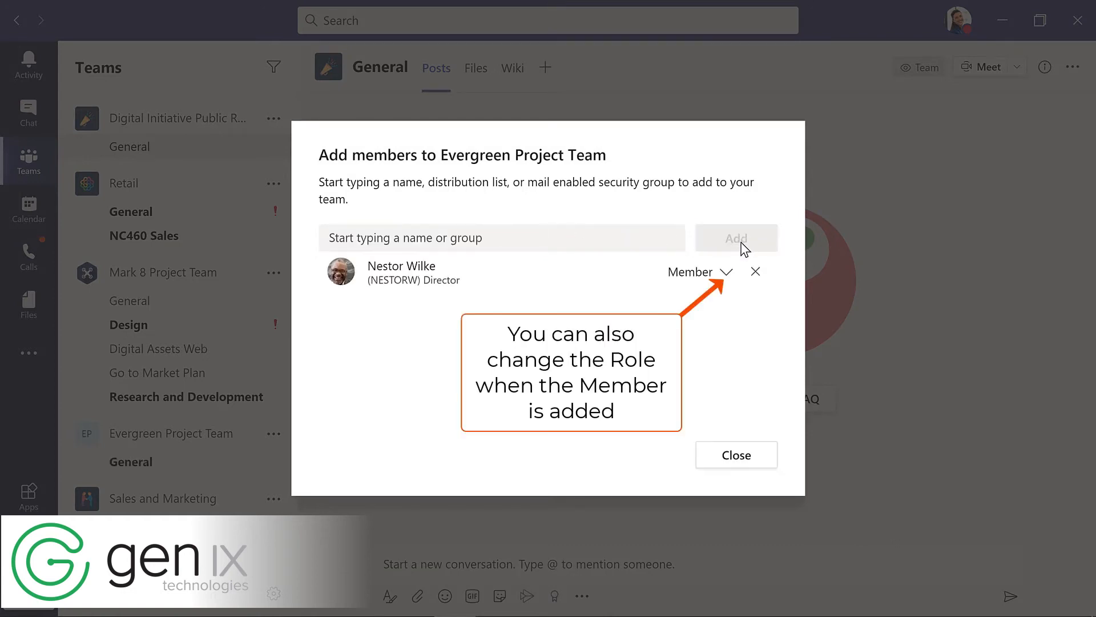
{"action": "left_click", "coordinate": [735, 451]}
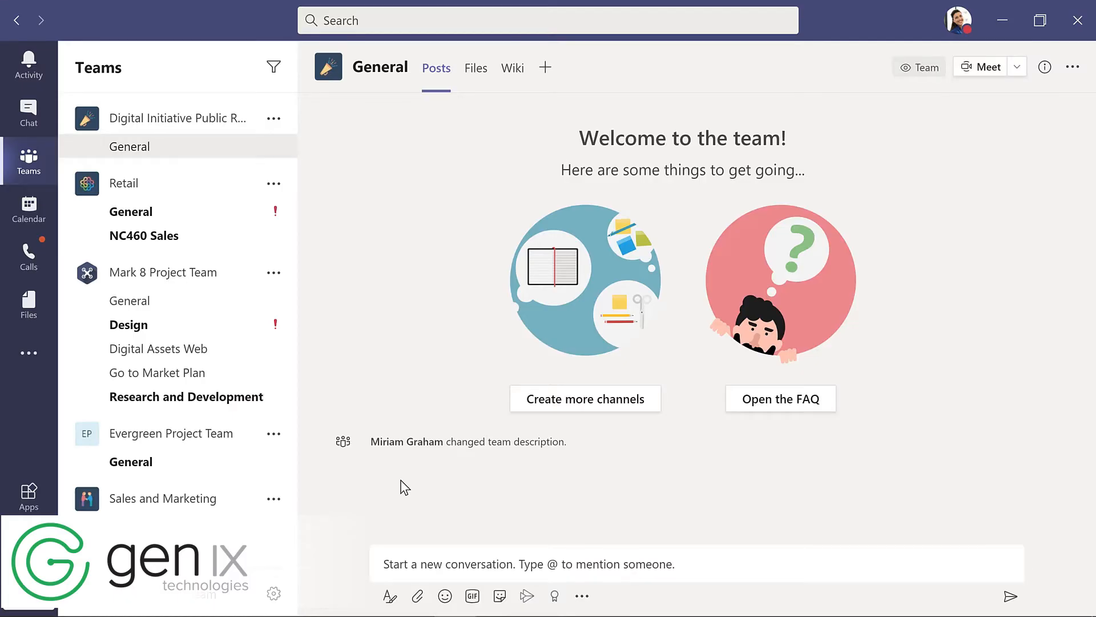
Change the director's role in Evergreen Project Team to Owner
{"action": "left_click", "coordinate": [275, 435]}
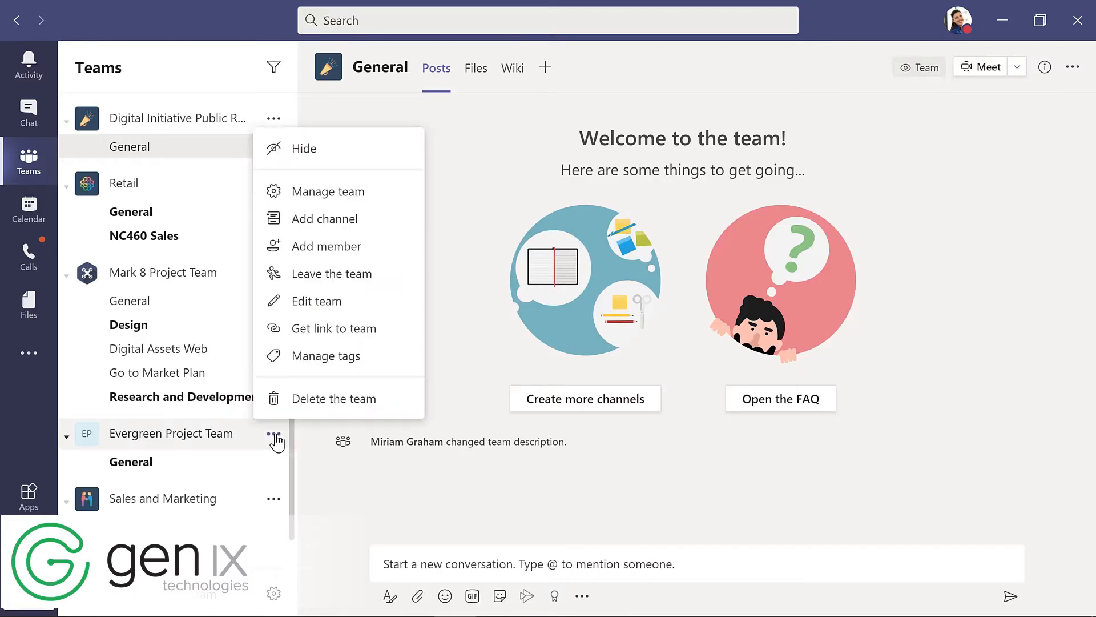
{"action": "left_click", "coordinate": [334, 192]}
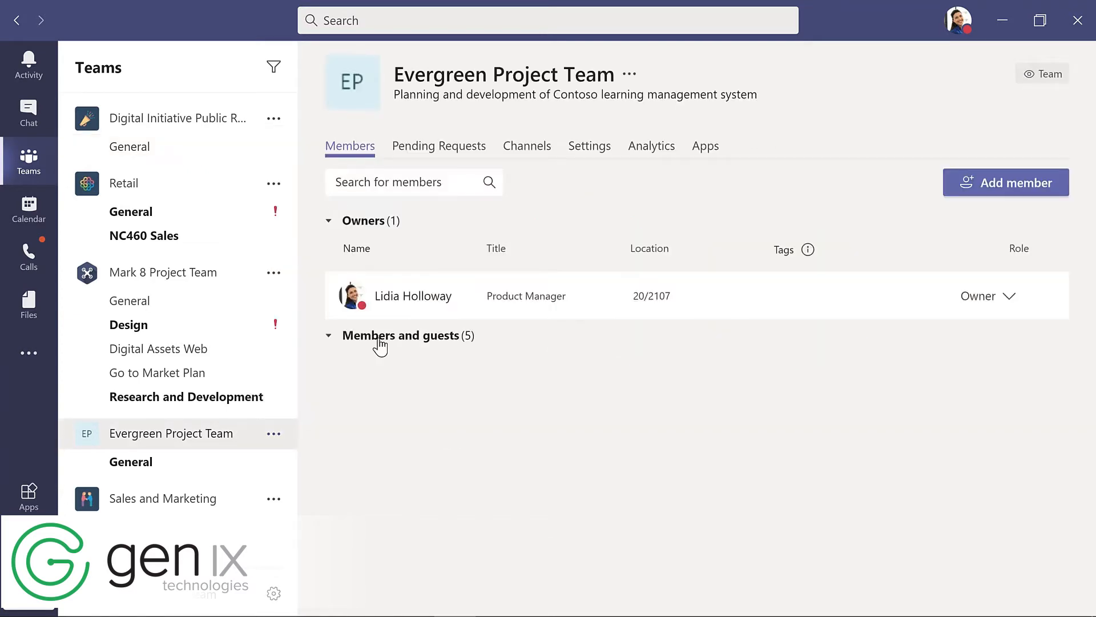
{"action": "left_click", "coordinate": [379, 342]}
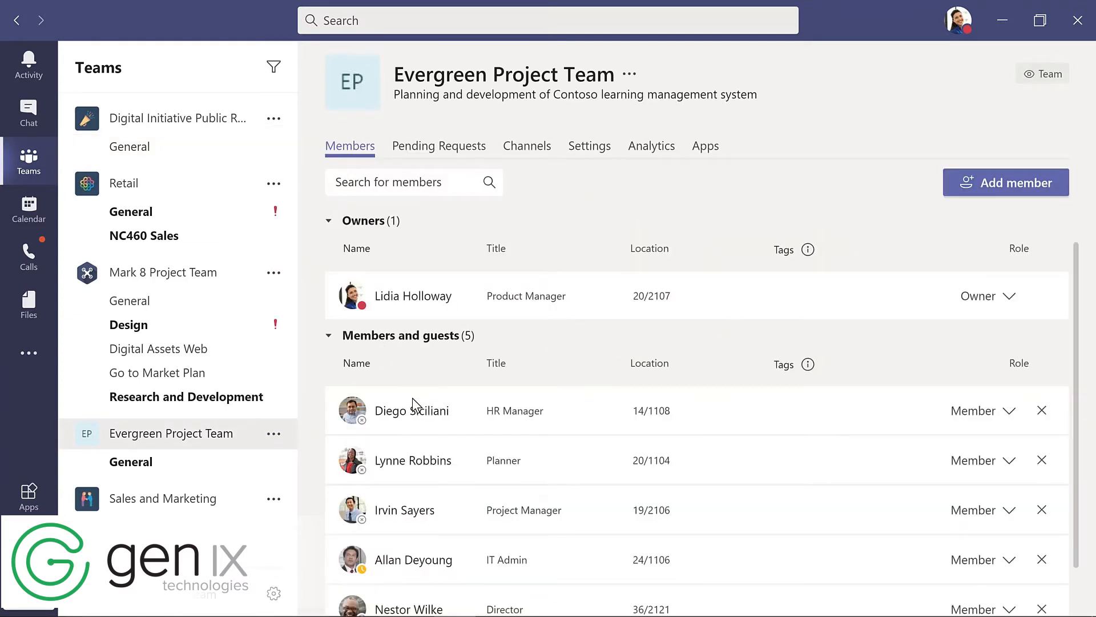
{"action": "scroll", "coordinate": [417, 411], "scroll_direction": "down", "scroll_amount": 1}
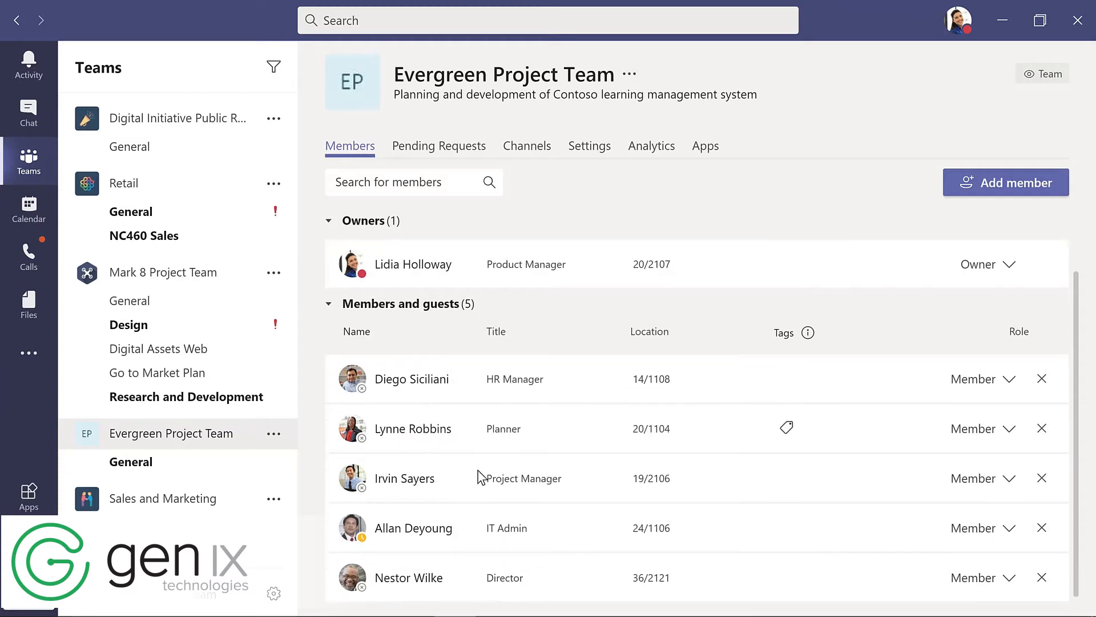
{"action": "left_click", "coordinate": [1009, 581]}
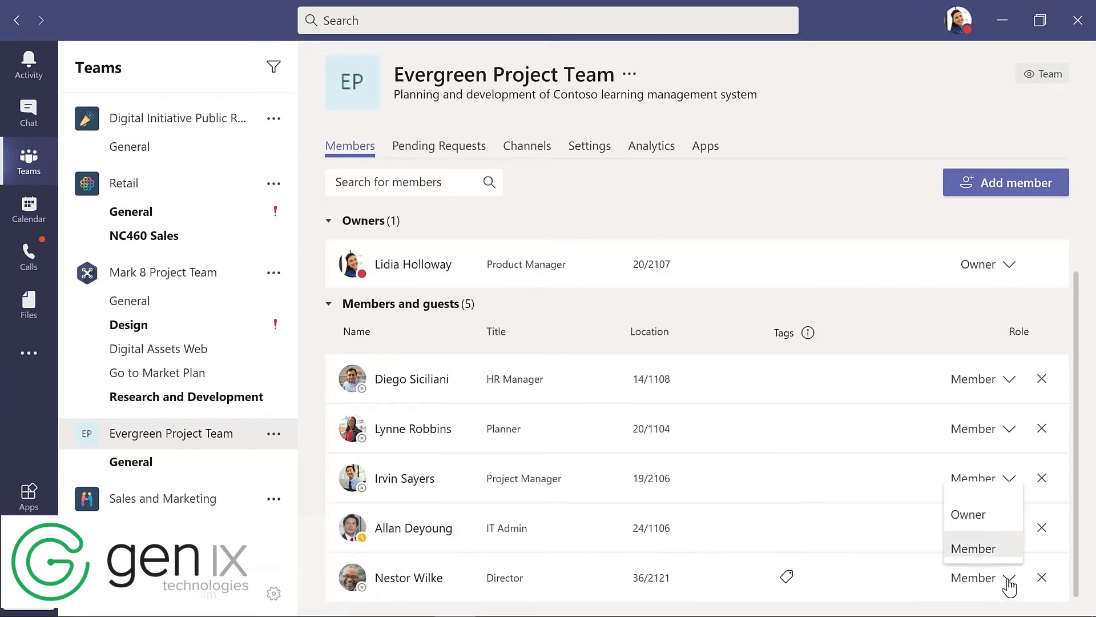
{"action": "left_click", "coordinate": [969, 515]}
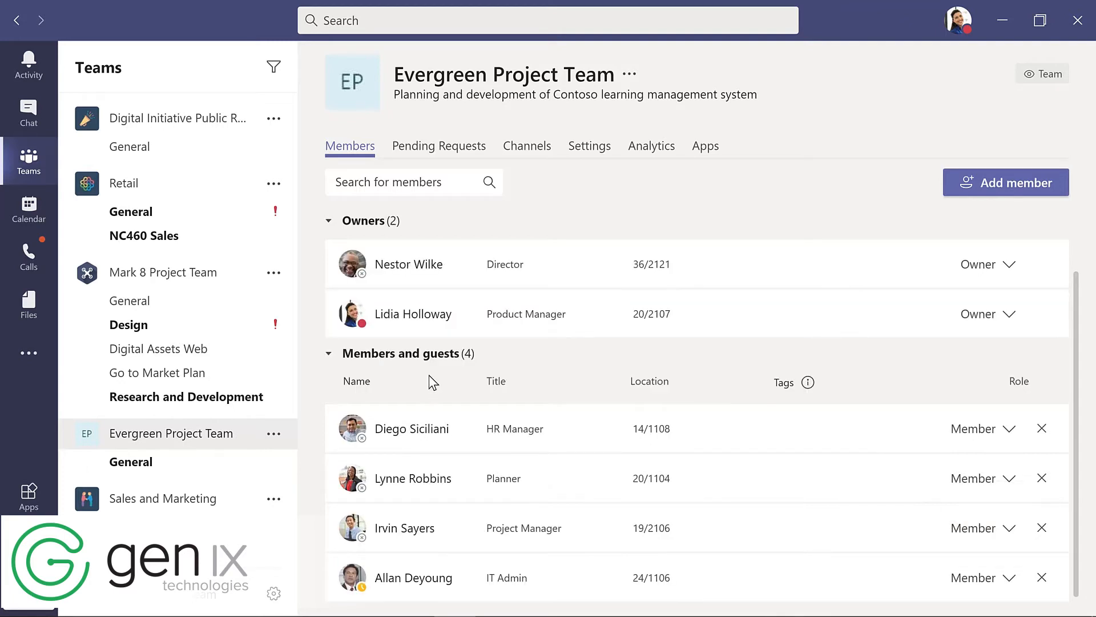
Start a formatted post in Evergreen Project Team's General channel and make it an Announcement
{"action": "left_click", "coordinate": [147, 460]}
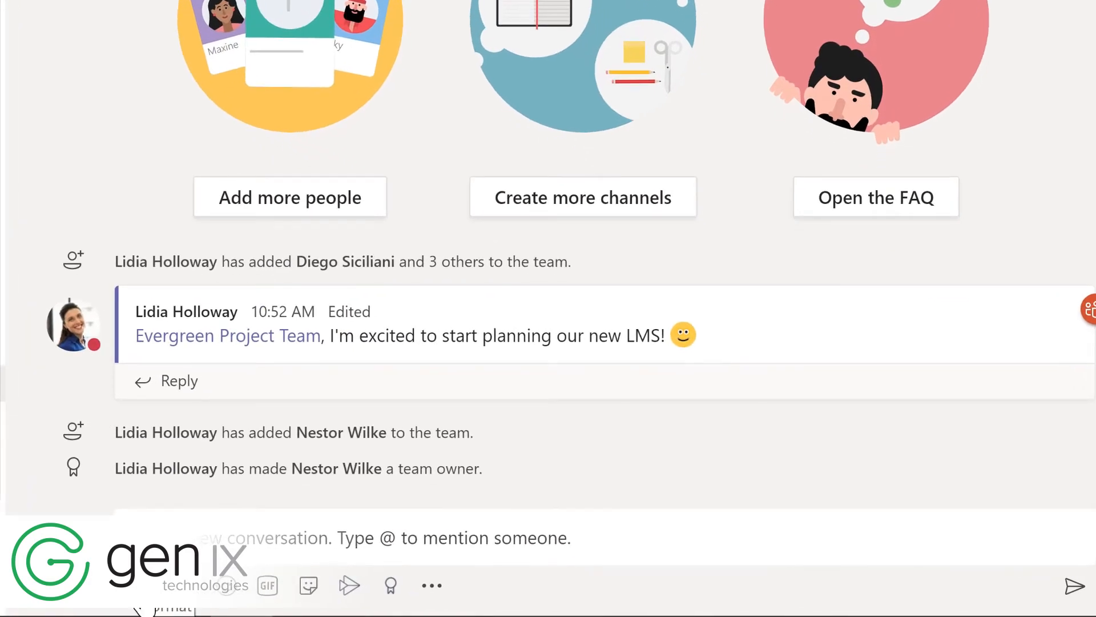
{"action": "left_click", "coordinate": [144, 610]}
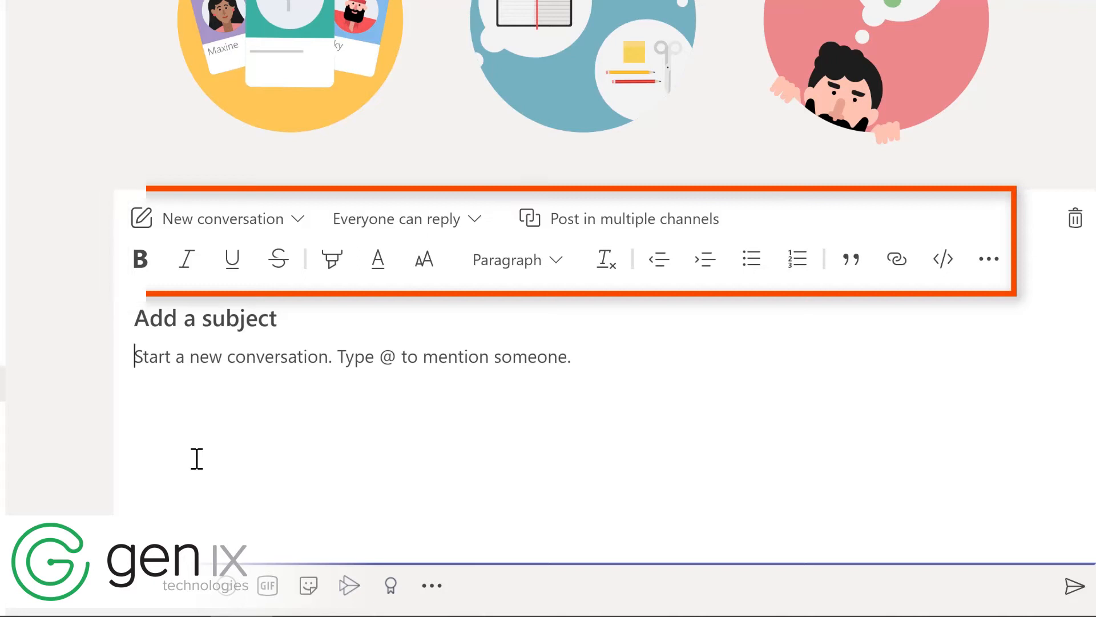
{"action": "left_click", "coordinate": [299, 223]}
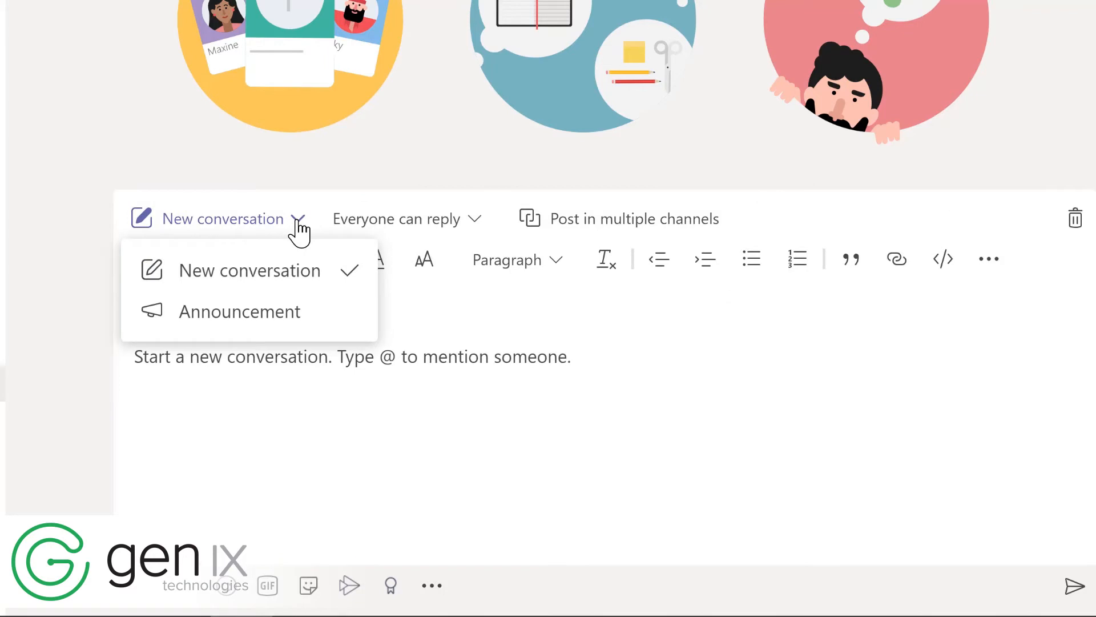
{"action": "left_click", "coordinate": [255, 315]}
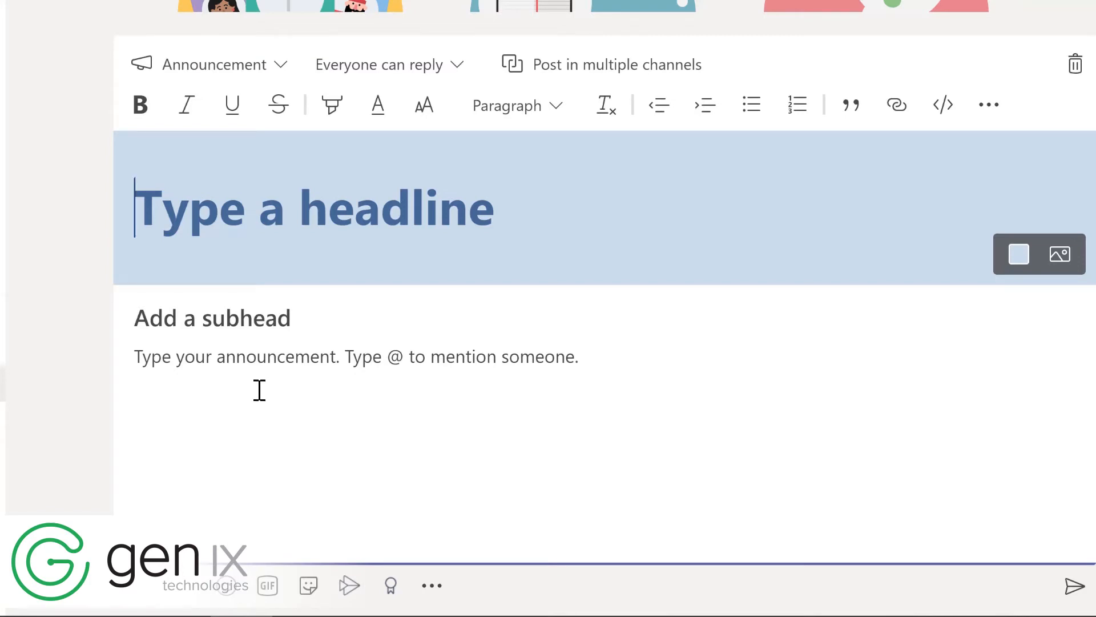
Enter a headline welcoming the director by first name and give the announcement banner a dark teal background
{"action": "type", "text": "Welcome Nestor!"}
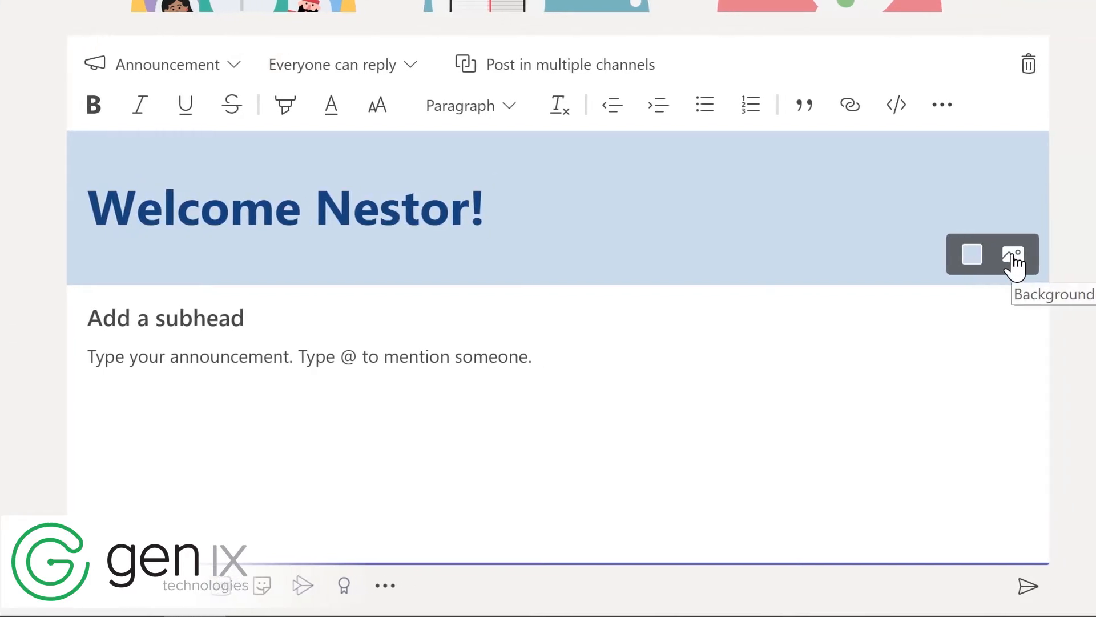
{"action": "left_click", "coordinate": [960, 258]}
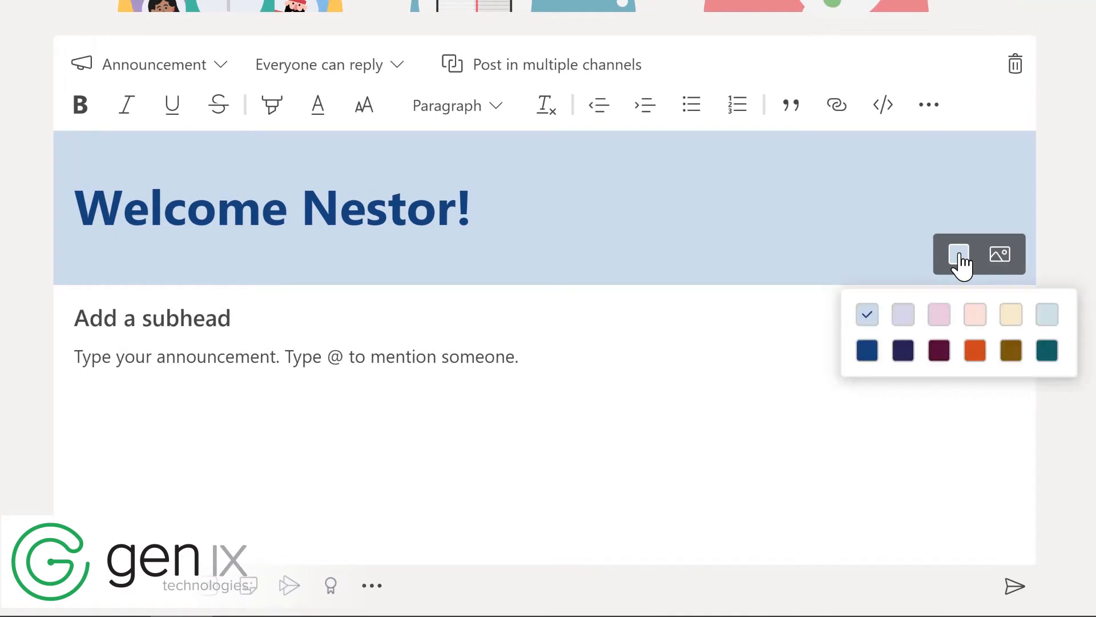
{"action": "left_click", "coordinate": [1045, 353]}
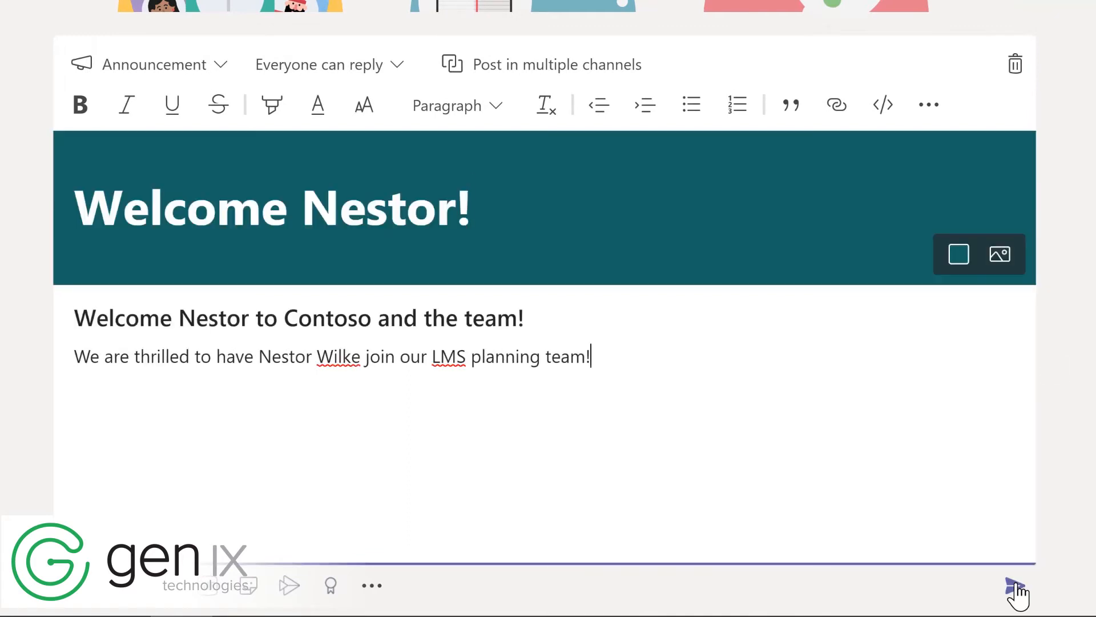
Post the finished welcome announcement to Evergreen Project Team's General channel
{"action": "left_click", "coordinate": [1015, 587]}
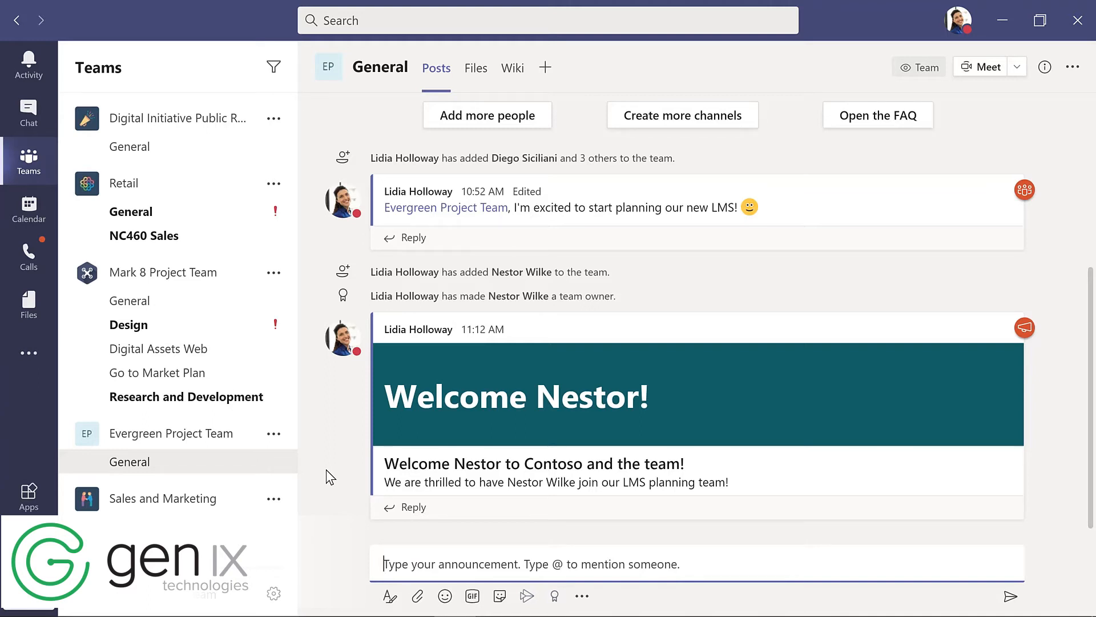
Start a new channel for Evergreen Project Team named Design with the description "Design and planning of LMS"
{"action": "left_click", "coordinate": [274, 435]}
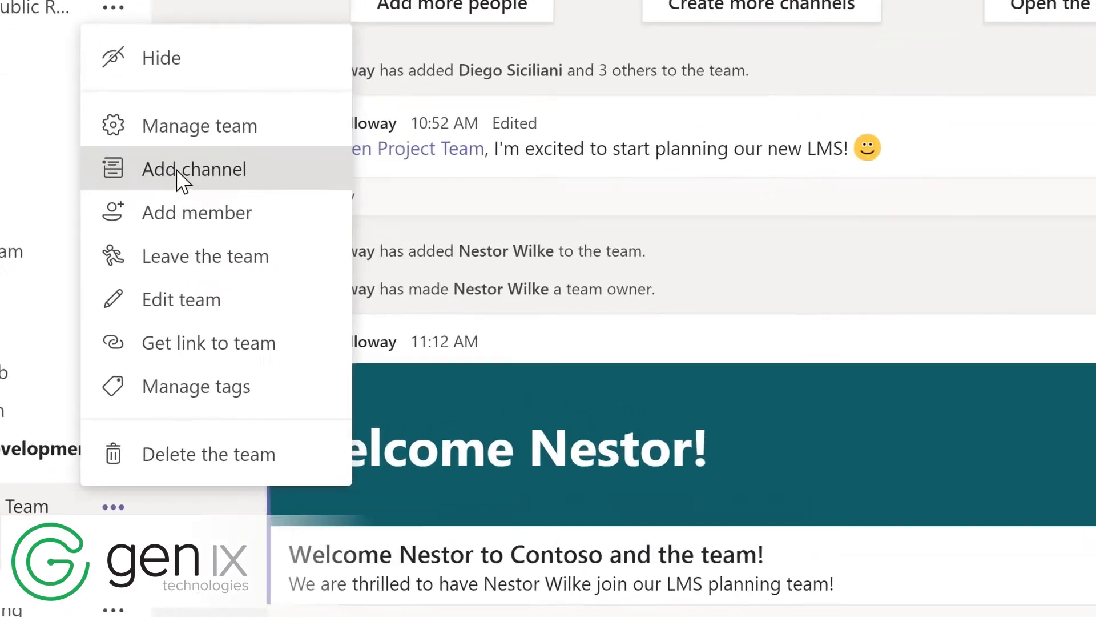
{"action": "left_click", "coordinate": [308, 226]}
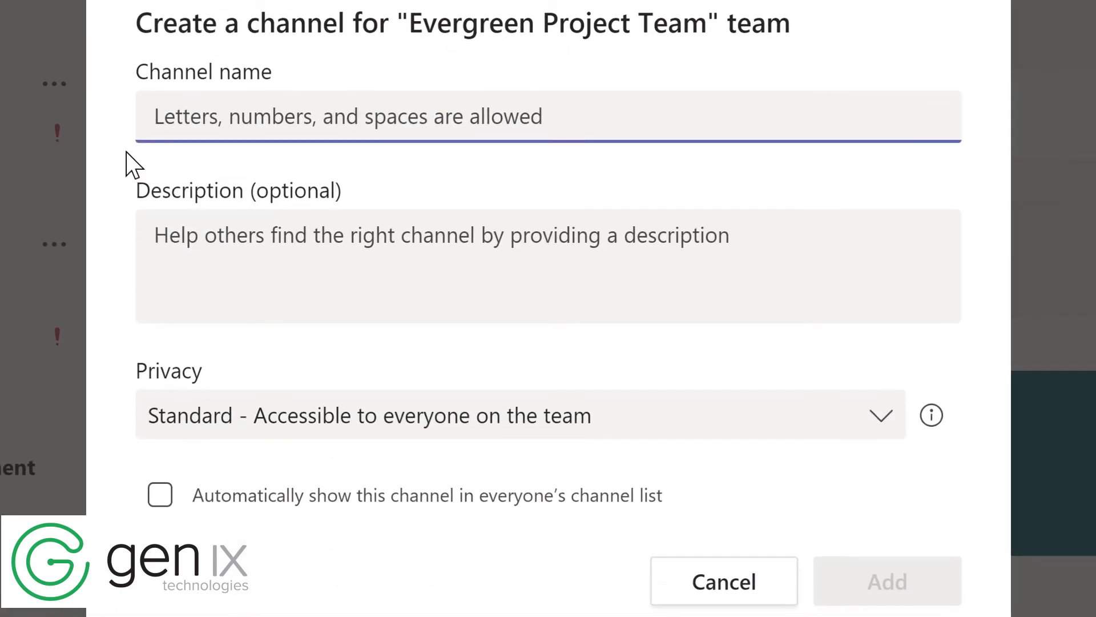
{"action": "type", "text": "D"}
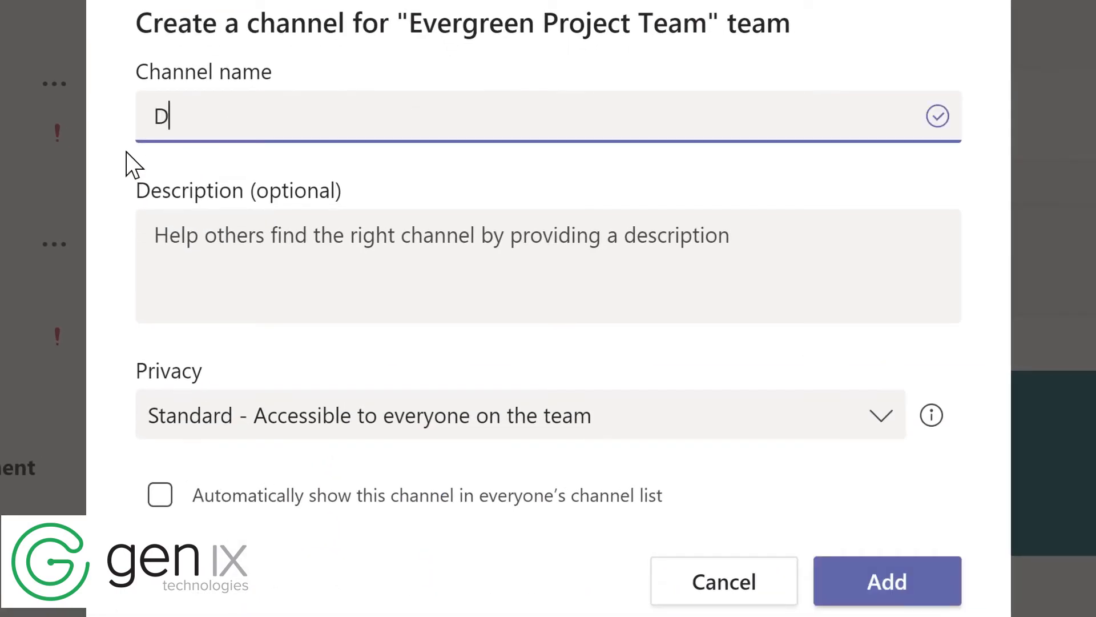
{"action": "type", "text": "esign"}
{"action": "left_click", "coordinate": [172, 234]}
{"action": "type", "text": "Design and planning of LMS"}
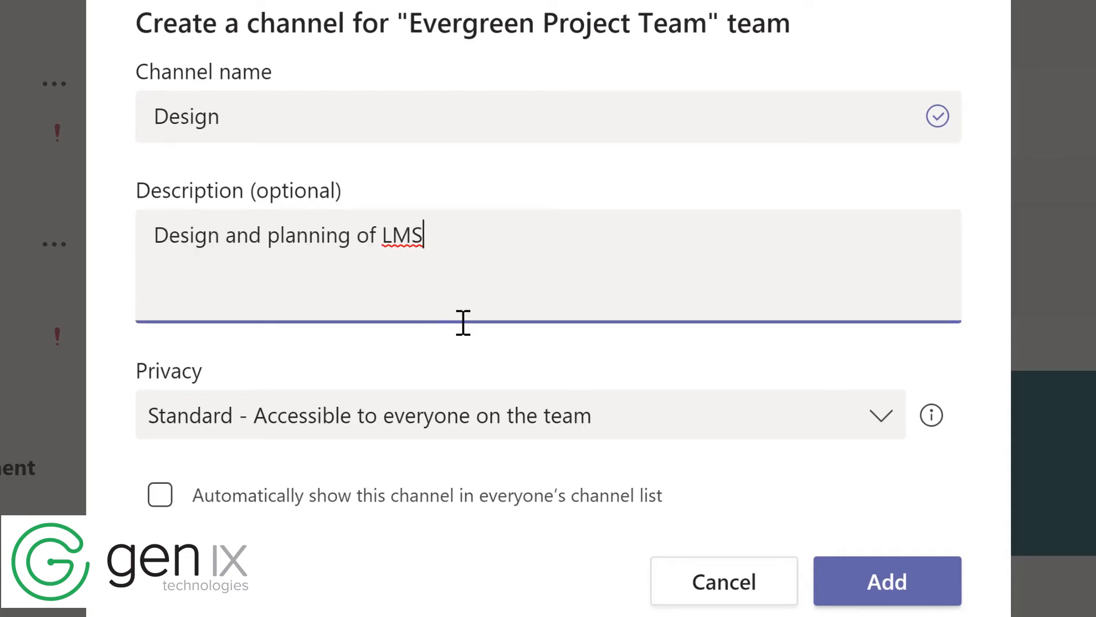
Keep the channel's privacy at Standard, have it shown automatically in everyone's channel list, and create it
{"action": "left_click", "coordinate": [884, 425]}
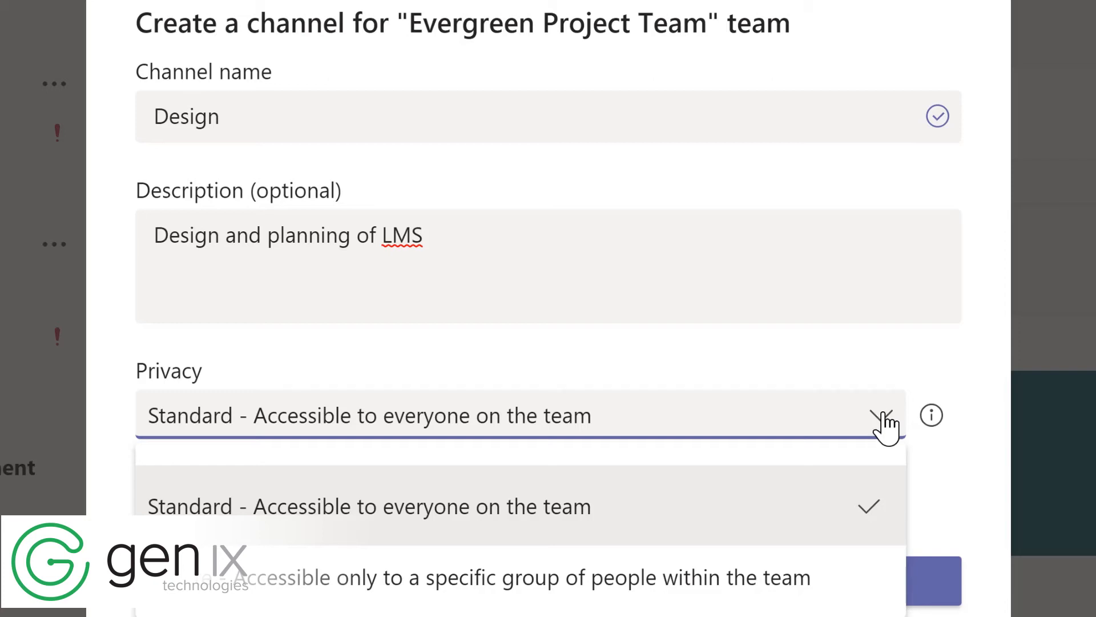
{"action": "left_click", "coordinate": [837, 358]}
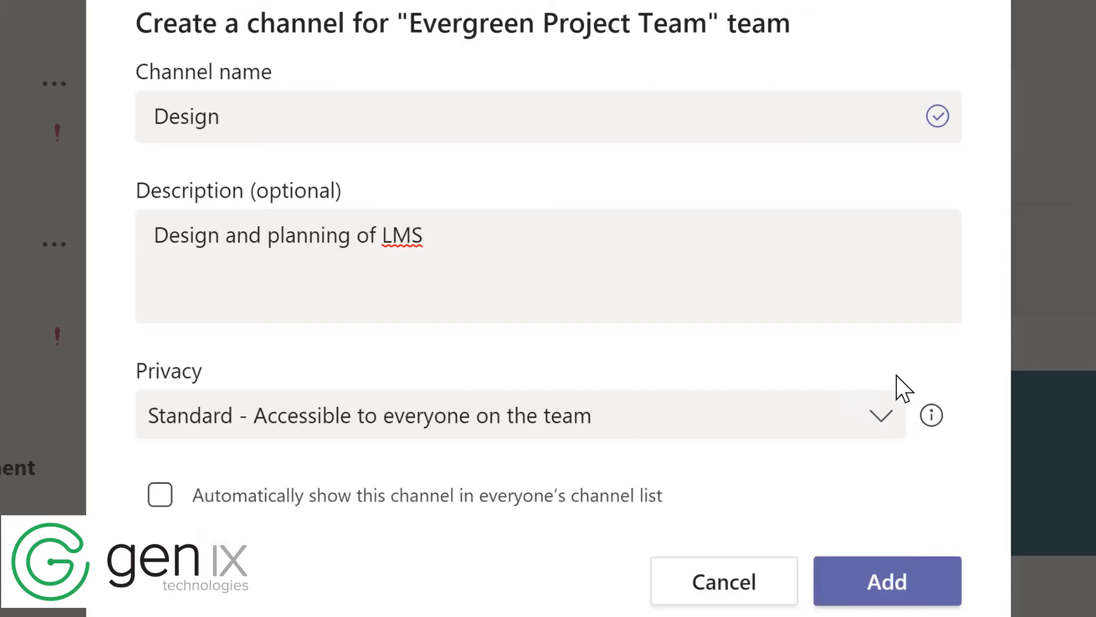
{"action": "left_click", "coordinate": [160, 495]}
{"action": "left_click", "coordinate": [902, 587]}
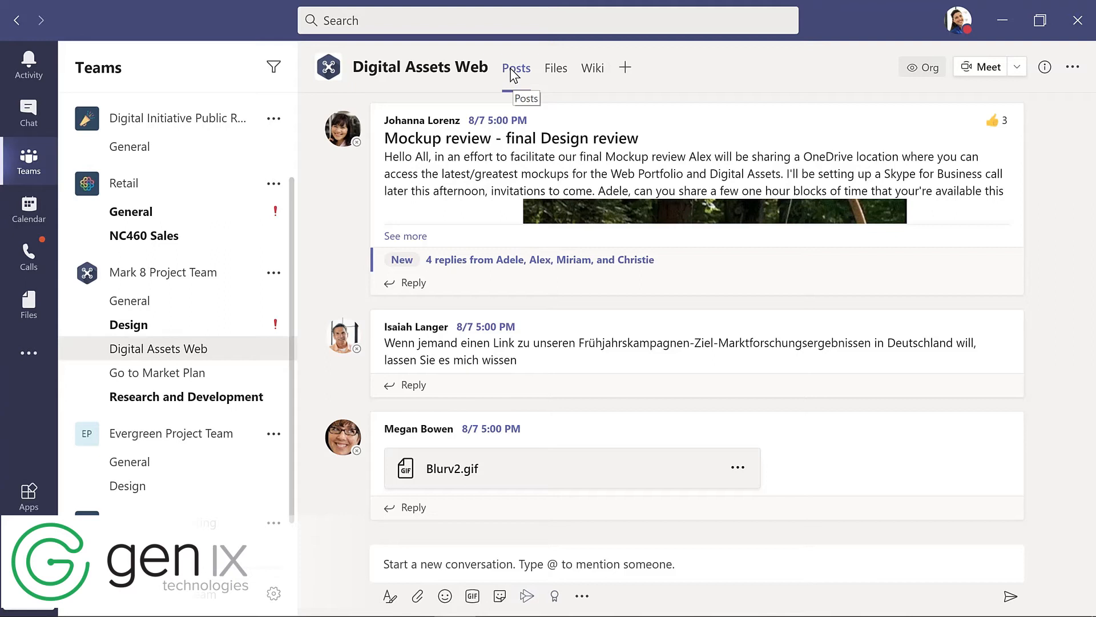
Examine the Digital Assets Web channel's files, the ways to open Product Launch.pptx, and the channel's wiki
{"action": "left_click", "coordinate": [557, 70]}
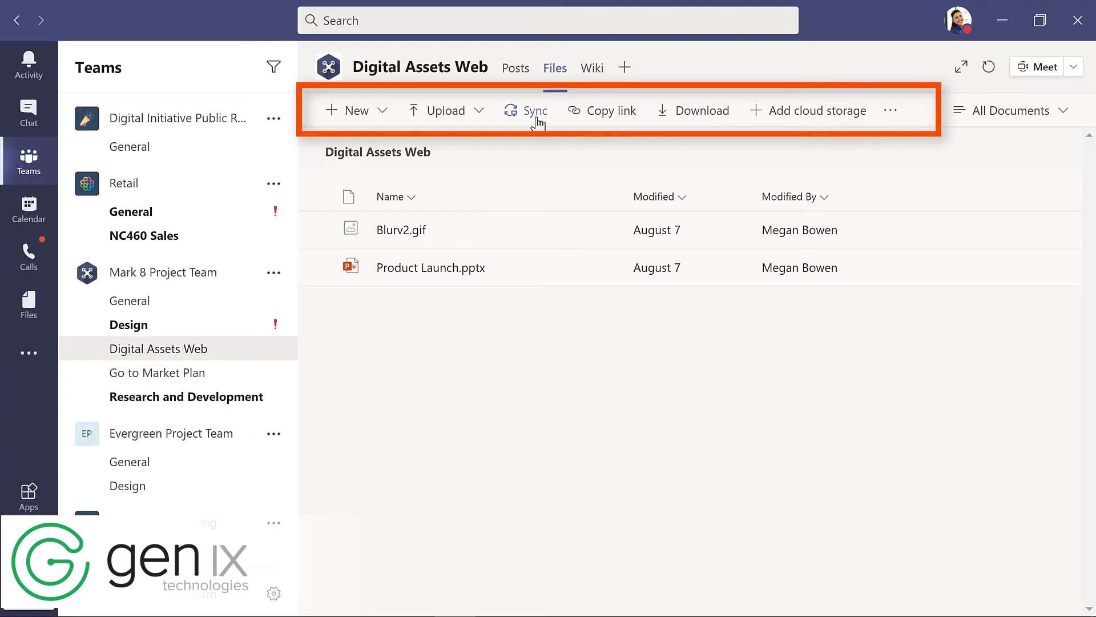
{"action": "left_click", "coordinate": [601, 271]}
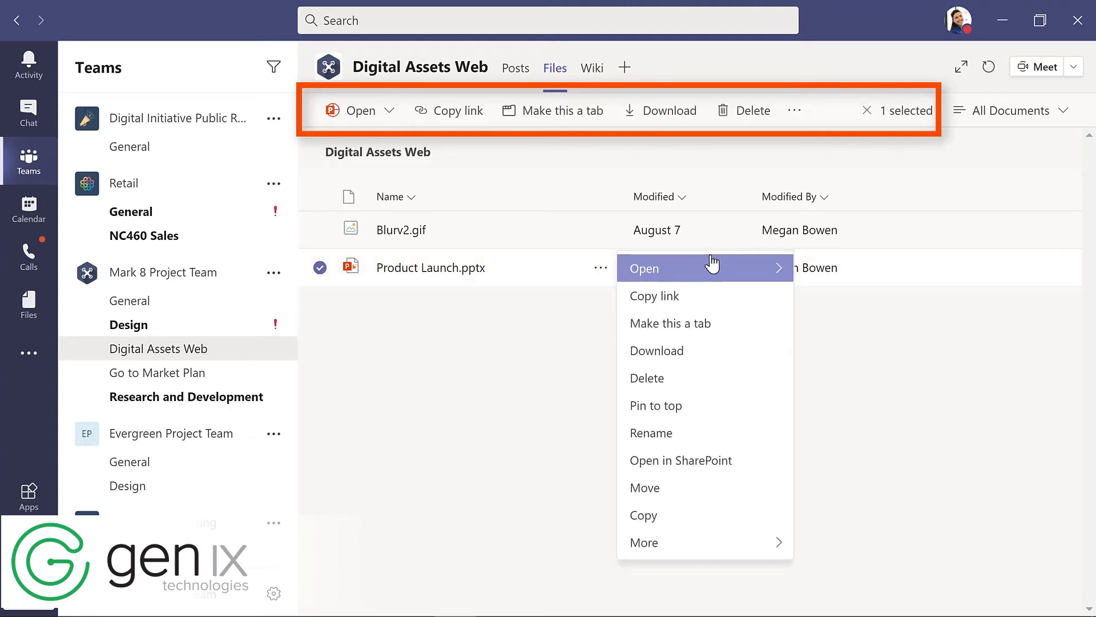
{"action": "mouse_move", "coordinate": [777, 274]}
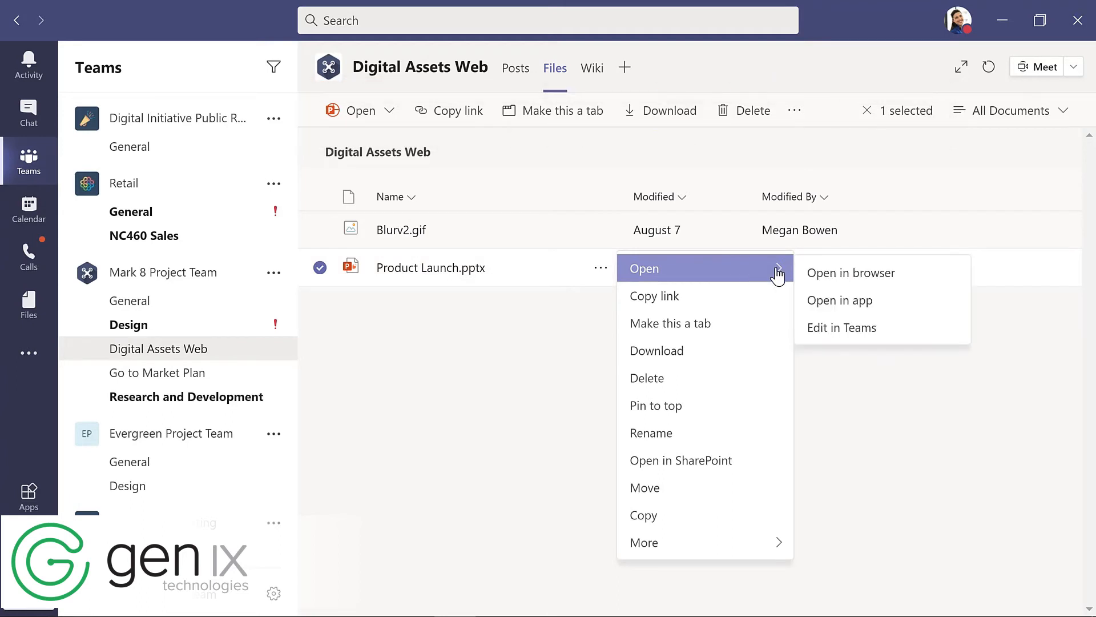
{"action": "left_click", "coordinate": [586, 146]}
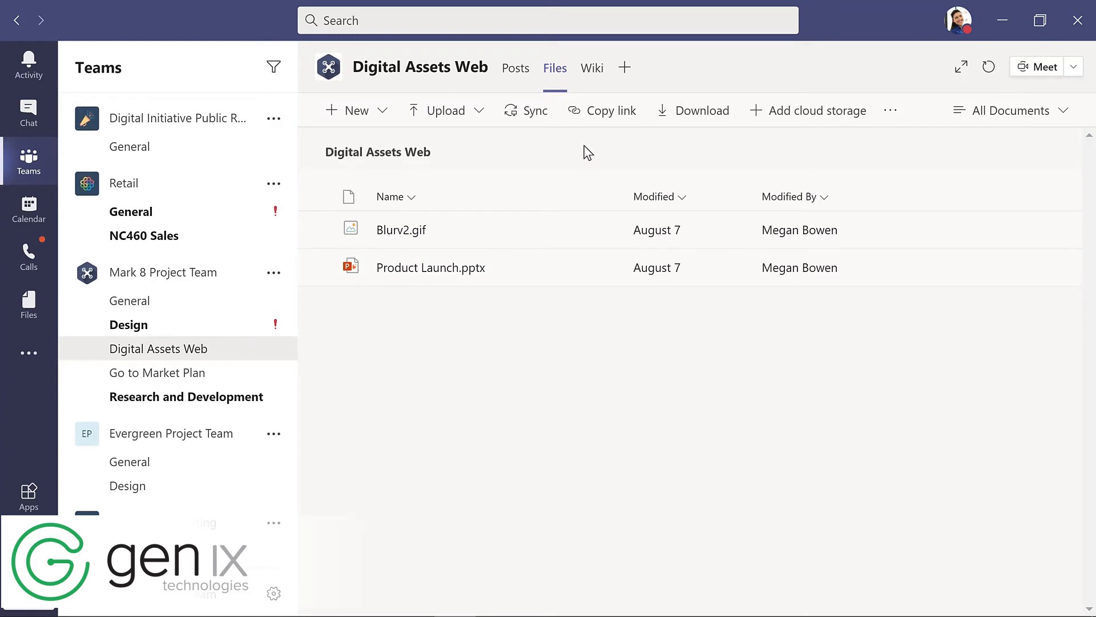
{"action": "left_click", "coordinate": [591, 73]}
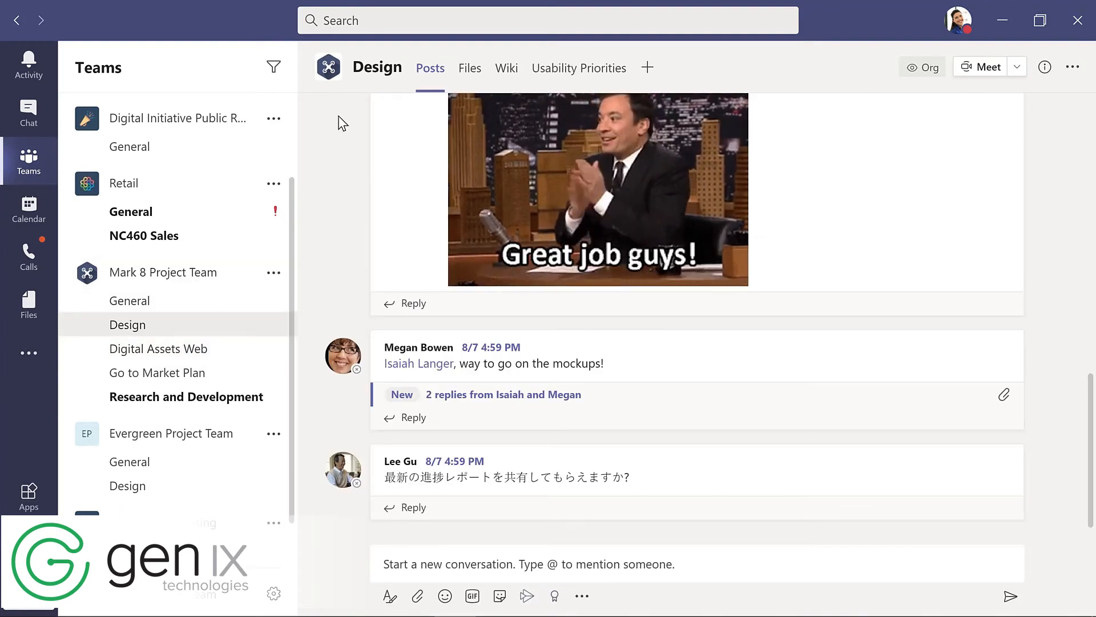
View the Usability Priorities document in Mark 8 Project Team's Design channel and open the choices for adding another tab
{"action": "left_click", "coordinate": [578, 69]}
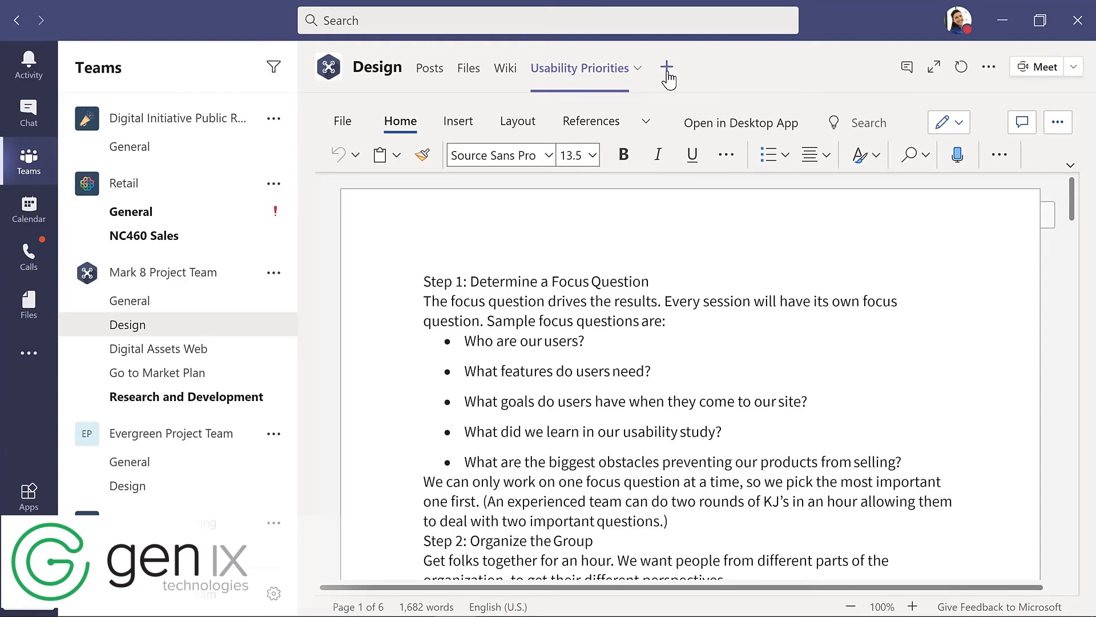
{"action": "left_click", "coordinate": [668, 78]}
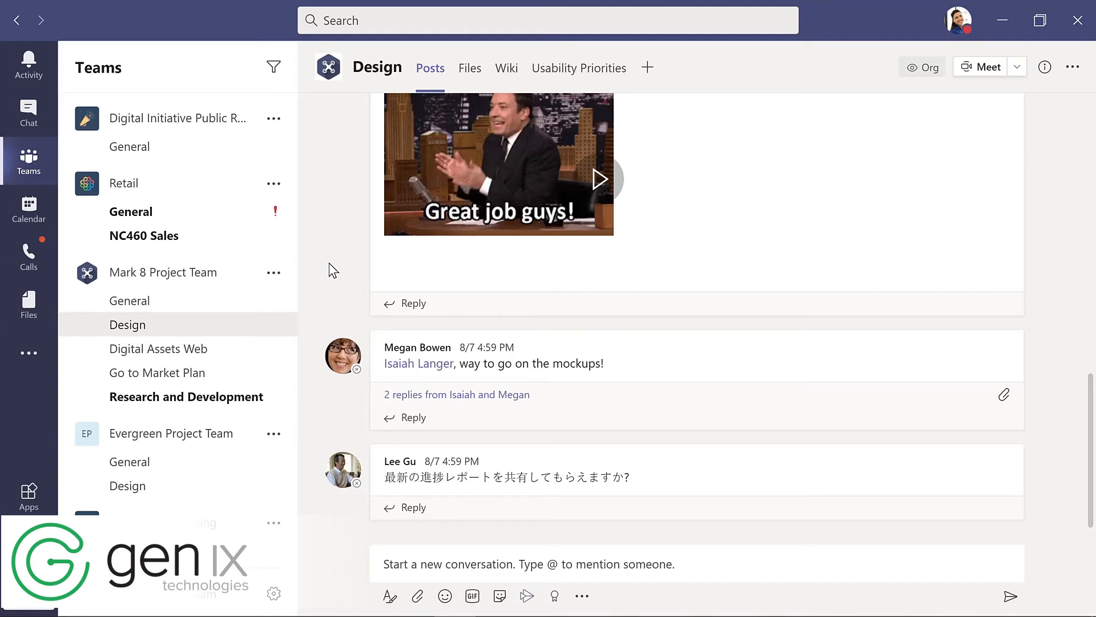
Reply "Great job with a tight deadline!" to the post about the mockups in Mark 8 Project Team's Design channel
{"action": "left_click", "coordinate": [412, 420]}
{"action": "type", "text": "Great job with"}
{"action": "type", "text": "a "}
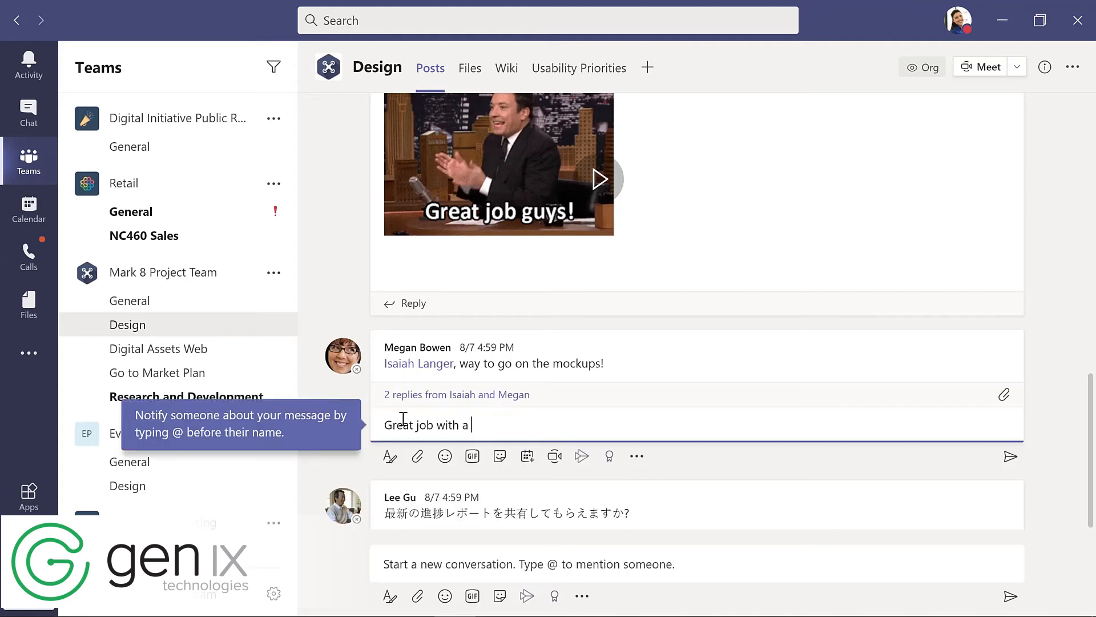
{"action": "type", "text": "tight deadline!"}
{"action": "key", "text": "Return"}
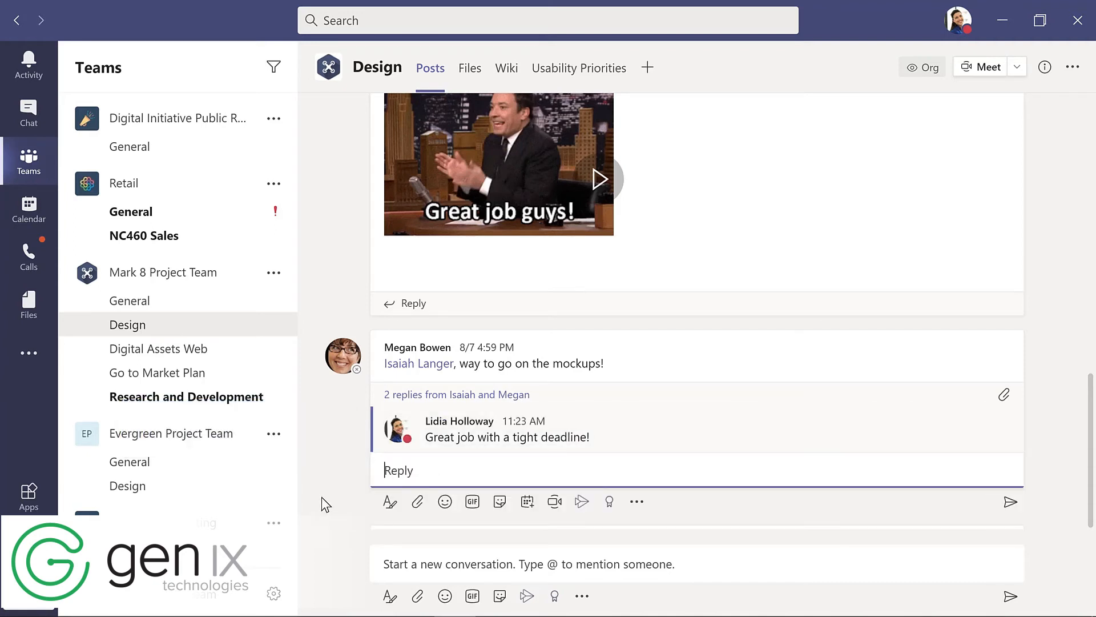
Start a new conversation in the Design channel and attach Contoso Marketing Principles-2021.pptx from the computer
{"action": "left_click", "coordinate": [395, 566]}
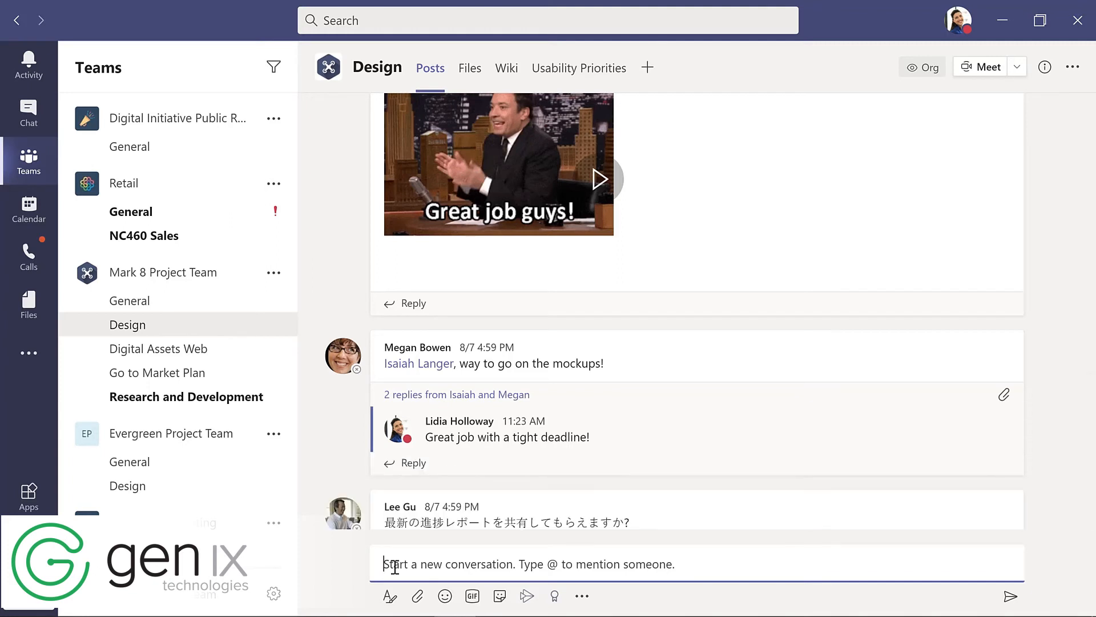
{"action": "left_click", "coordinate": [417, 597]}
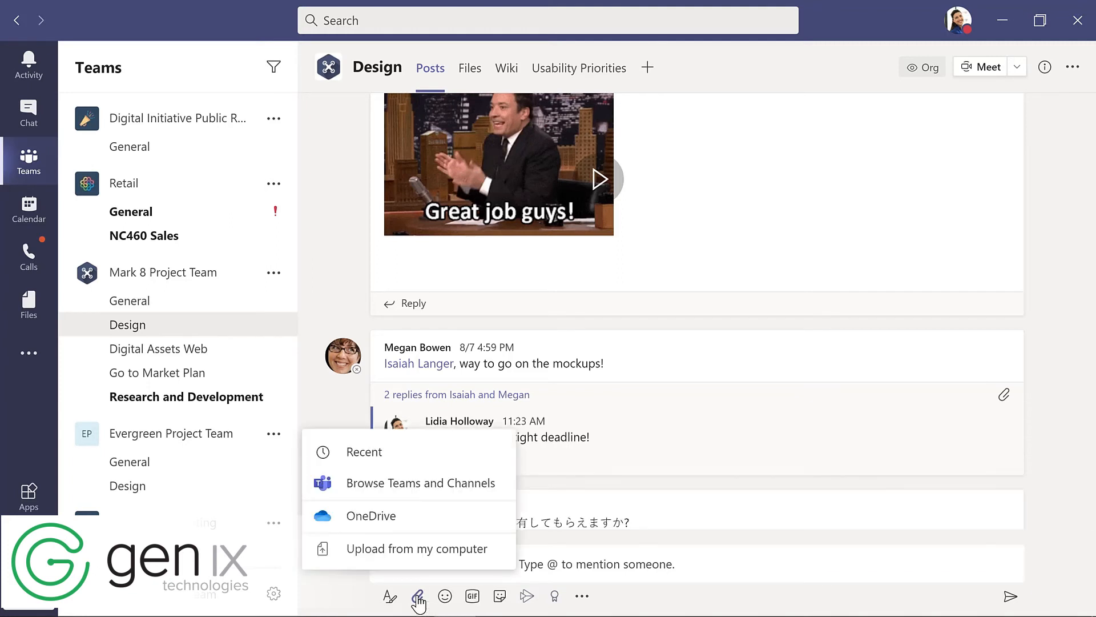
{"action": "left_click", "coordinate": [416, 550]}
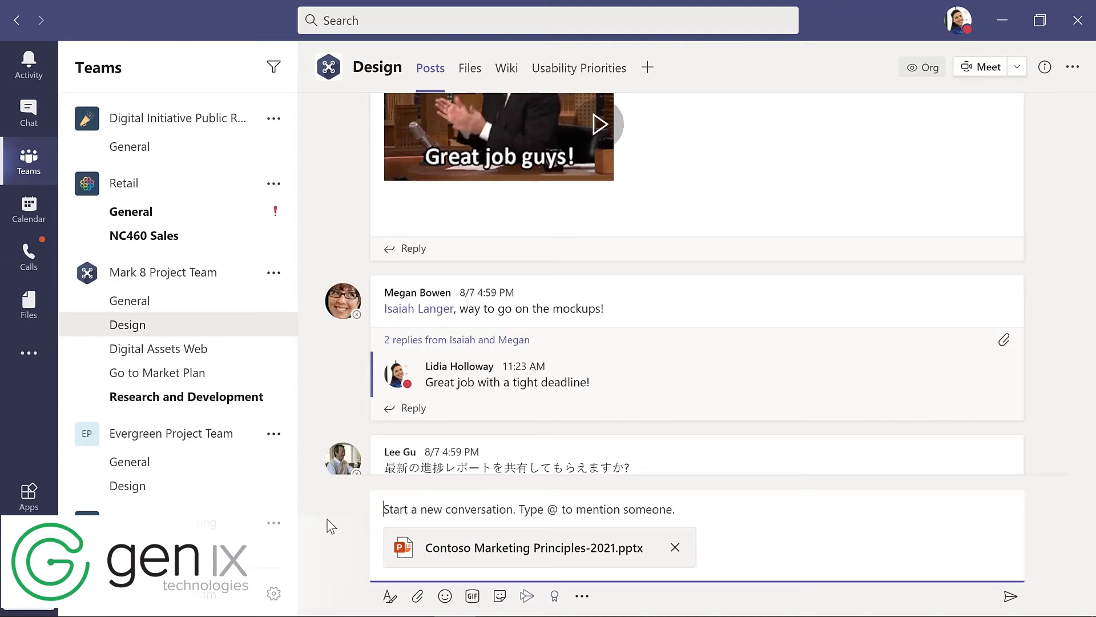
Mention the Design channel, add ", please review this presentation for our upcoming meeting." and send the post with its attachment
{"action": "type", "text": "@"}
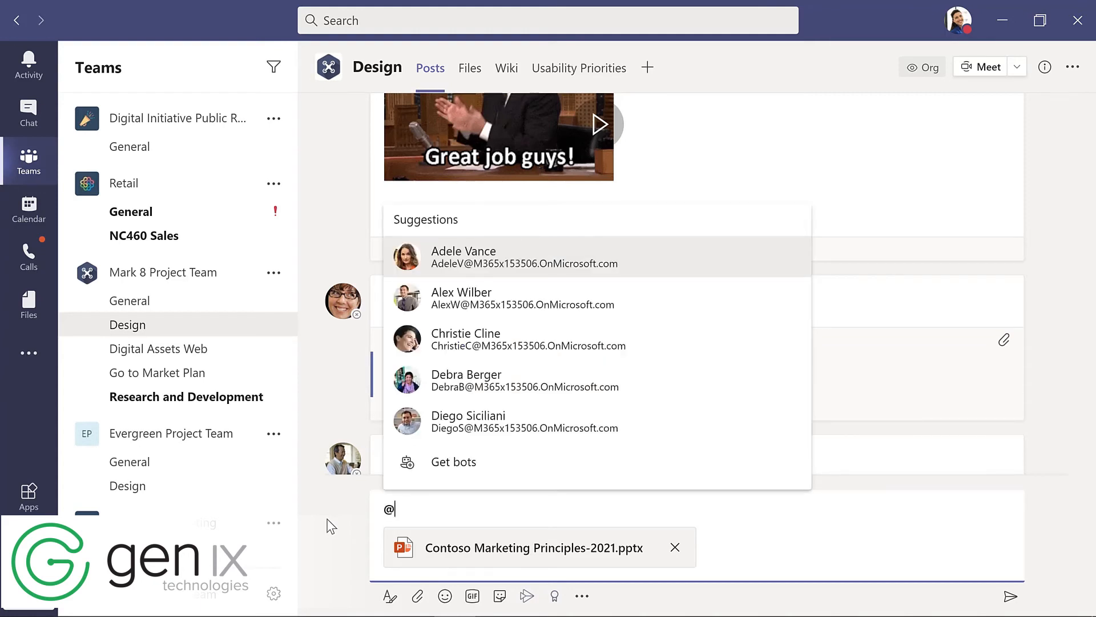
{"action": "type", "text": "chann"}
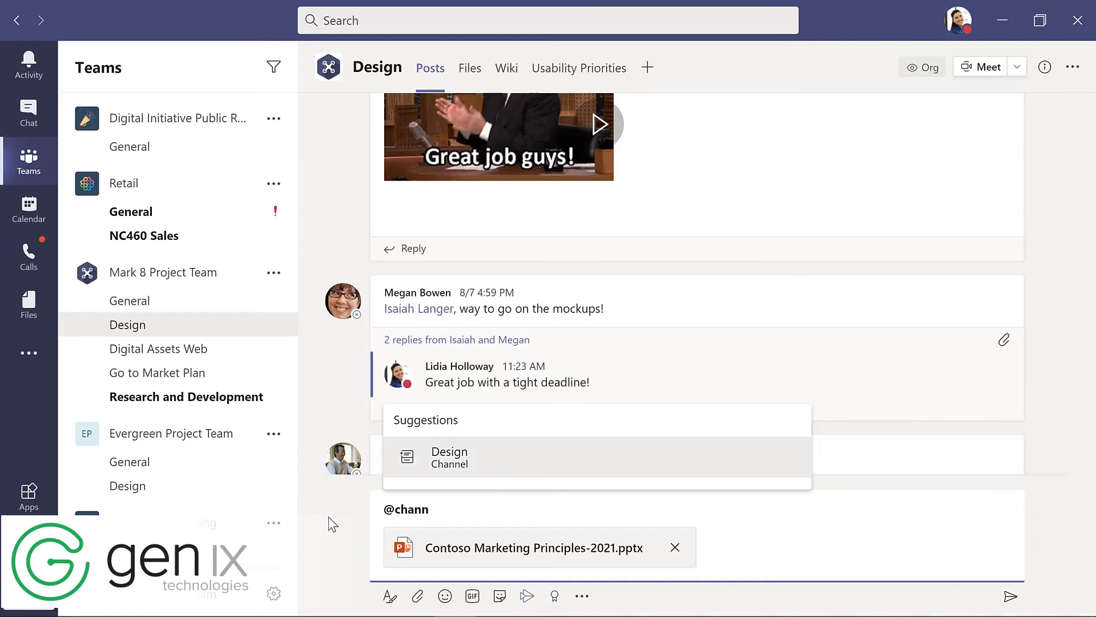
{"action": "left_click", "coordinate": [457, 463]}
{"action": "type", "text": ", please review this presentation for our upcoming meeting."}
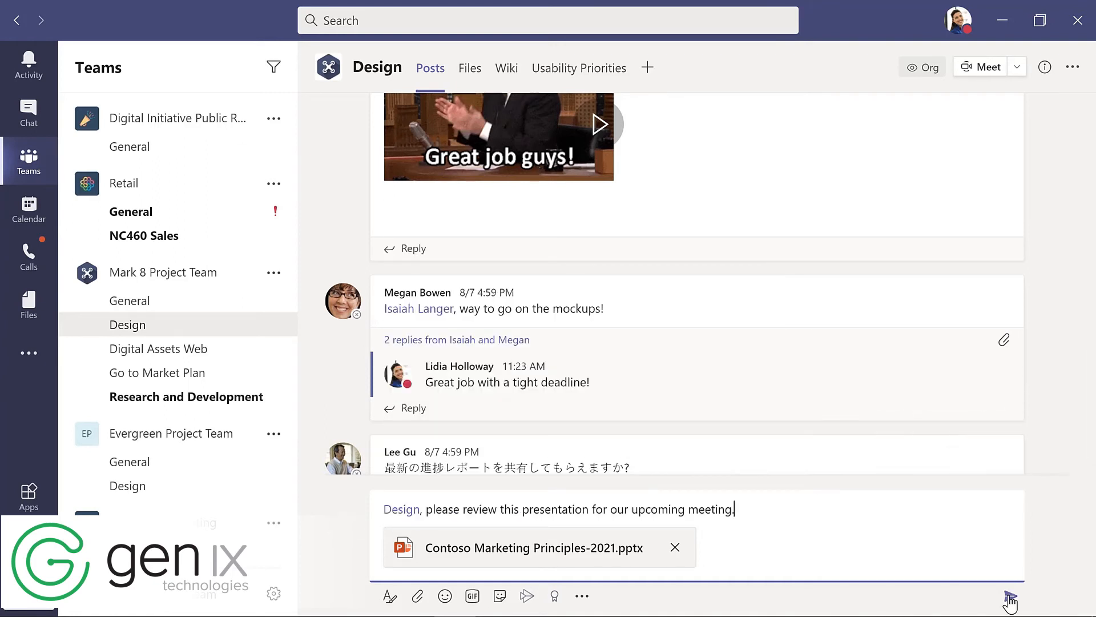
{"action": "left_click", "coordinate": [1010, 597]}
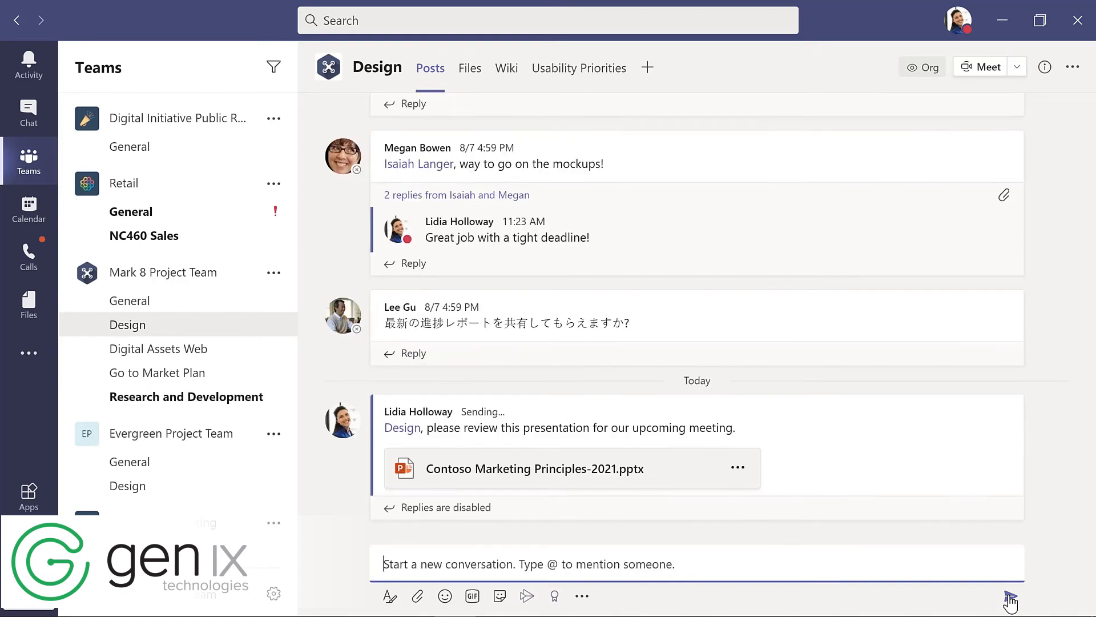
Add a heart reaction to the post about the mockups and look over its additional message options
{"action": "mouse_move", "coordinate": [825, 158]}
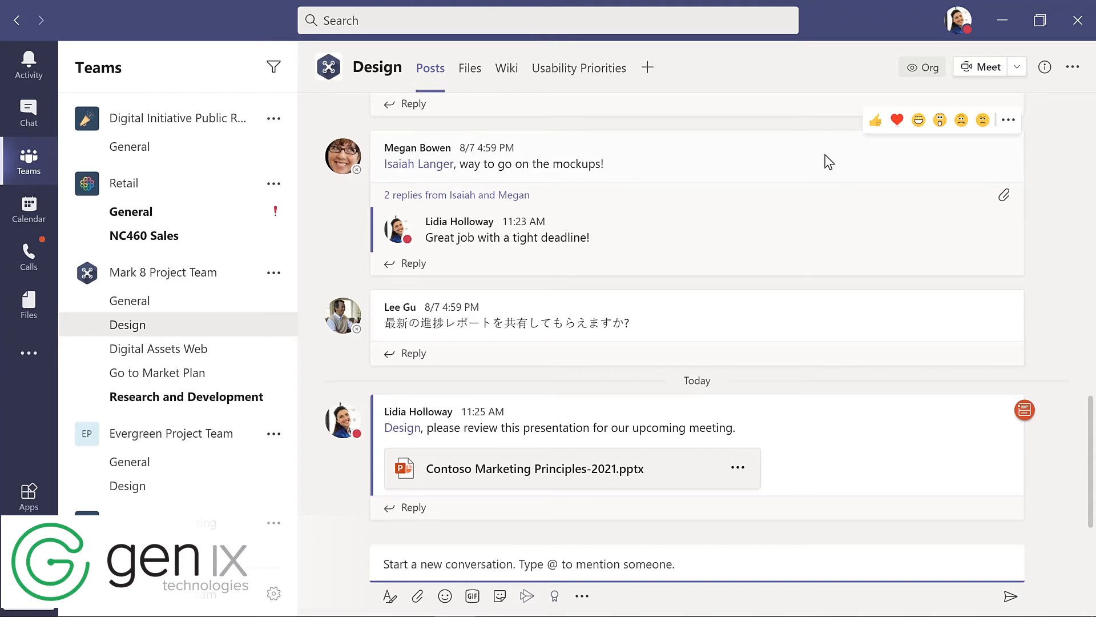
{"action": "left_click", "coordinate": [898, 121]}
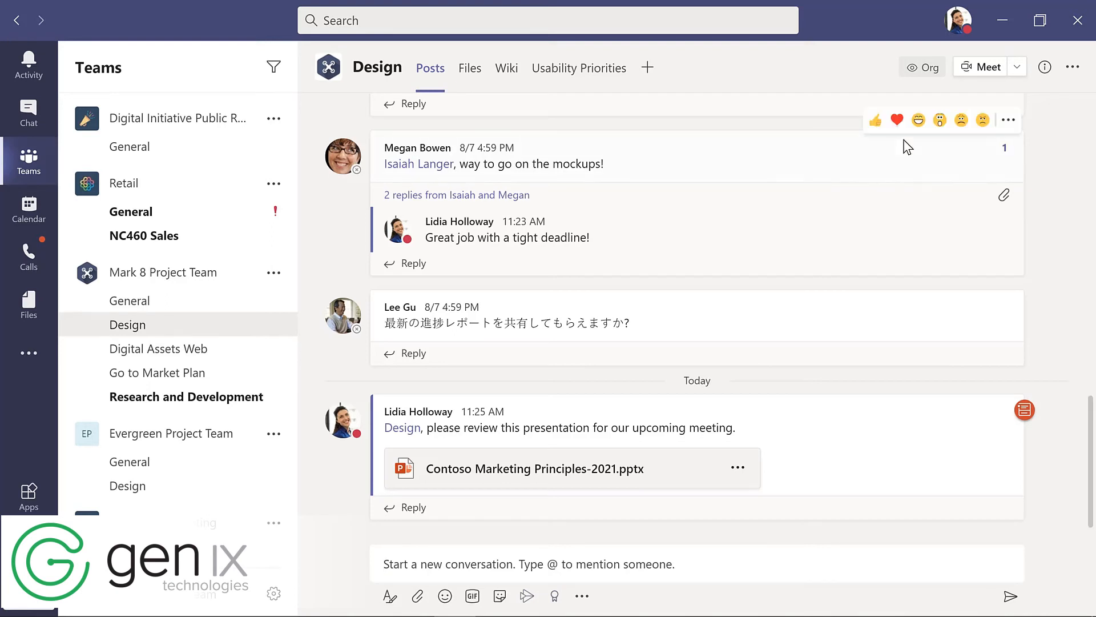
{"action": "left_click", "coordinate": [1009, 123]}
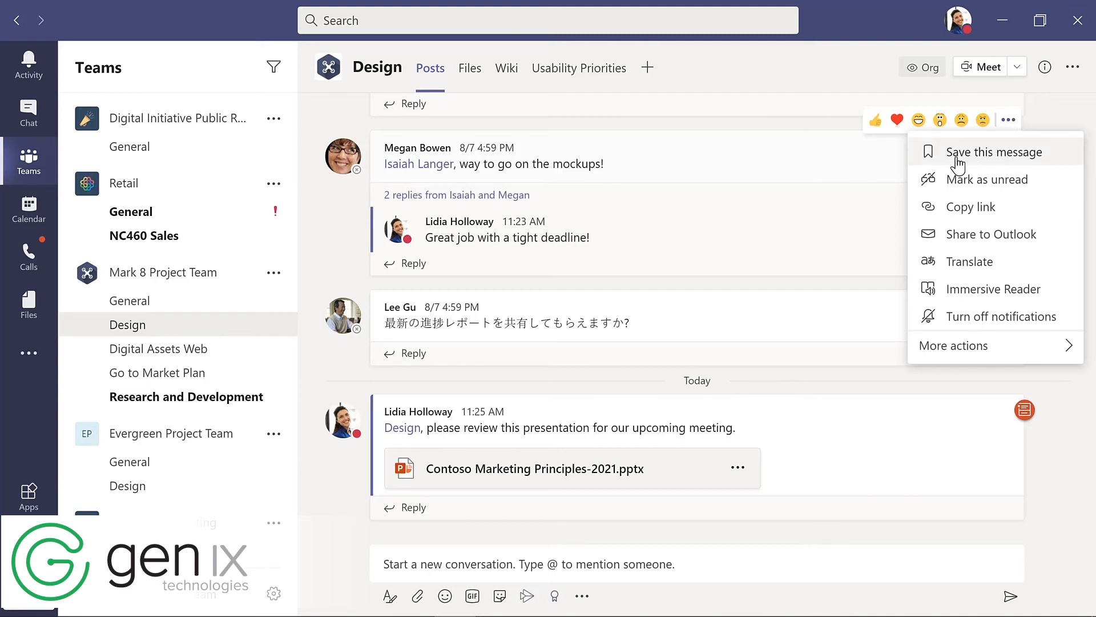
{"action": "left_click", "coordinate": [841, 163]}
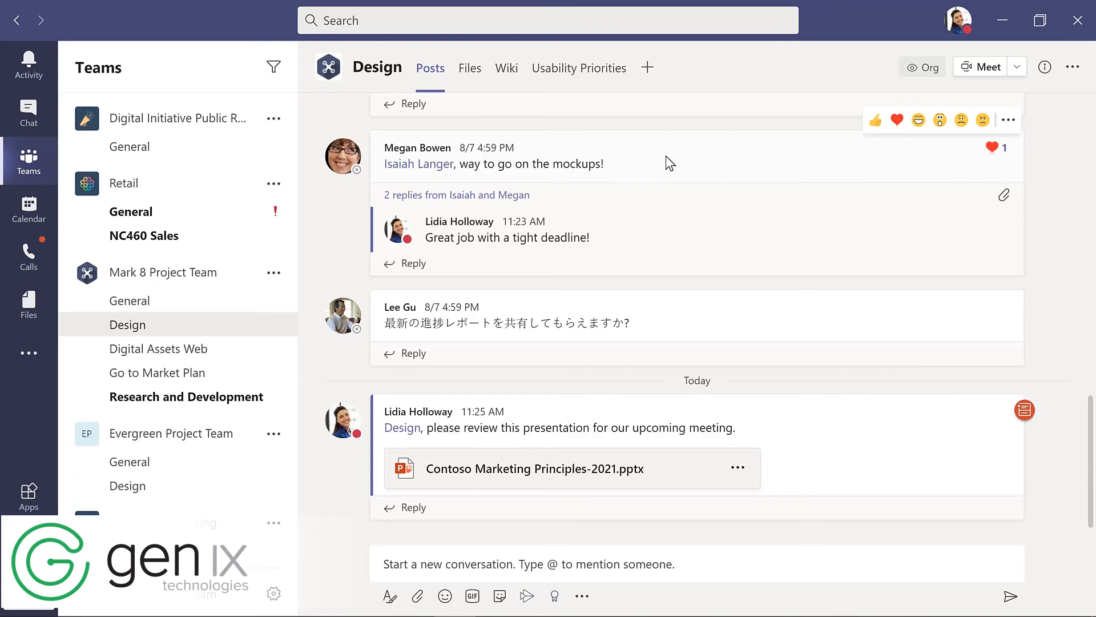
Start a new private chat and add the IT Admin as its recipient, searching for "all"
{"action": "left_click", "coordinate": [29, 112]}
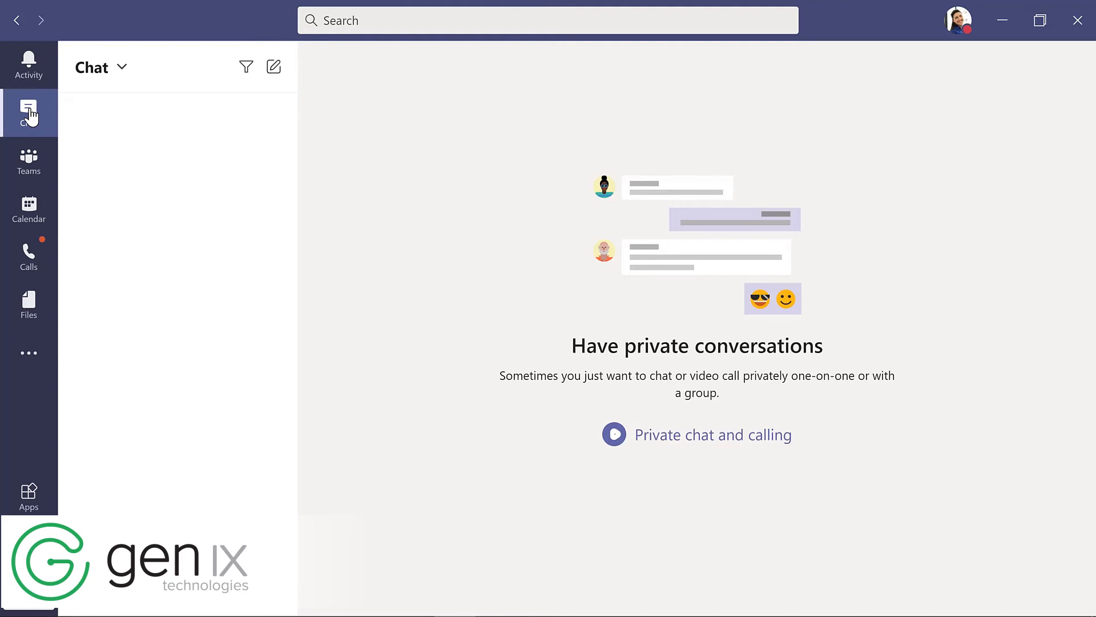
{"action": "left_click", "coordinate": [274, 69]}
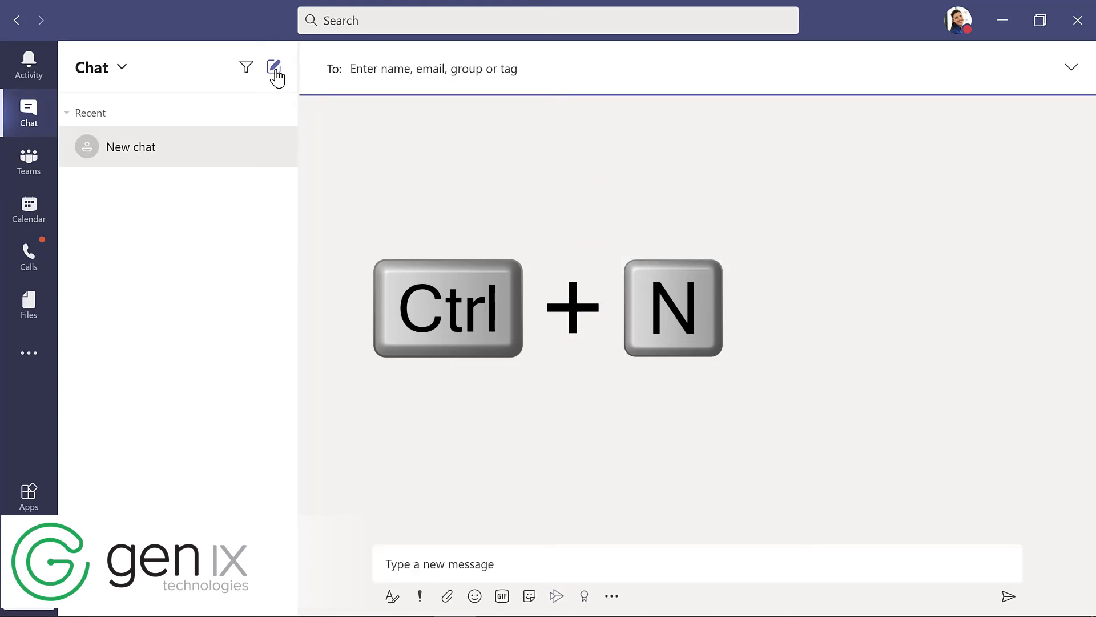
{"action": "type", "text": "all"}
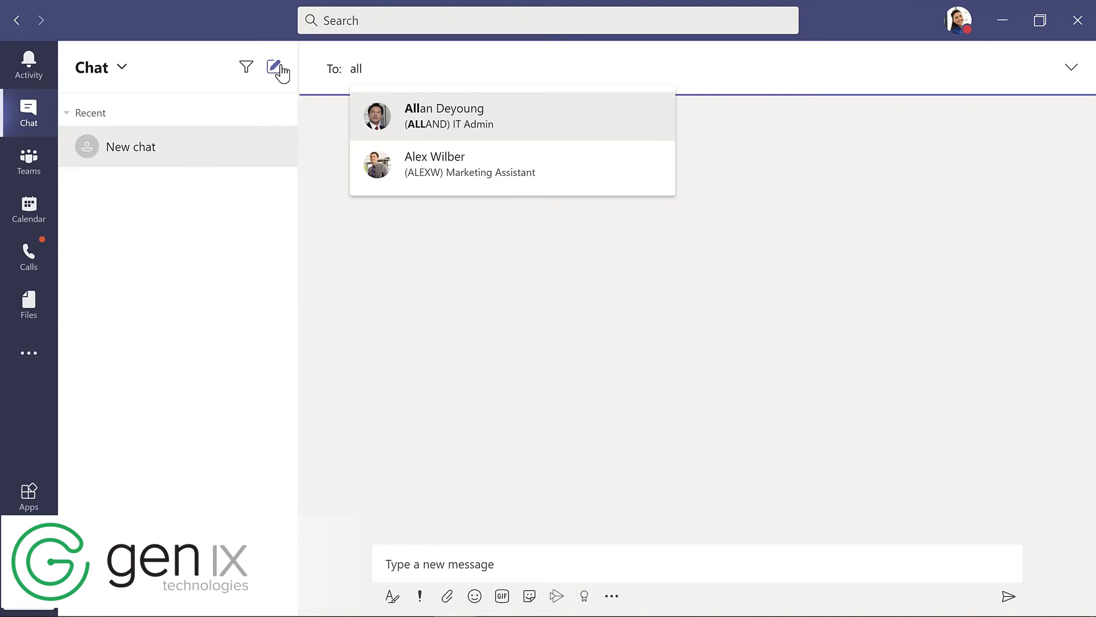
{"action": "key", "text": "Return"}
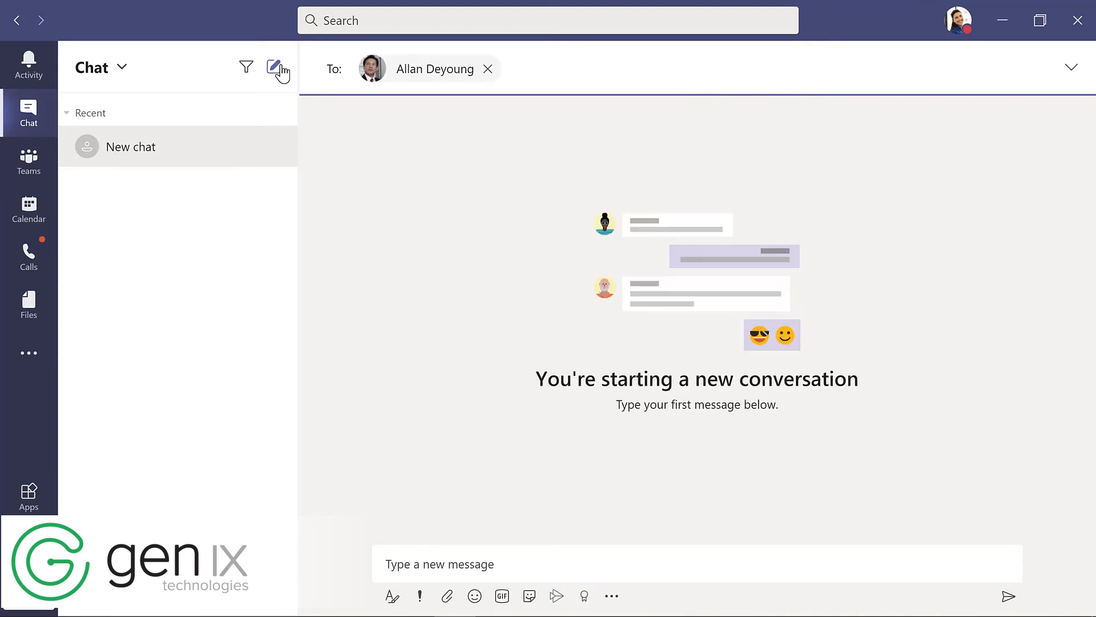
Send the IT Admin the message "What's the update on the new laptops for my project team?"
{"action": "left_click", "coordinate": [438, 557]}
{"action": "type", "text": "What's the update on the new laptops for my project team?"}
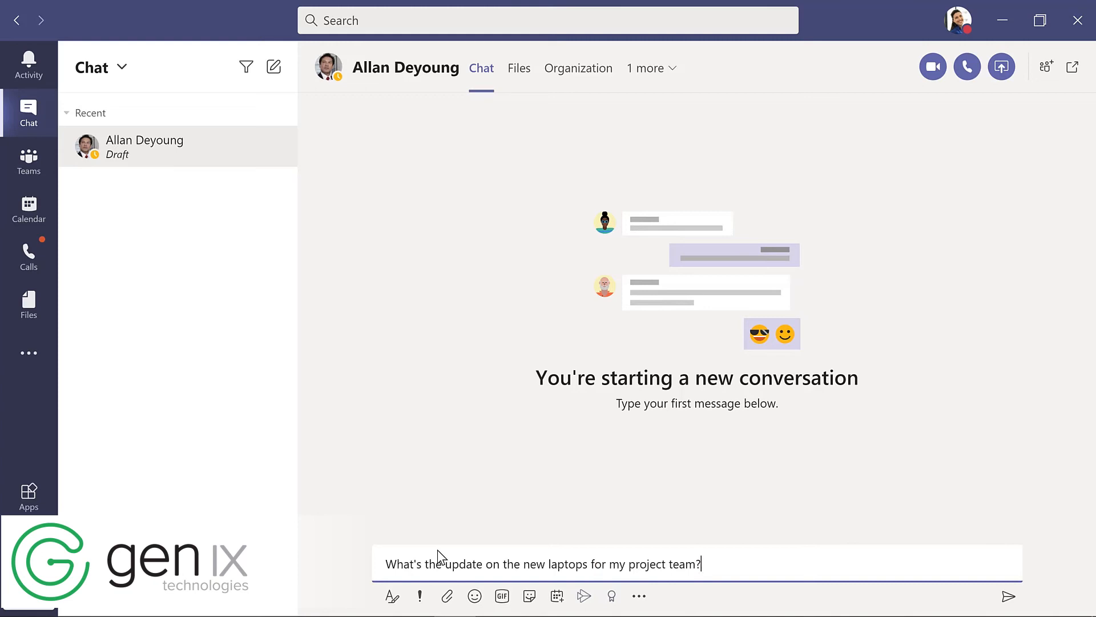
{"action": "key", "text": "Return"}
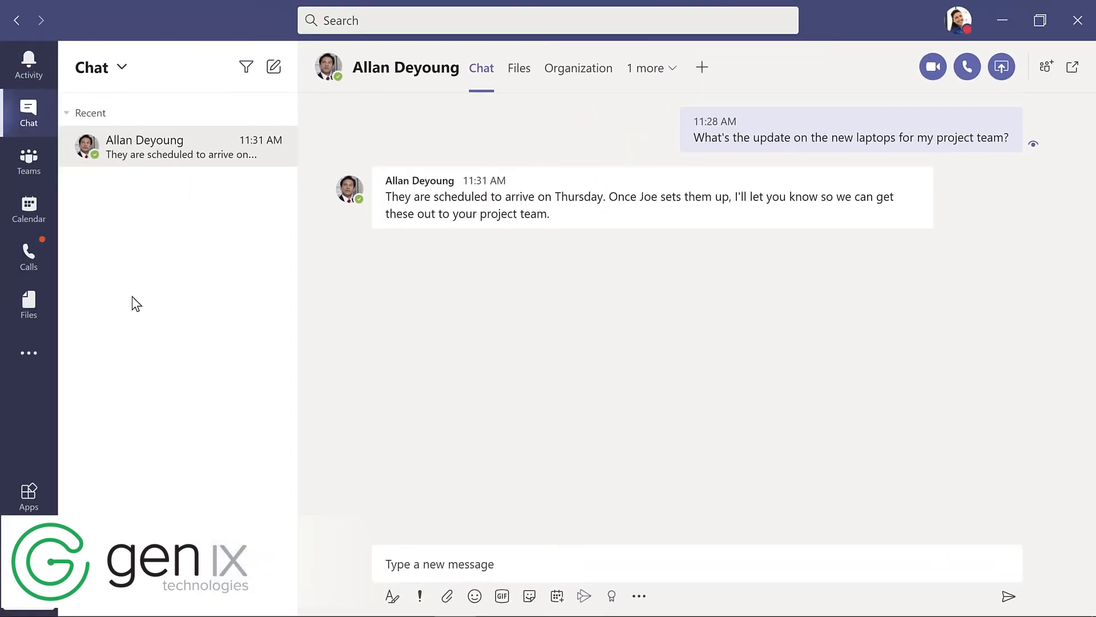
Reply in the private chat with a GIF found by searching "yay", captioned "Thanks so much!"
{"action": "left_click", "coordinate": [503, 596]}
{"action": "type", "text": "yay"}
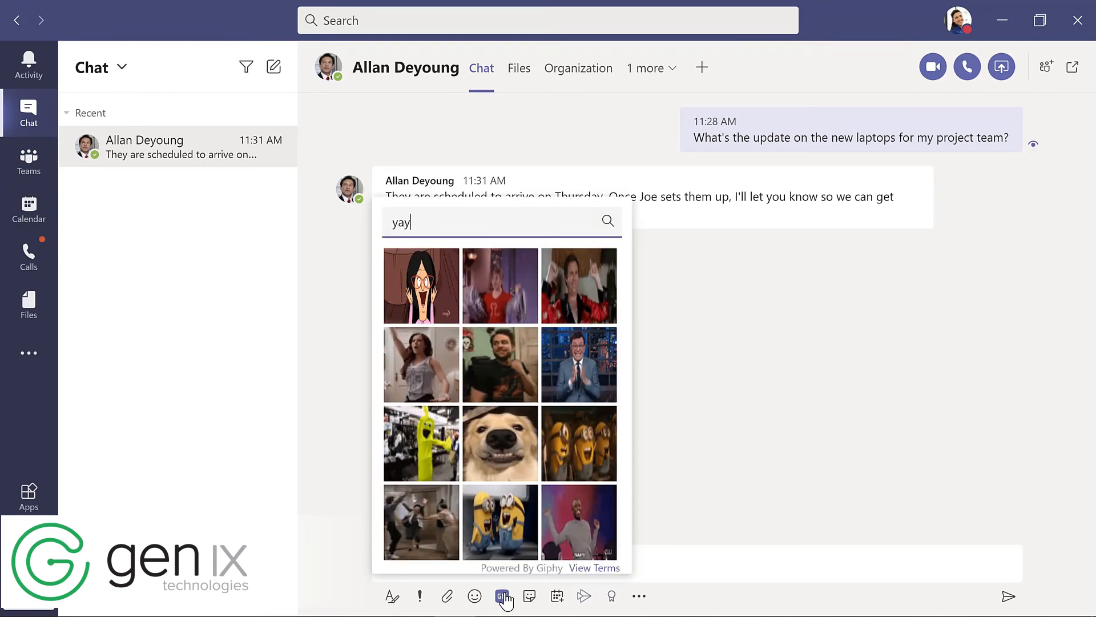
{"action": "left_click", "coordinate": [418, 522]}
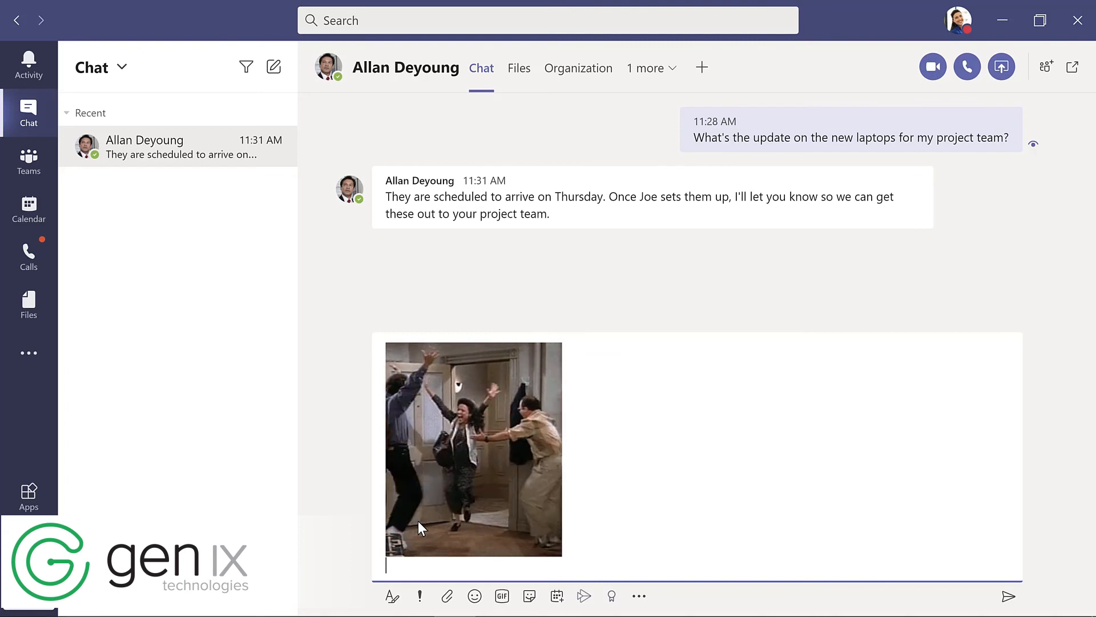
{"action": "type", "text": "Thanks"}
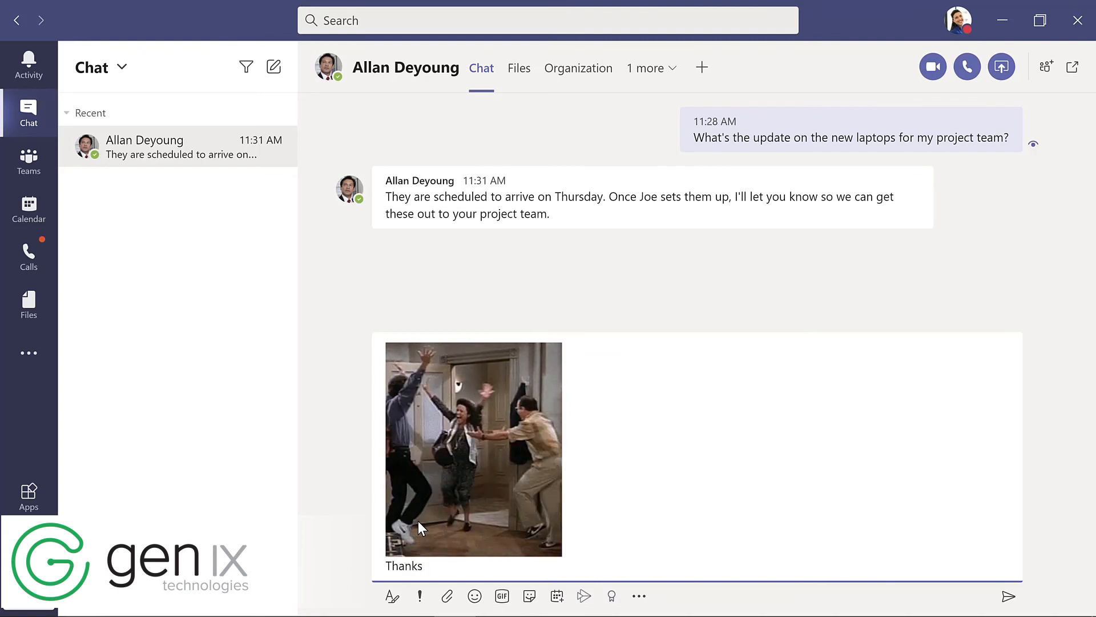
{"action": "type", "text": " so muc"}
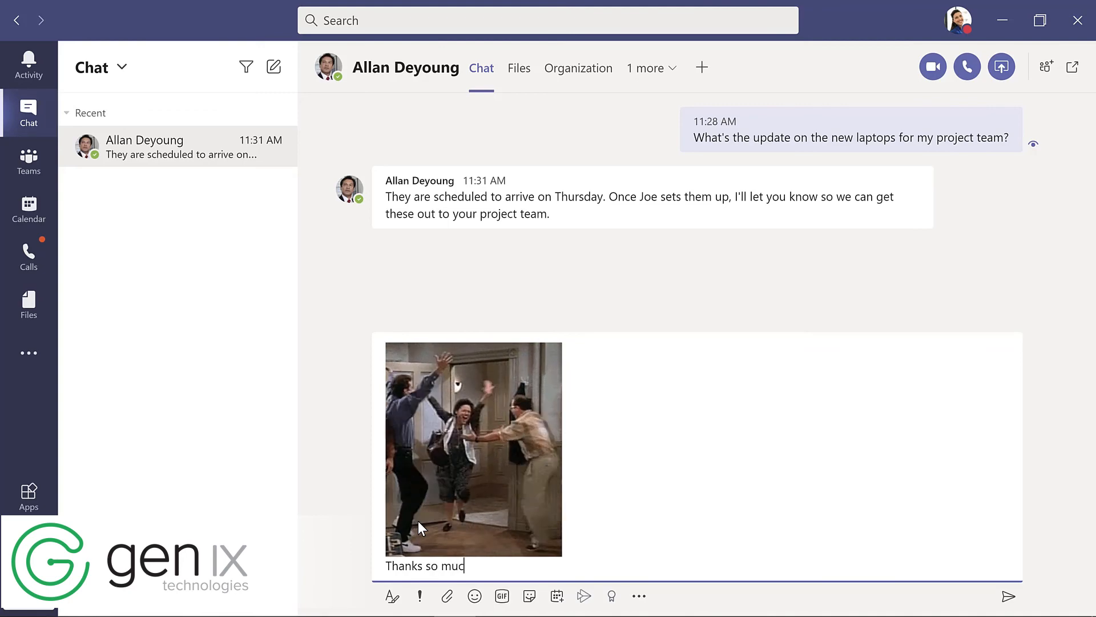
{"action": "type", "text": "h!"}
{"action": "key", "text": "Return"}
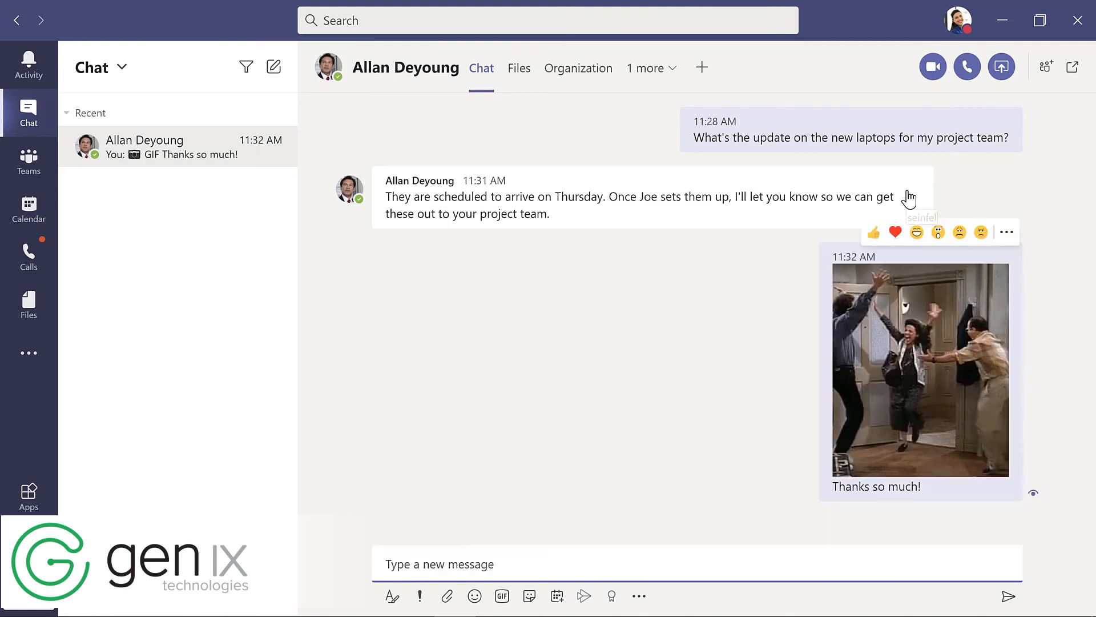
Add a laugh reaction to the reply about the Thursday laptop arrival and pin this chat
{"action": "mouse_move", "coordinate": [898, 196]}
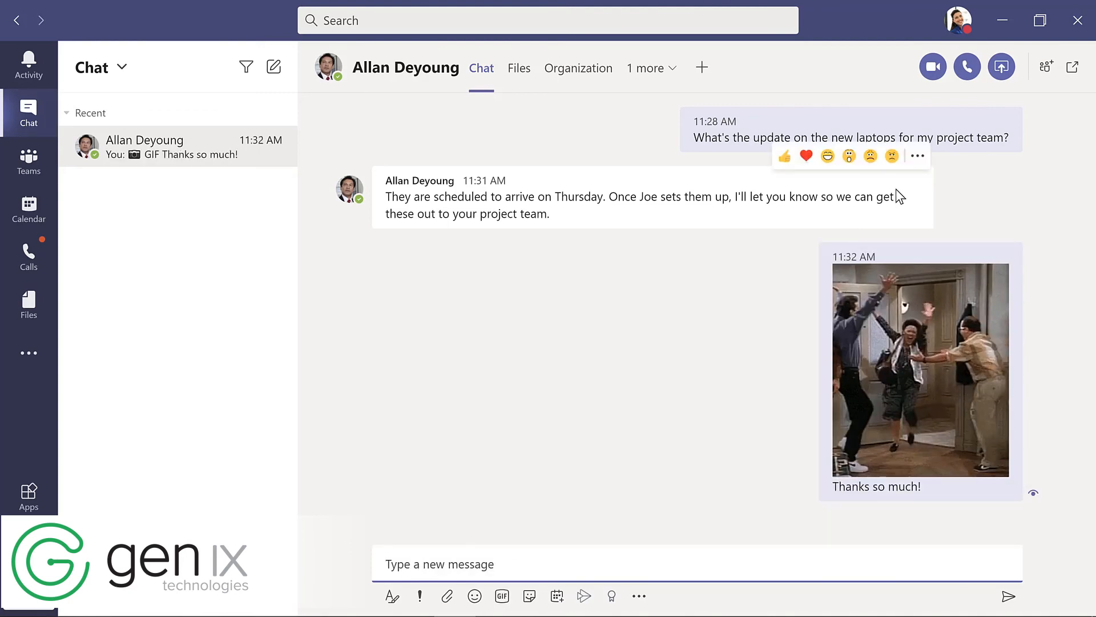
{"action": "left_click", "coordinate": [828, 158]}
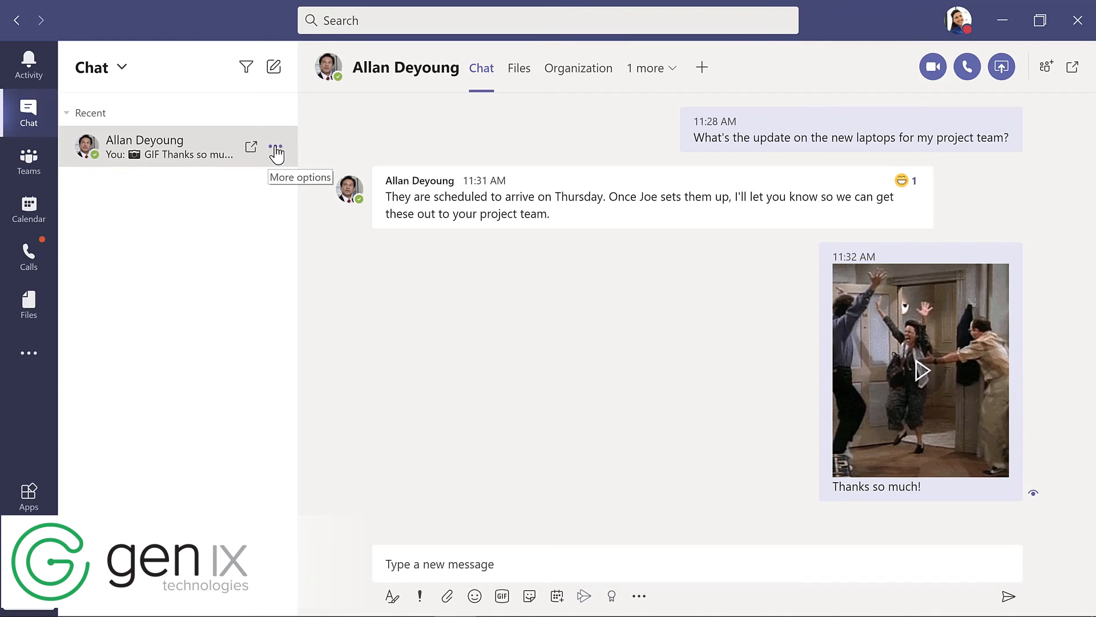
{"action": "left_click", "coordinate": [276, 149]}
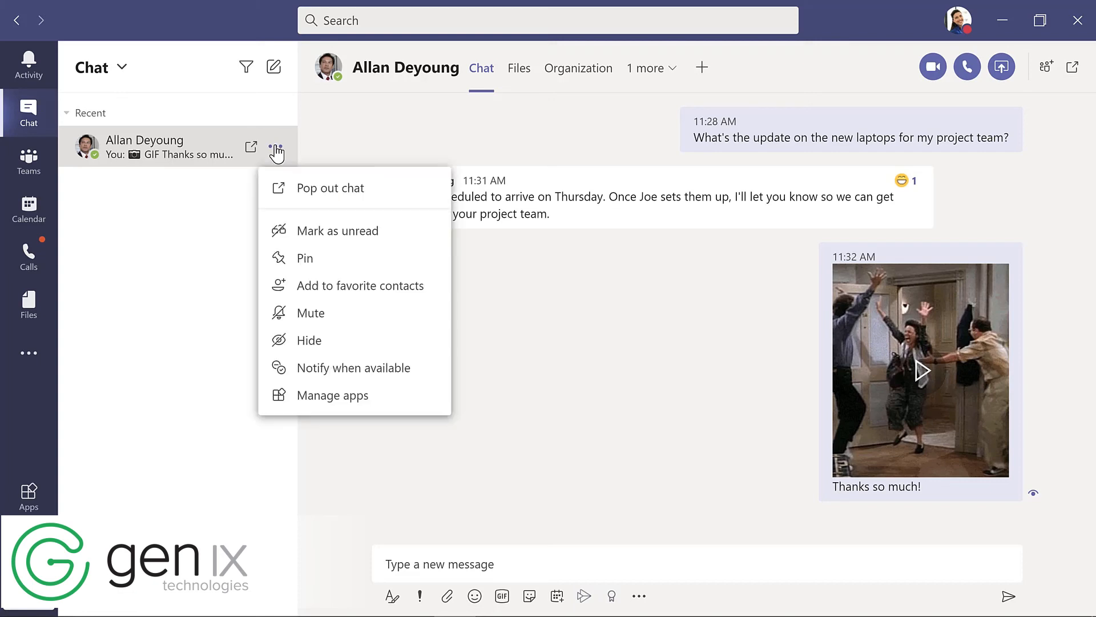
{"action": "left_click", "coordinate": [299, 260]}
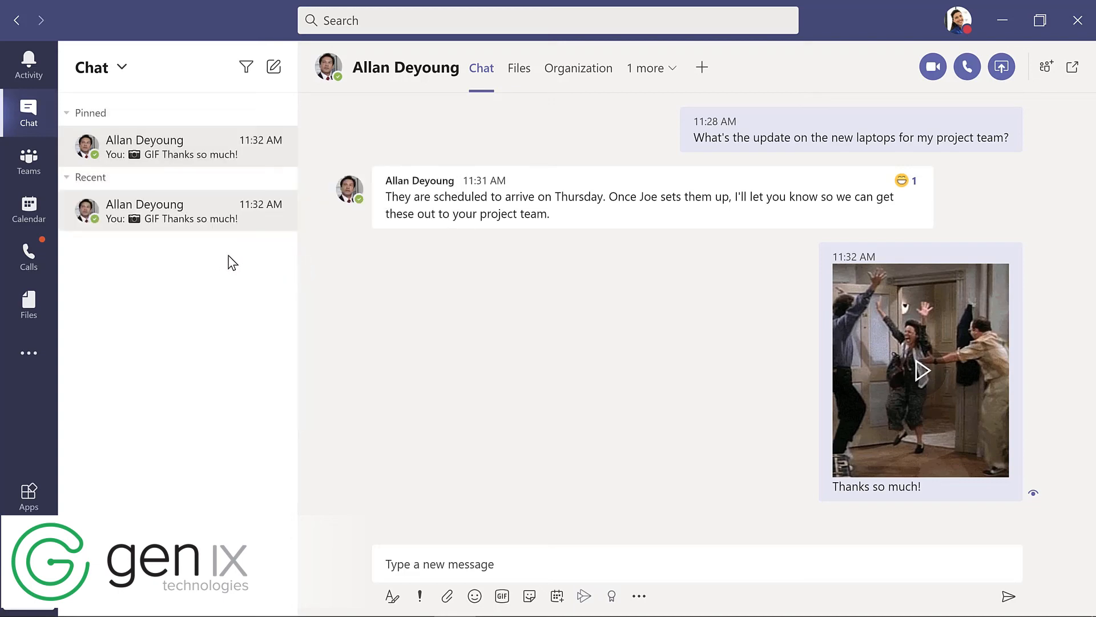
Open the calendar, view it as a full week, and return it to the work week view
{"action": "left_click", "coordinate": [28, 209]}
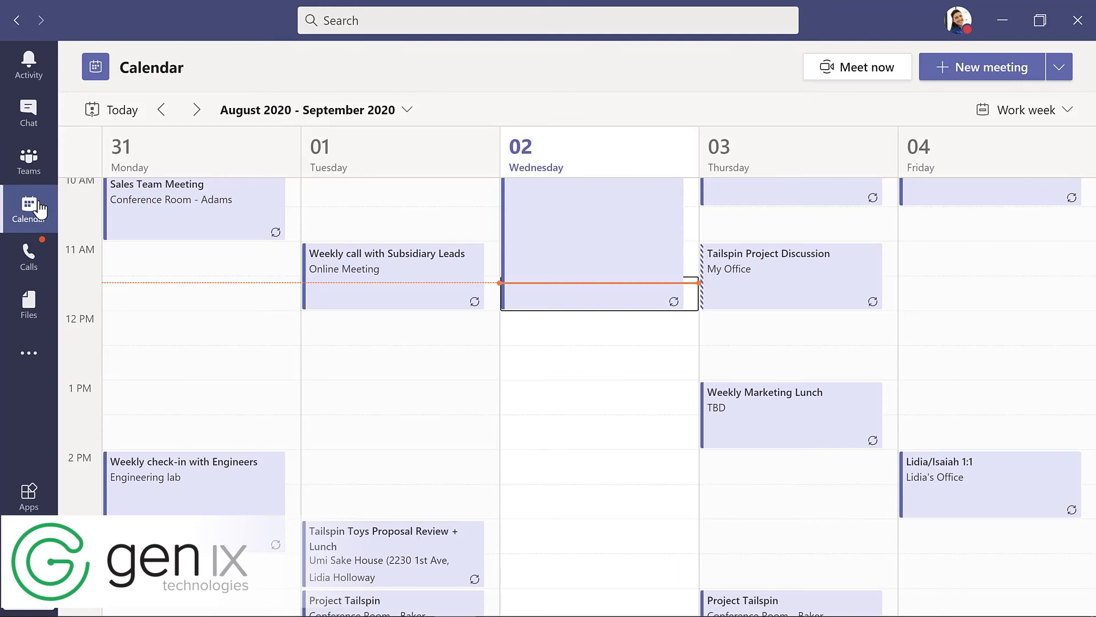
{"action": "left_click", "coordinate": [1064, 114]}
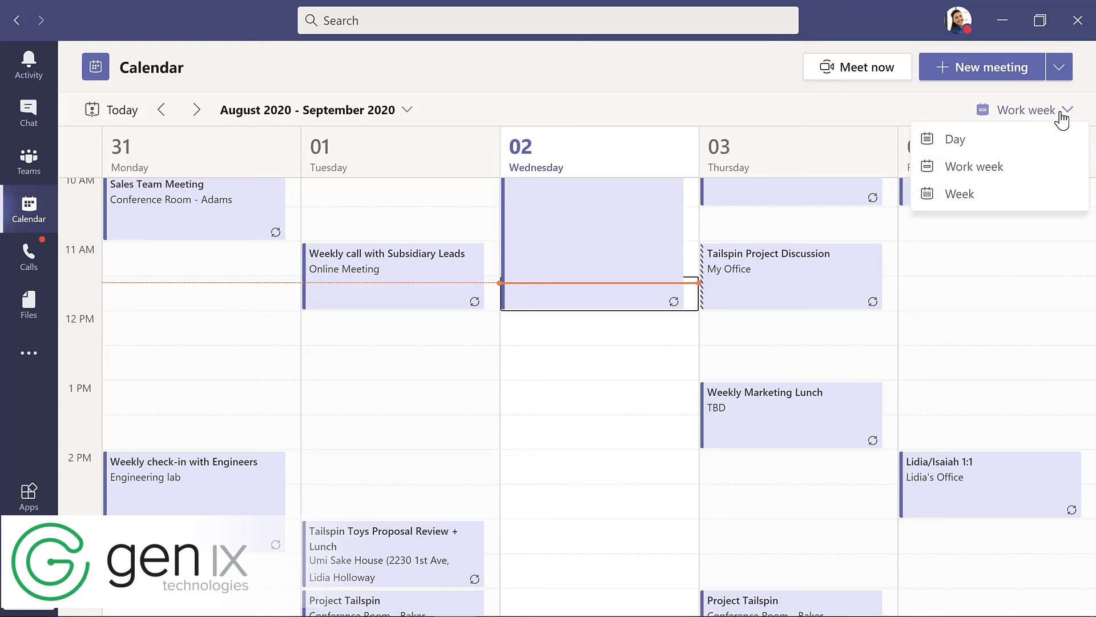
{"action": "left_click", "coordinate": [983, 195]}
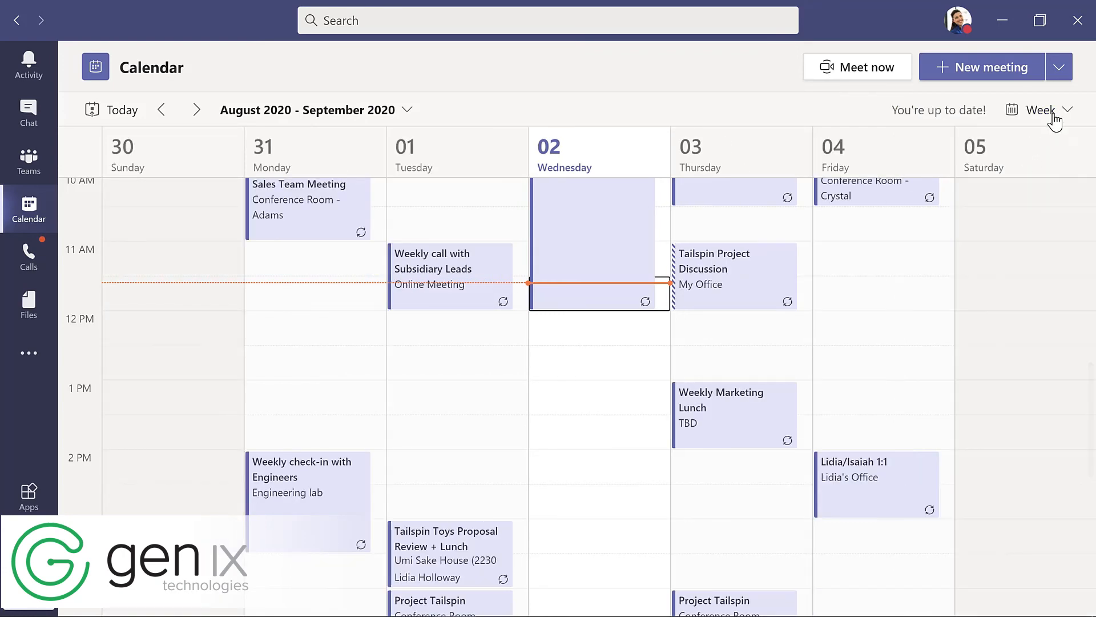
{"action": "left_click", "coordinate": [1064, 113]}
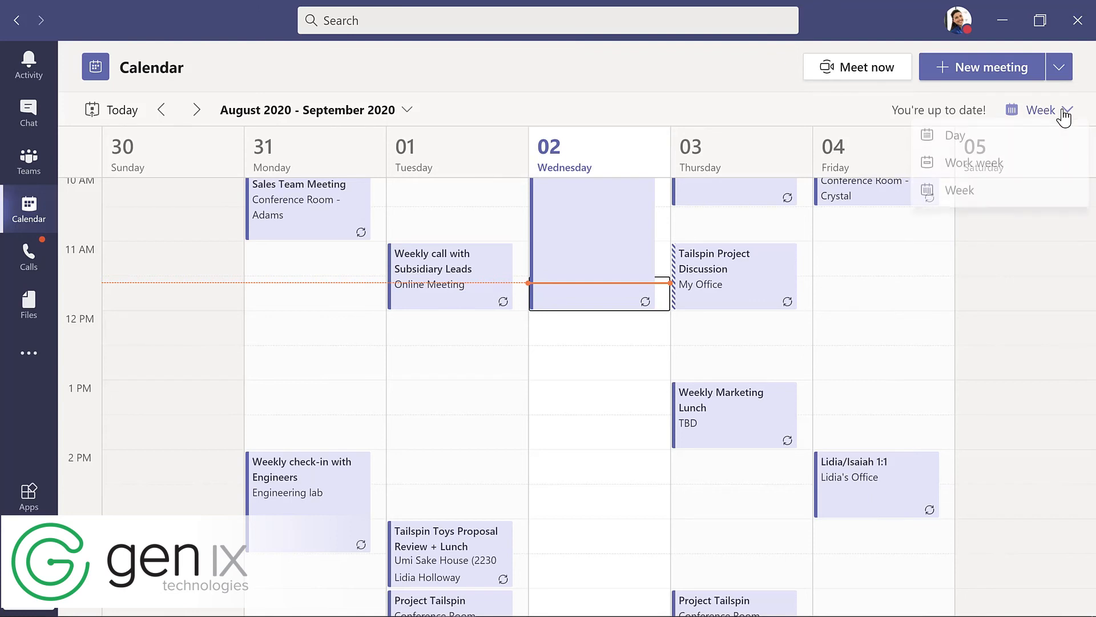
{"action": "left_click", "coordinate": [1011, 167]}
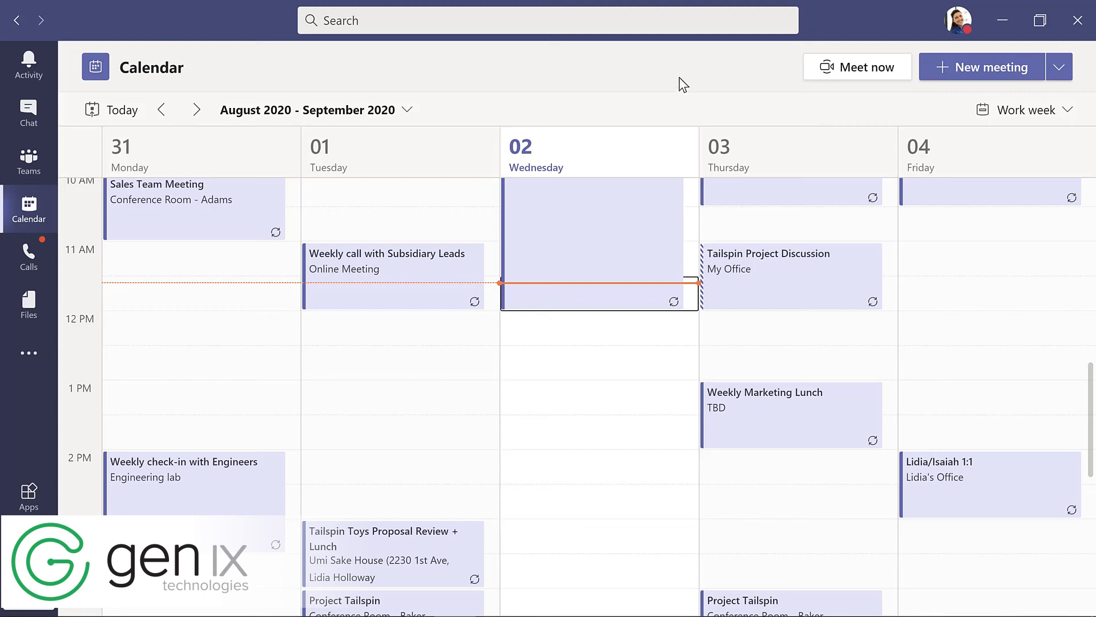
Create a new meeting titled "Evergreen Design Meeting" and add the Planner and three other colleagues as required attendees
{"action": "left_click", "coordinate": [969, 65]}
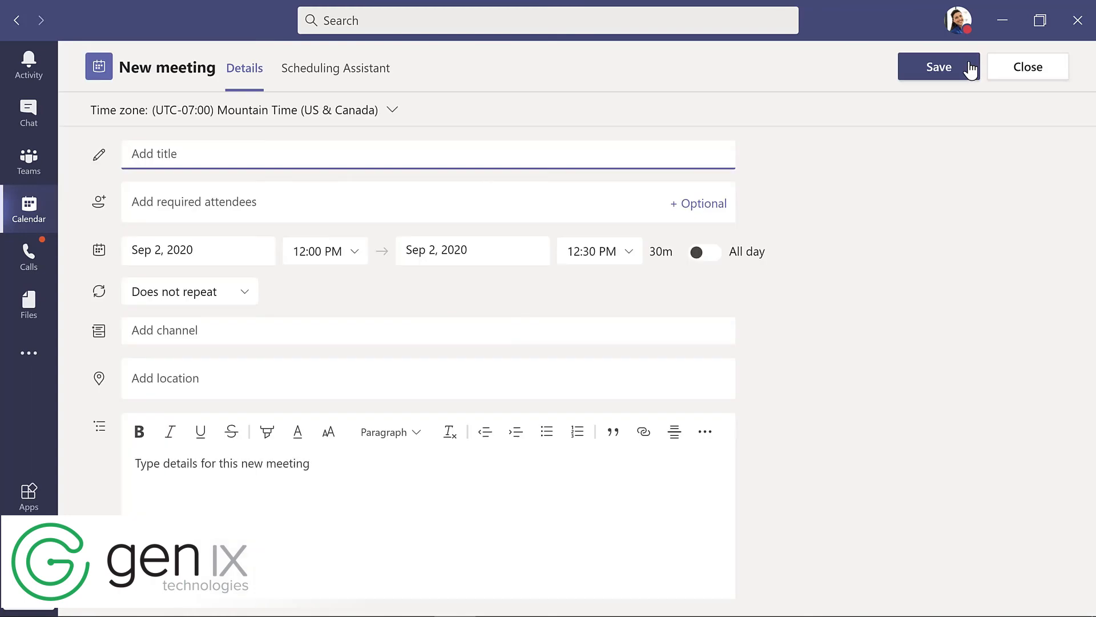
{"action": "type", "text": "Evergreen Design Meeting"}
{"action": "left_click", "coordinate": [270, 200]}
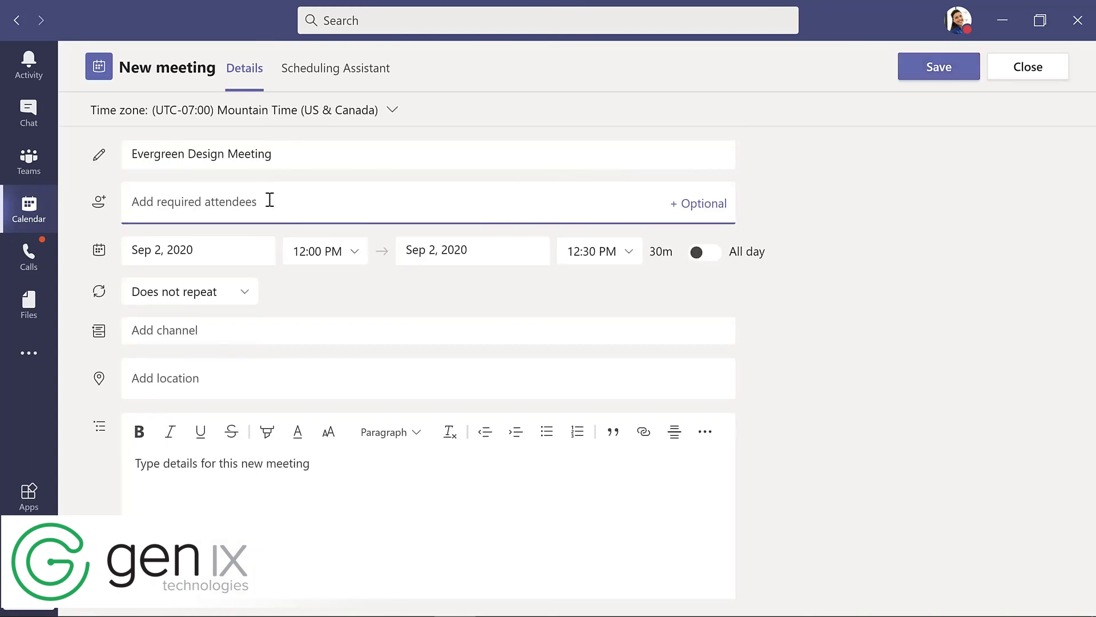
{"action": "type", "text": "lynn"}
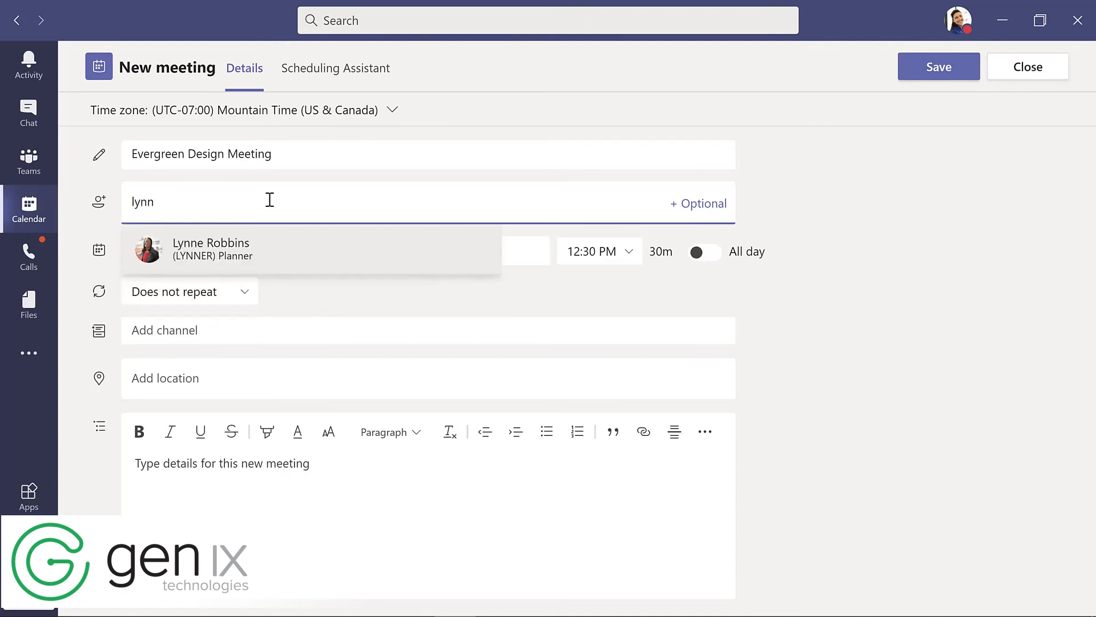
{"action": "key", "text": "Return"}
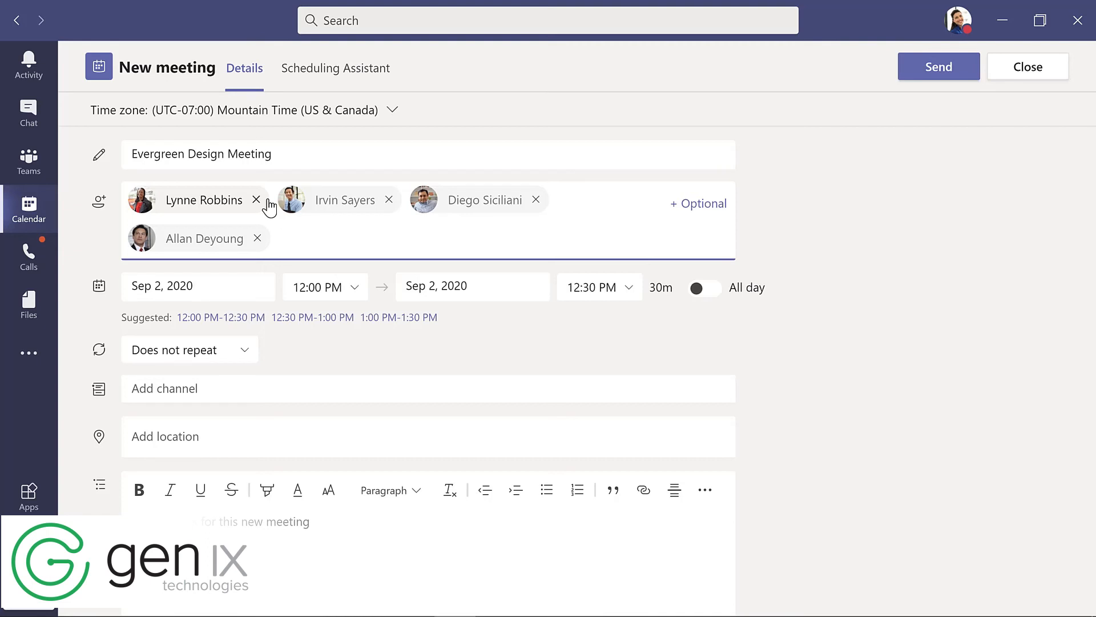
Set the meeting date to Sep 8, 2020 and extend its slot in the Scheduling Assistant to 12:00 PM–1:00 PM
{"action": "left_click", "coordinate": [231, 281]}
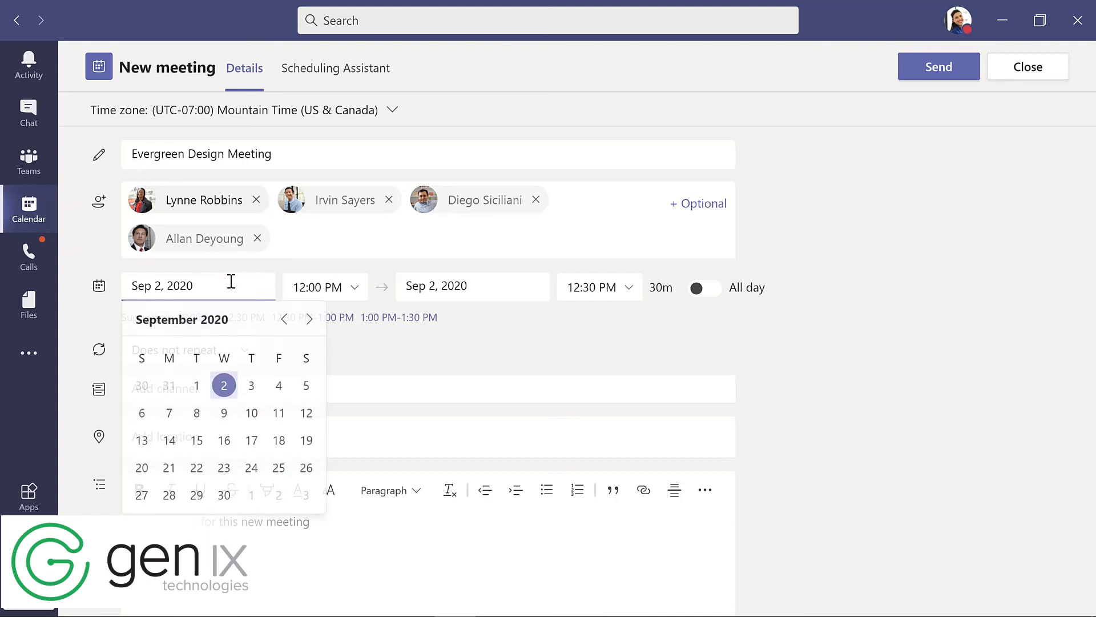
{"action": "left_click", "coordinate": [197, 416]}
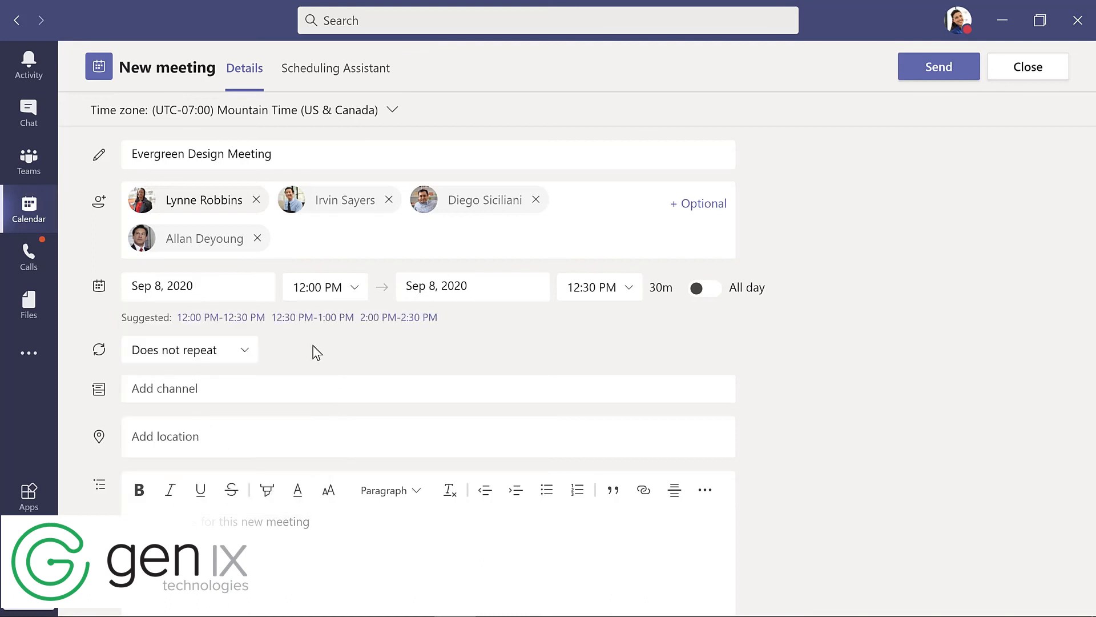
{"action": "left_click", "coordinate": [322, 72]}
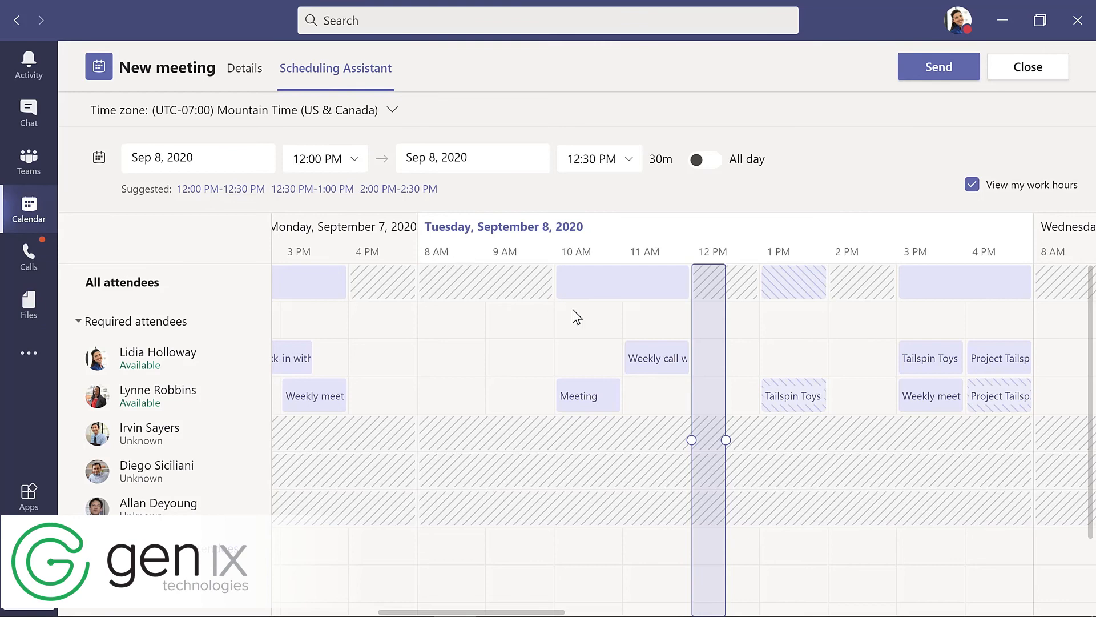
{"action": "left_click_drag", "start_coordinate": [726, 440], "coordinate": [764, 441]}
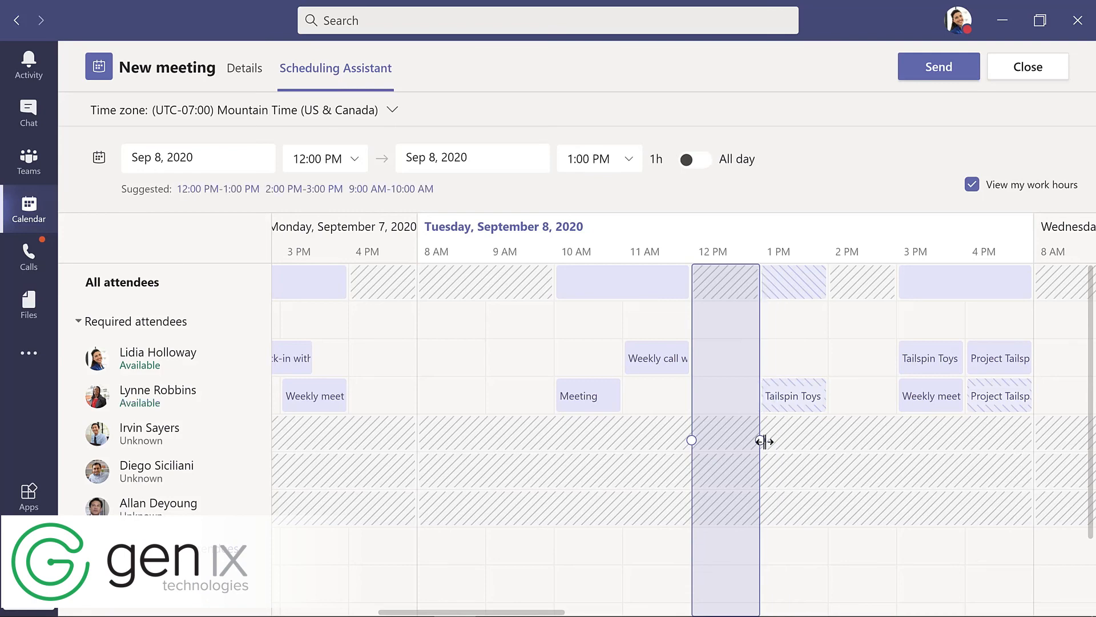
Return to the meeting details and assign the meeting to the Design channel of Evergreen Project Team
{"action": "left_click", "coordinate": [245, 69]}
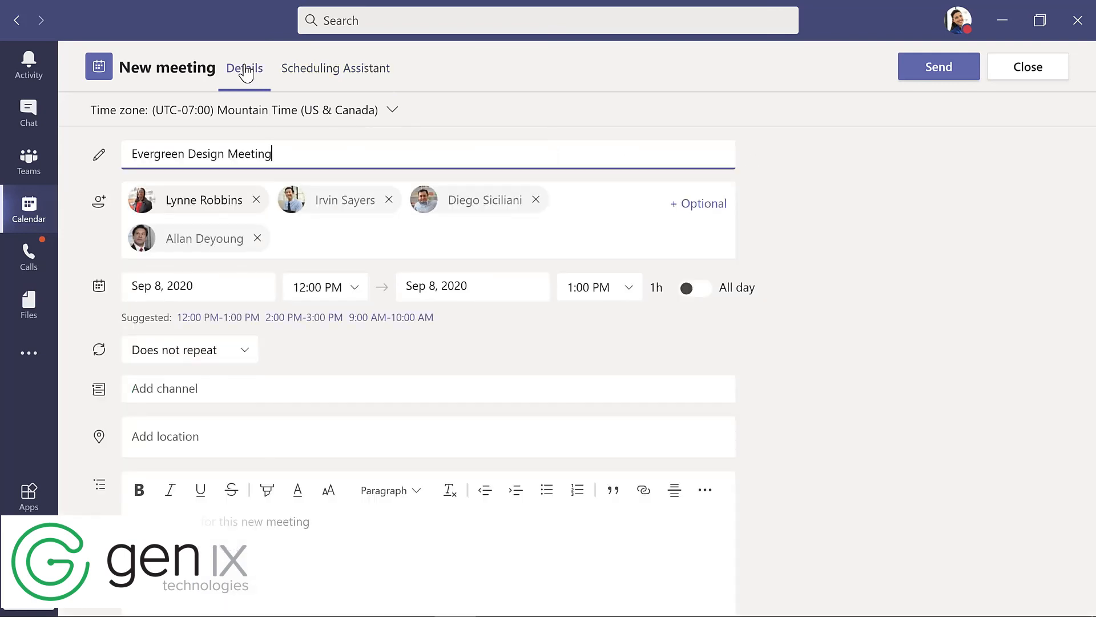
{"action": "left_click", "coordinate": [256, 390]}
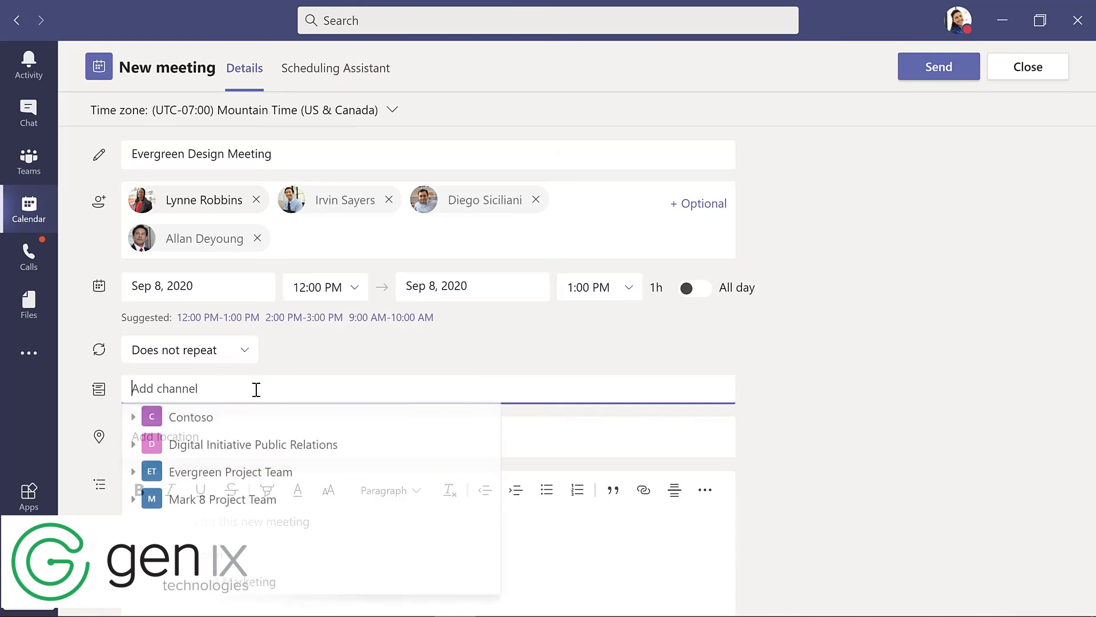
{"action": "left_click", "coordinate": [135, 478]}
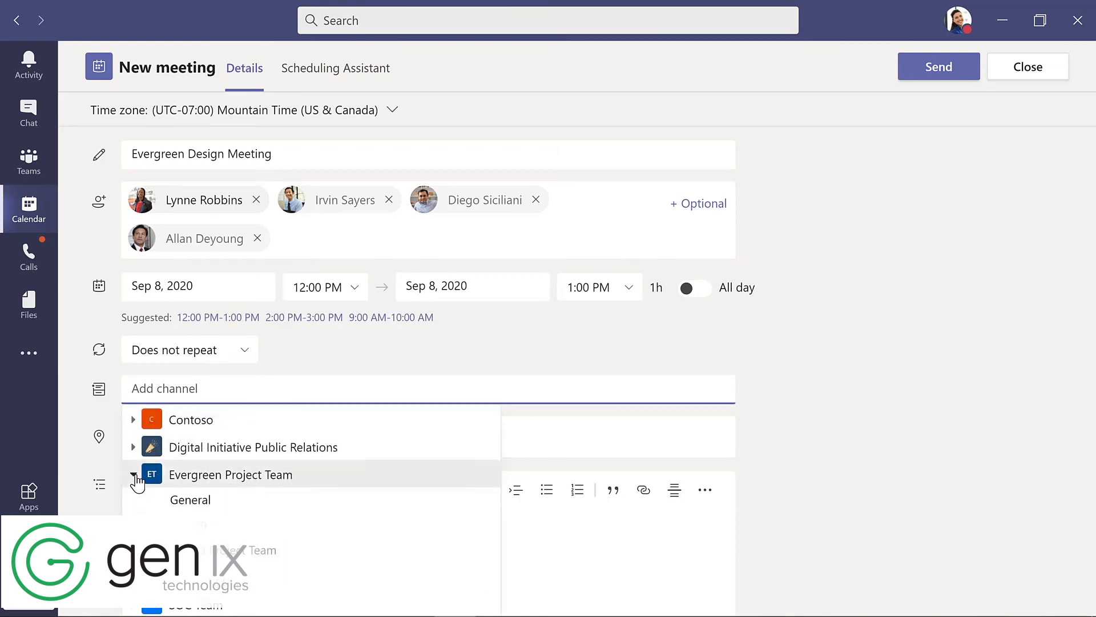
{"action": "left_click", "coordinate": [200, 530]}
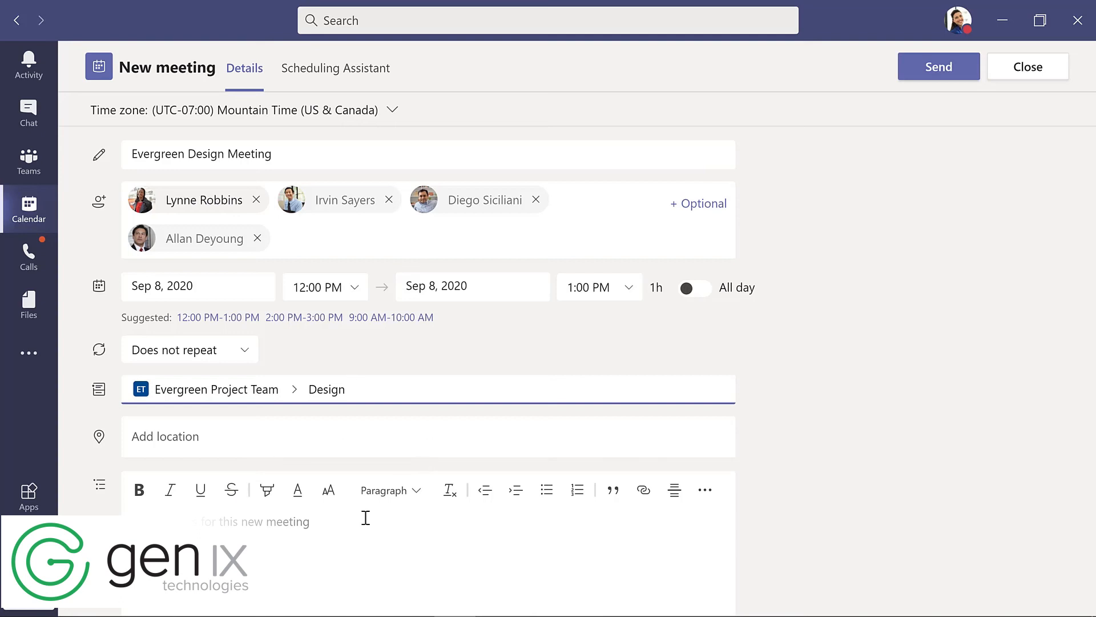
Enter "Meeting for design team" as the meeting details and send the invitation
{"action": "left_click", "coordinate": [302, 521]}
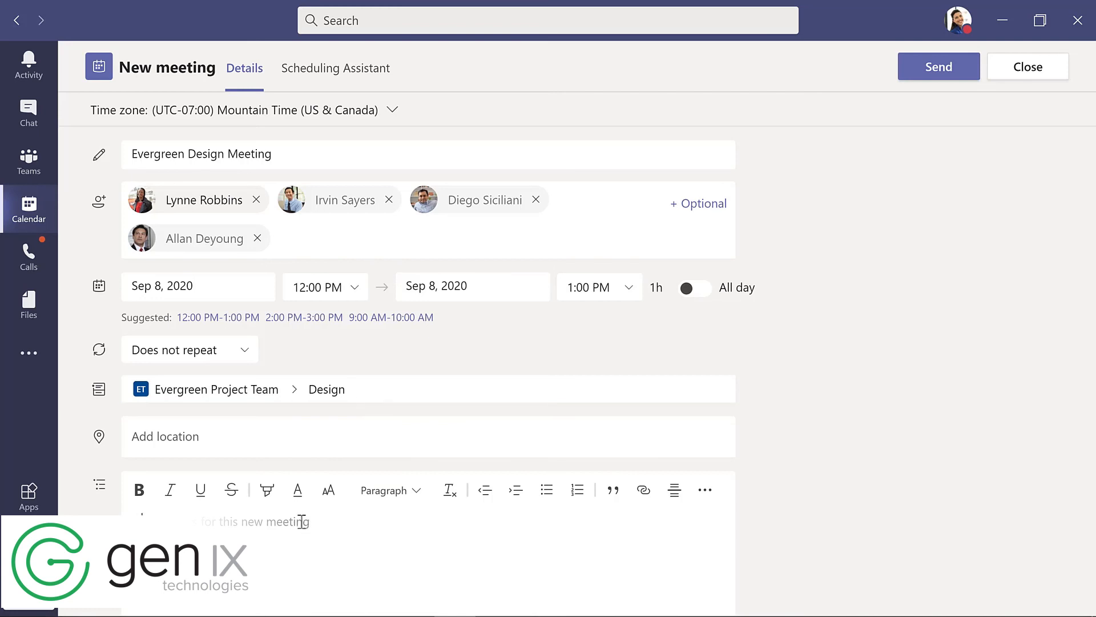
{"action": "type", "text": "Meeting for design team"}
{"action": "left_click", "coordinate": [931, 71]}
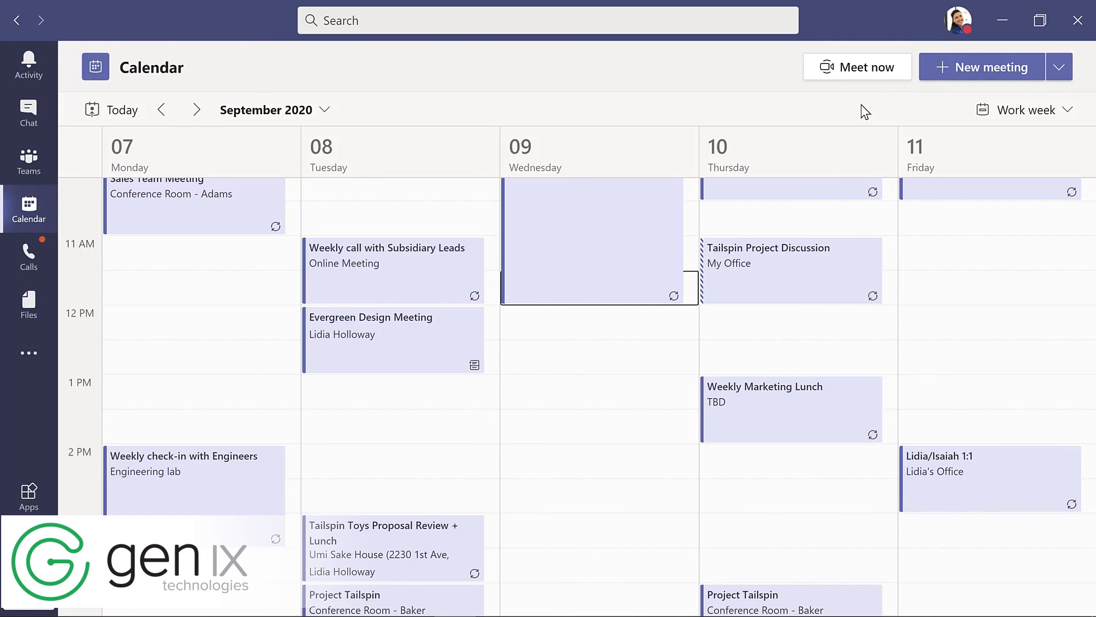
Start an instant meeting titled "Updates to planning document" in the Design channel and open its additional options
{"action": "left_click", "coordinate": [31, 164]}
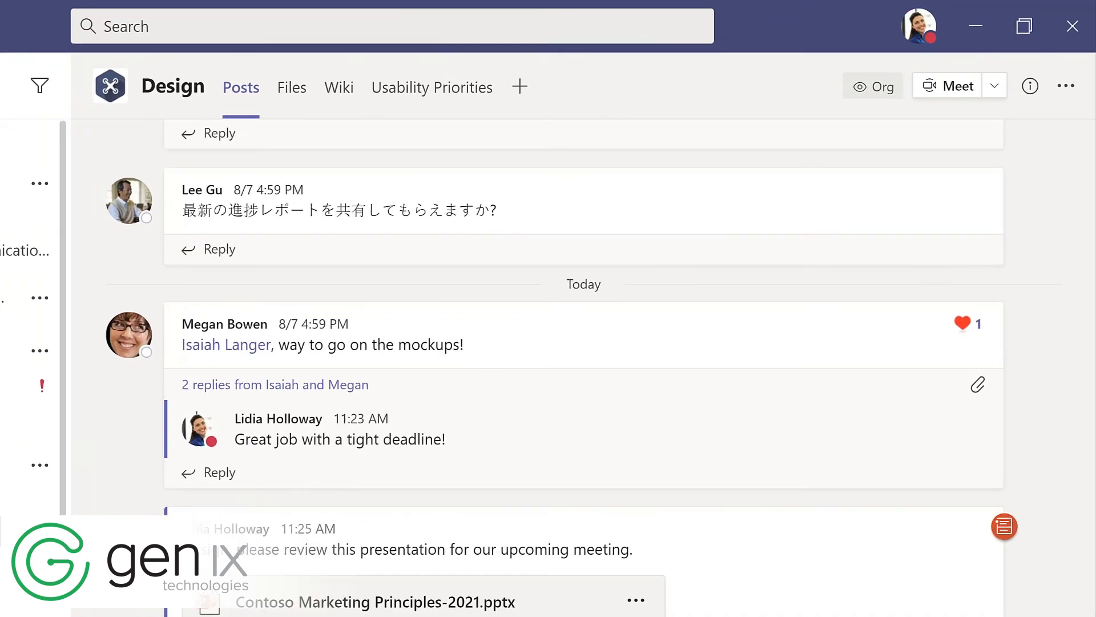
{"action": "left_click", "coordinate": [1017, 67]}
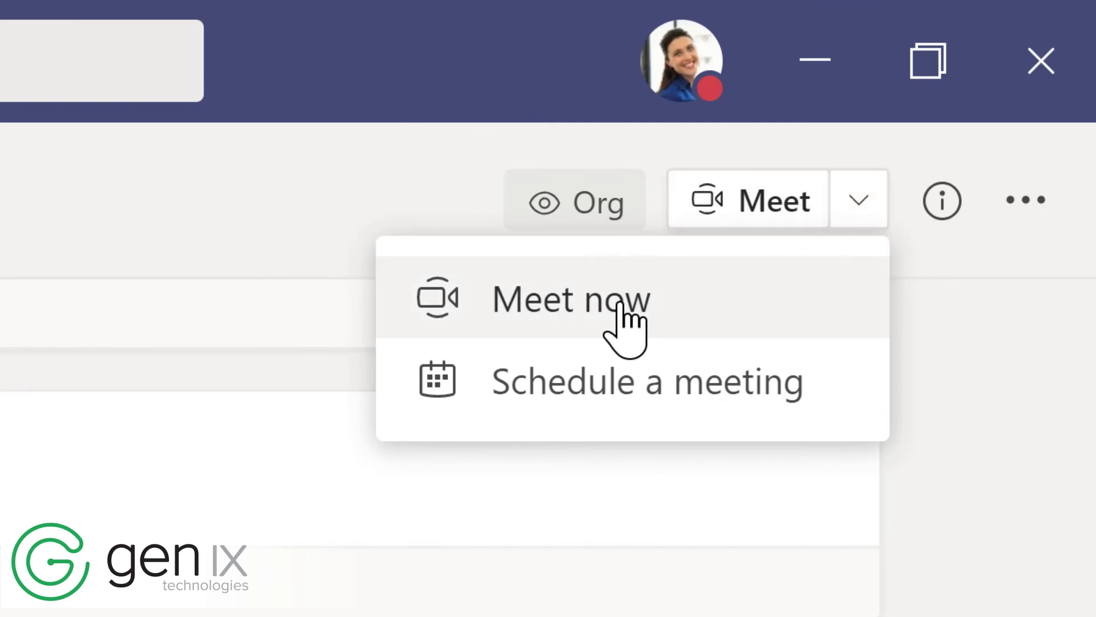
{"action": "left_click", "coordinate": [579, 303]}
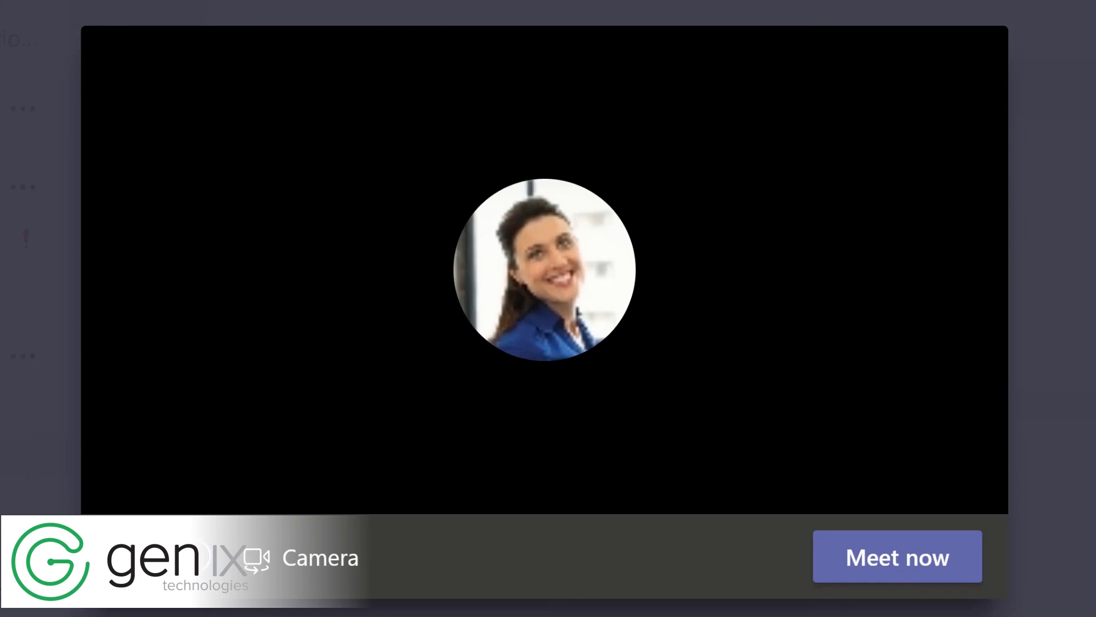
{"action": "type", "text": "Updates"}
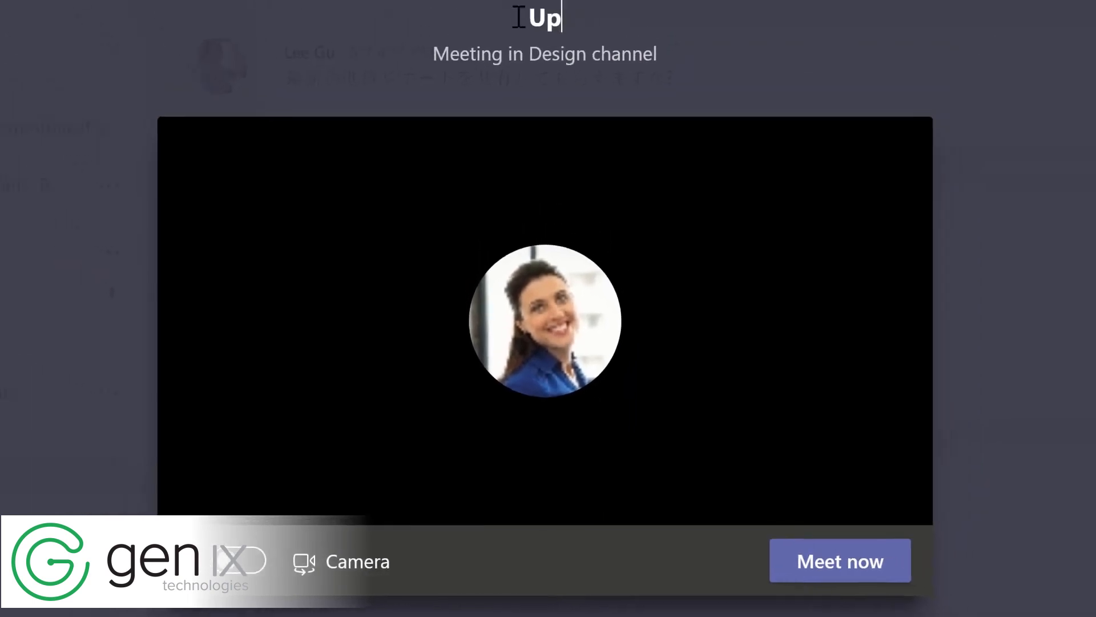
{"action": "type", "text": " to planning document"}
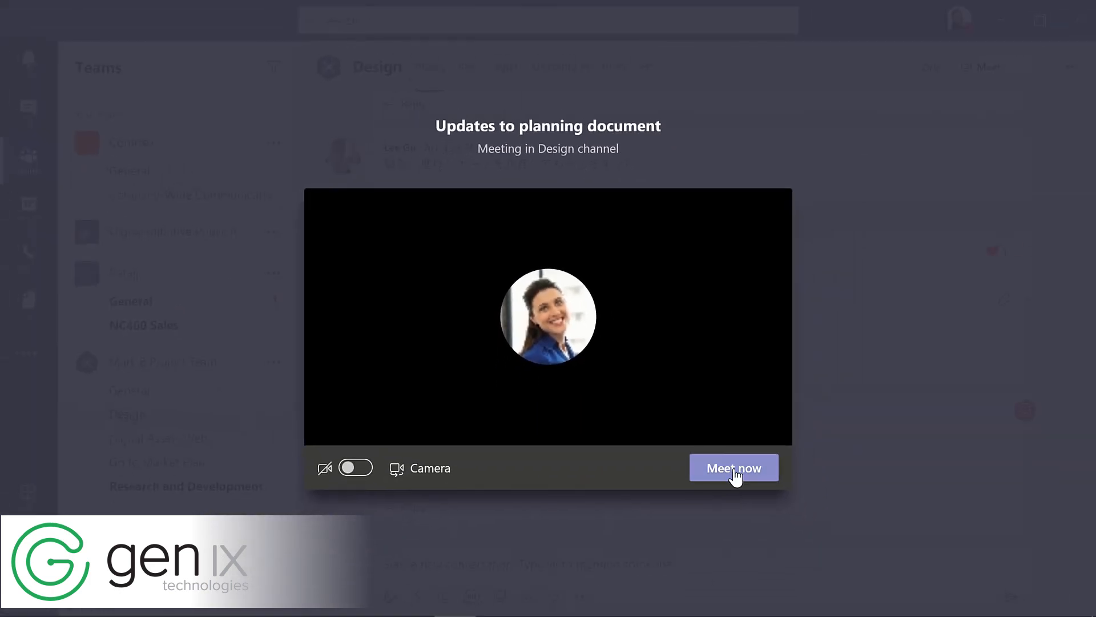
{"action": "left_click", "coordinate": [793, 537]}
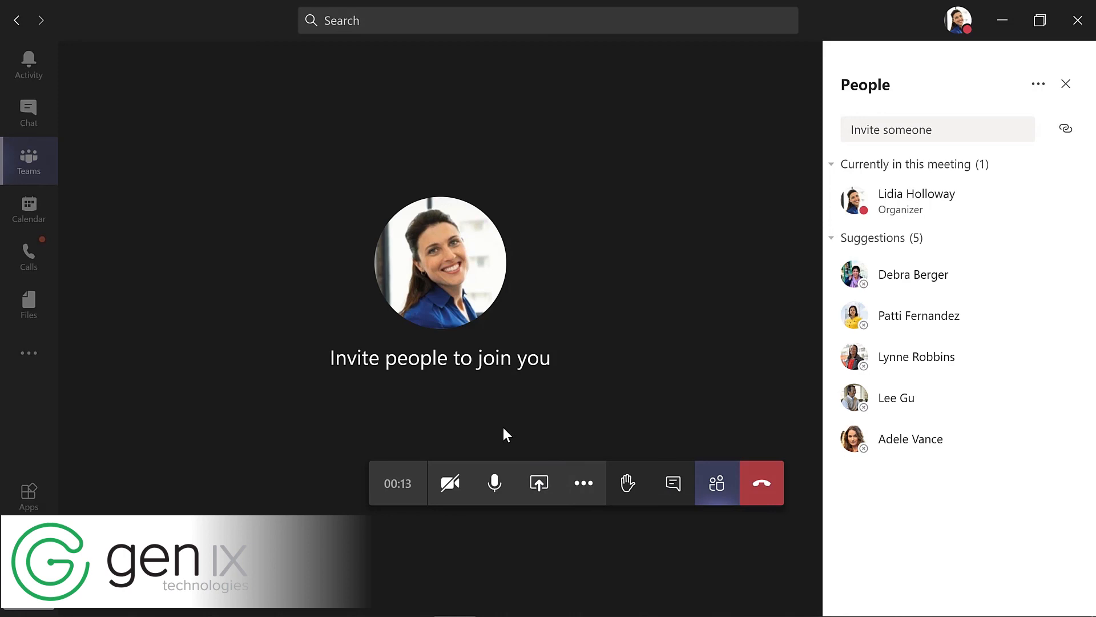
{"action": "left_click", "coordinate": [584, 490]}
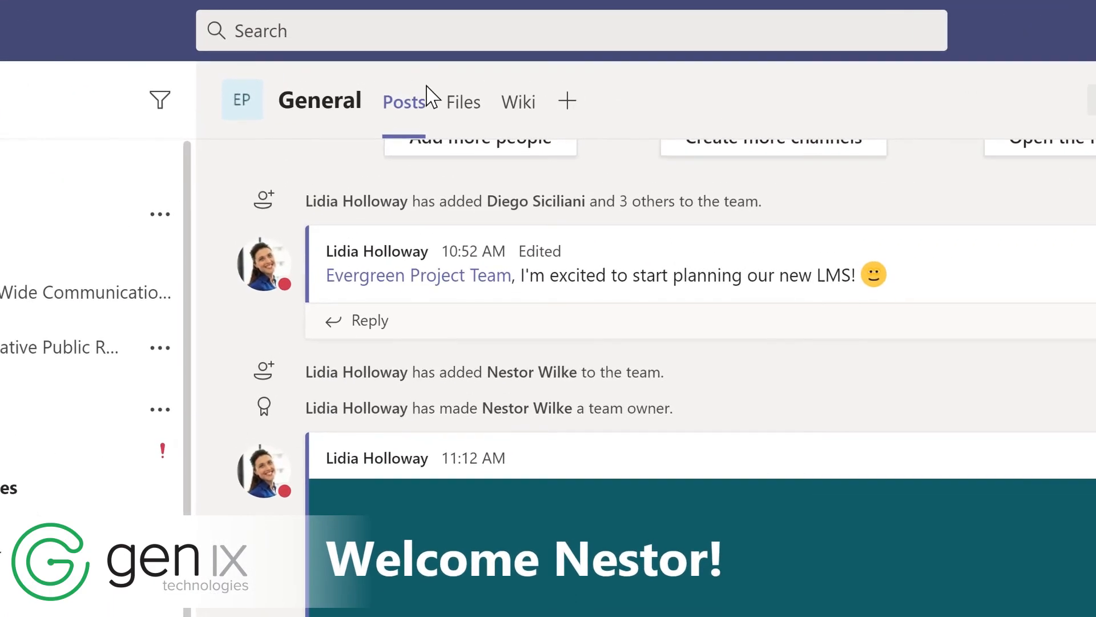
Search for "marketing" and open the message result about conference swag from the Sales and Marketing team's General channel
{"action": "left_click", "coordinate": [401, 26]}
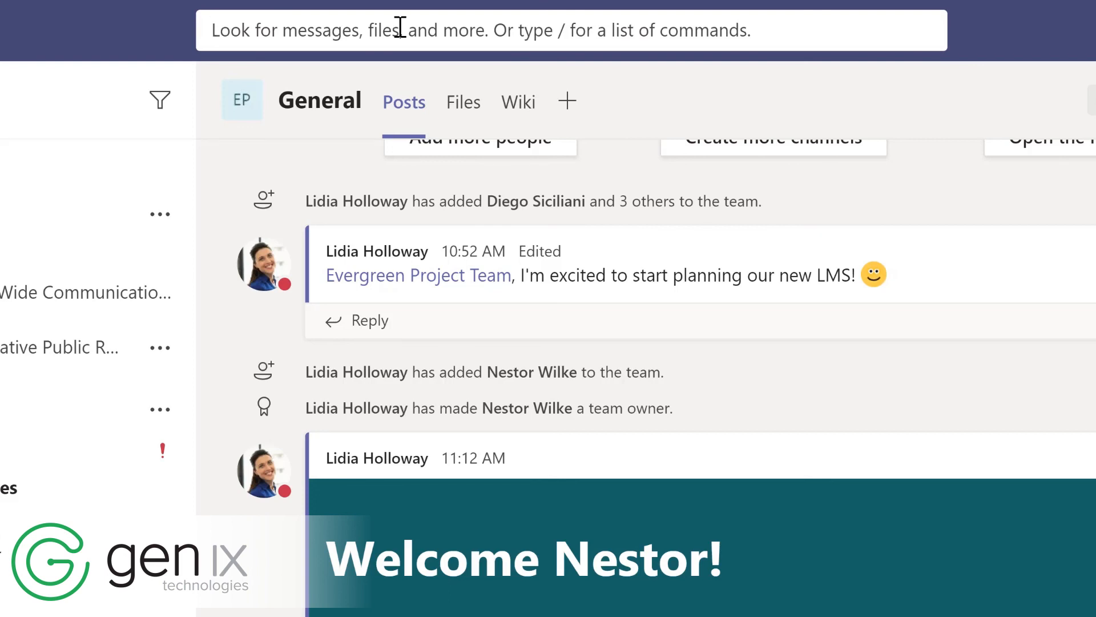
{"action": "type", "text": "marketing"}
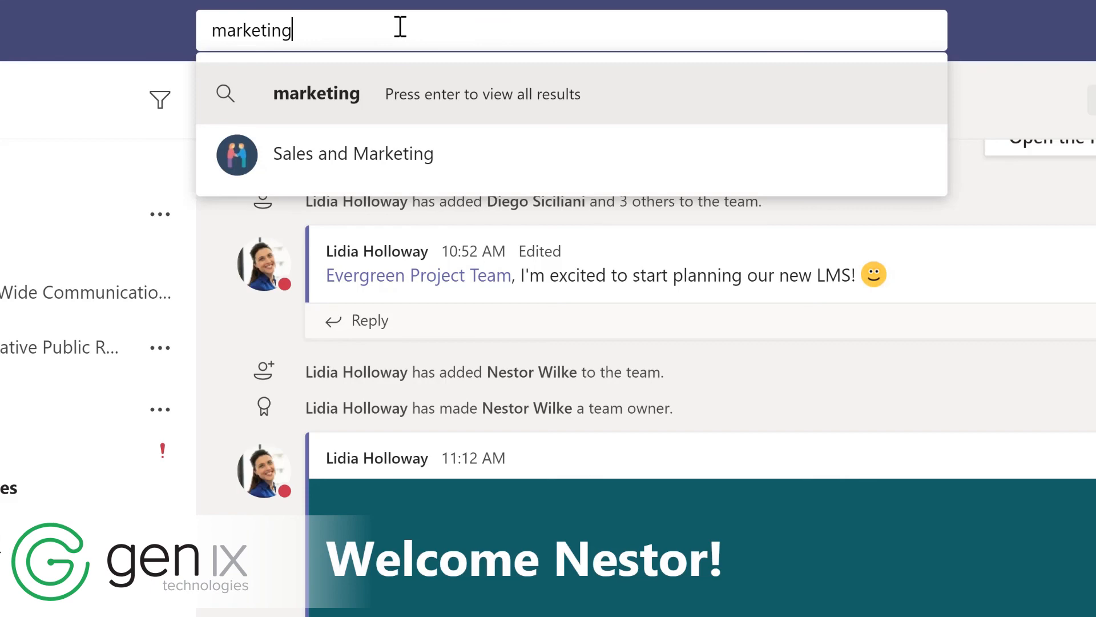
{"action": "key", "text": "Return"}
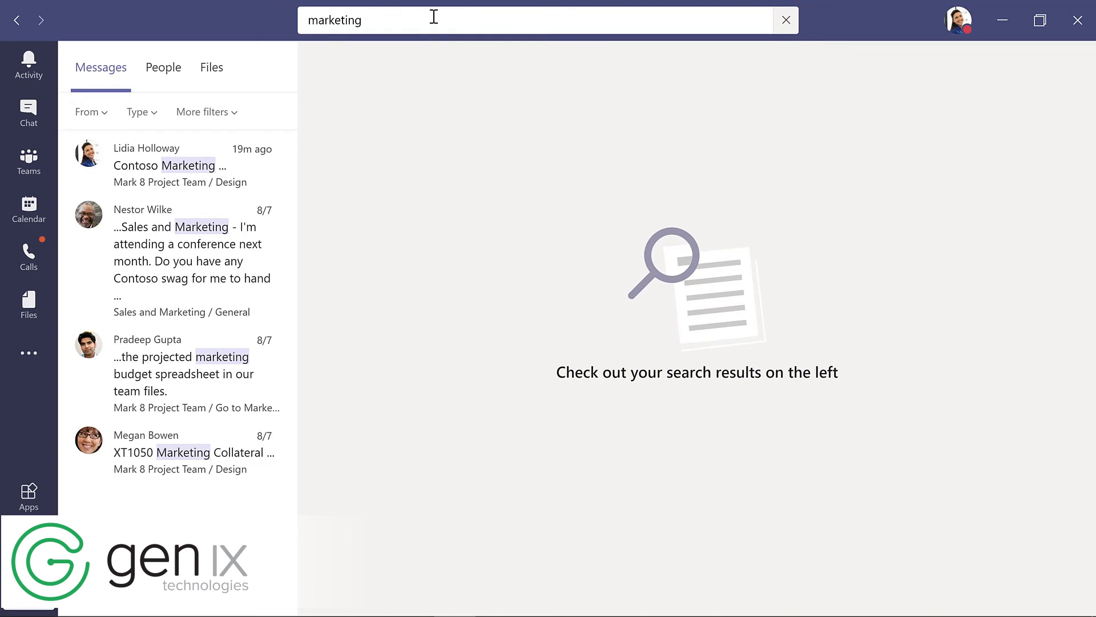
{"action": "left_click", "coordinate": [170, 249]}
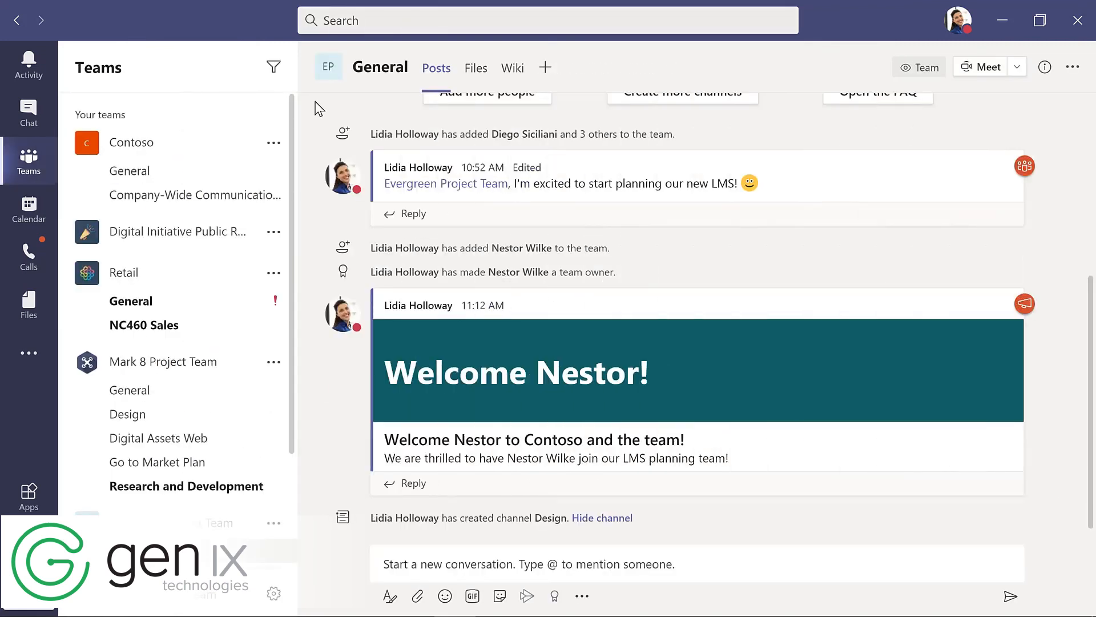
Bring up the list of slash commands and run /keys to show the keyboard shortcuts
{"action": "left_click", "coordinate": [374, 20]}
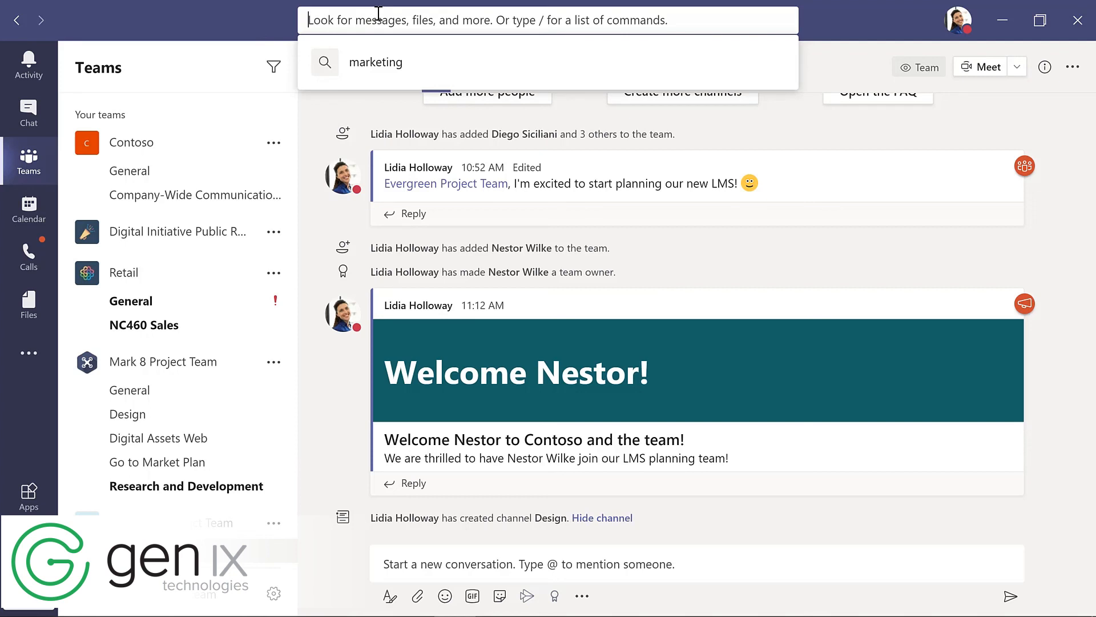
{"action": "type", "text": "/"}
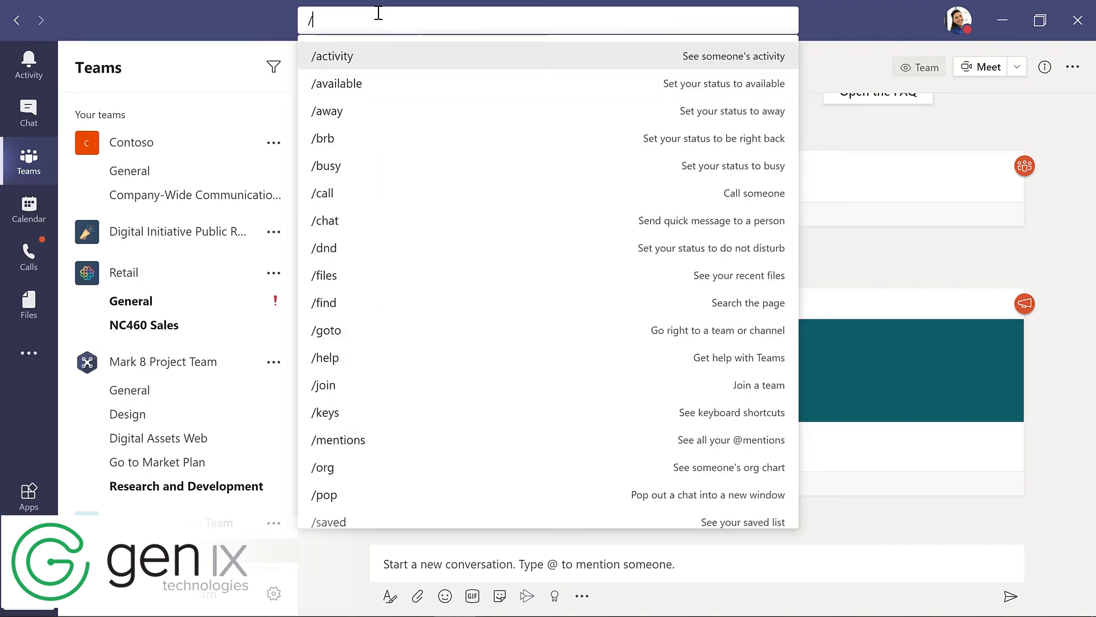
{"action": "left_click", "coordinate": [1009, 265]}
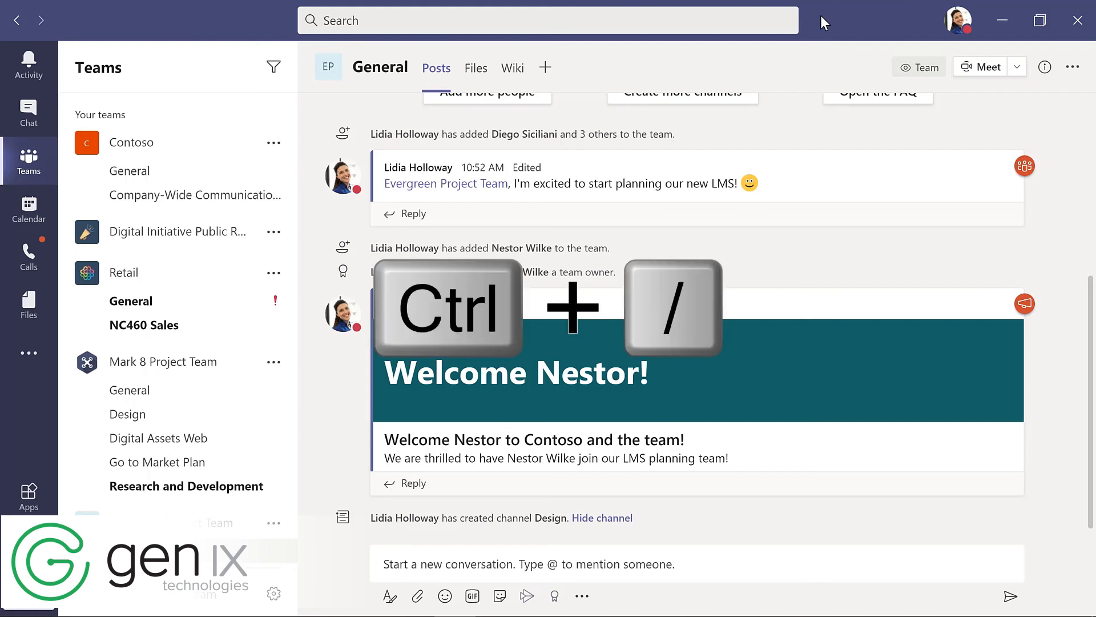
{"action": "key", "text": "ctrl+slash"}
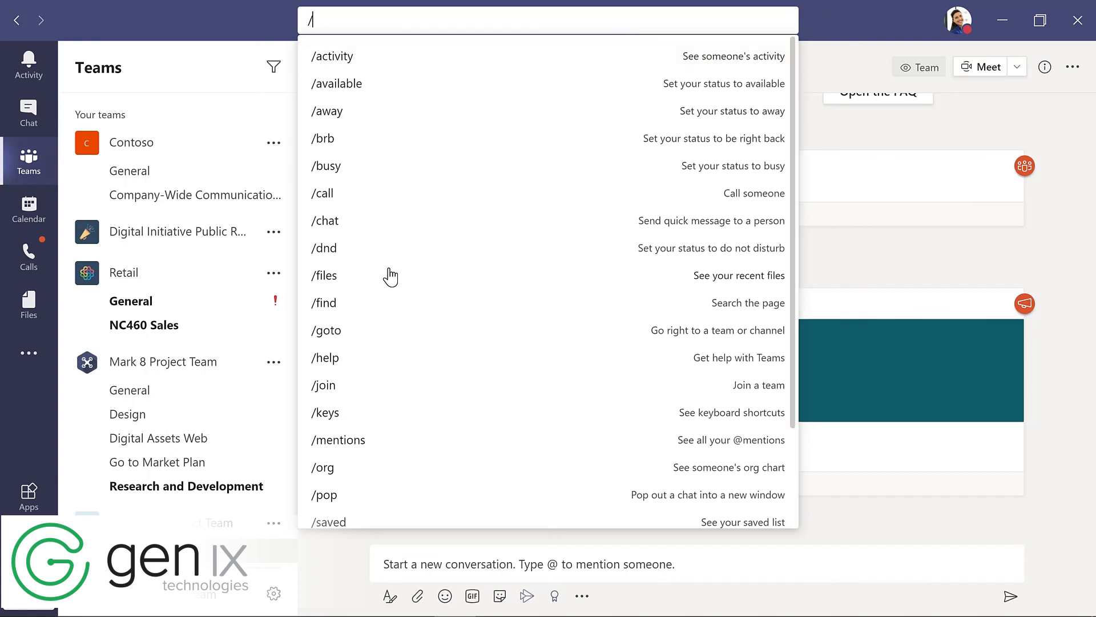
{"action": "left_click", "coordinate": [336, 413]}
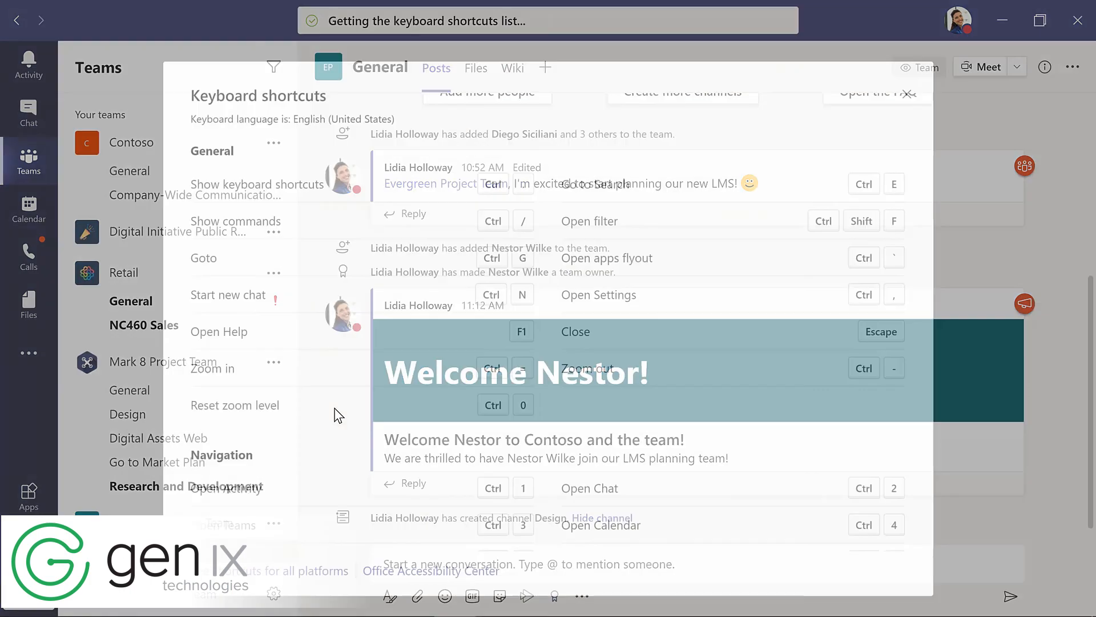